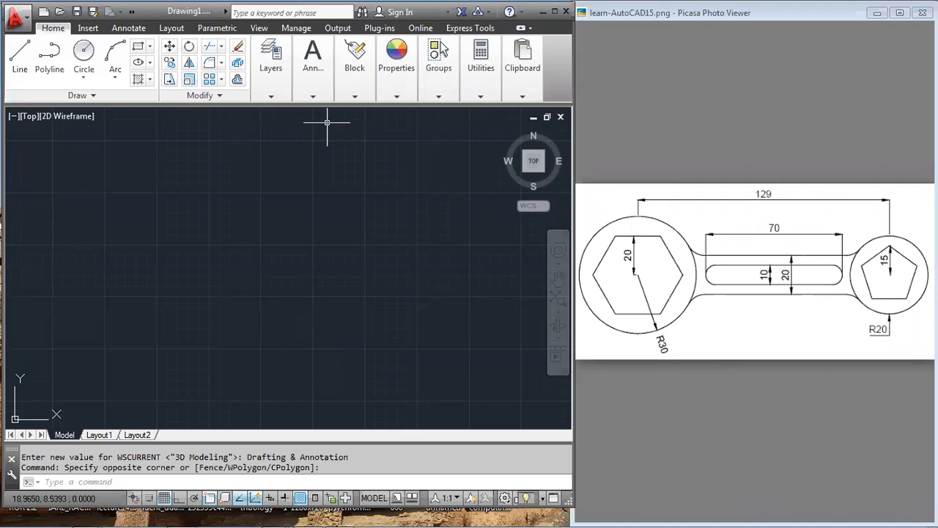
Run MVSETUP without enabling paper space and choose metric units
click(70, 480)
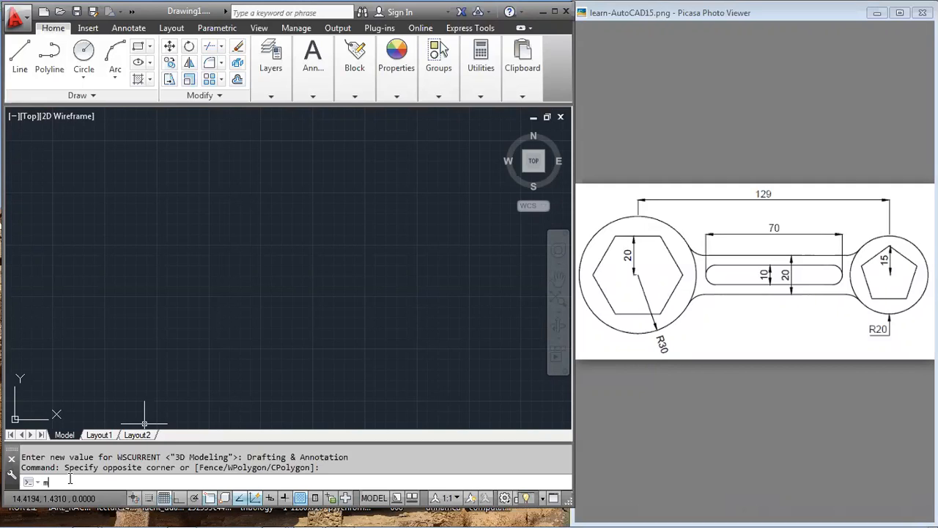
text(MVSETUP)
key(Return)
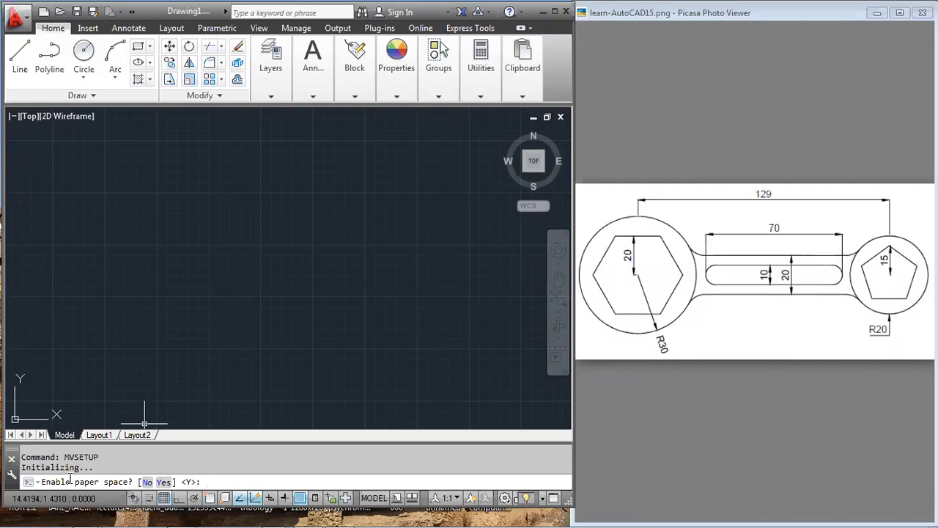
text(n)
key(Return)
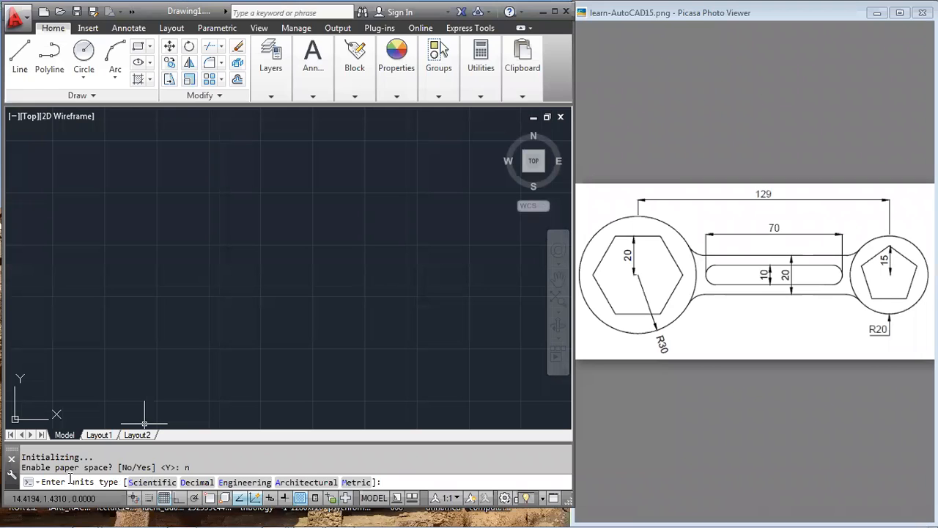
text(m)
key(Return)
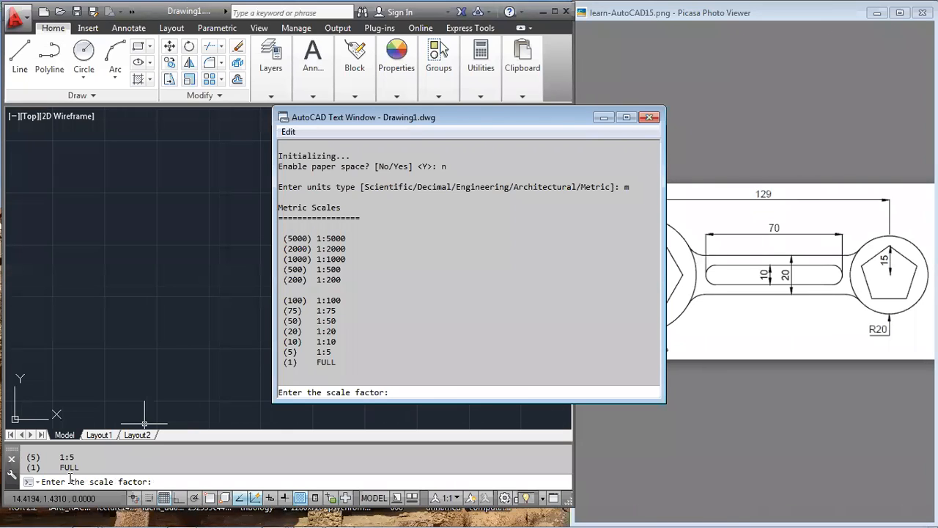
Set the scale factor to 1 and the paper size to 297 wide by 210 high
text(1)
key(Return)
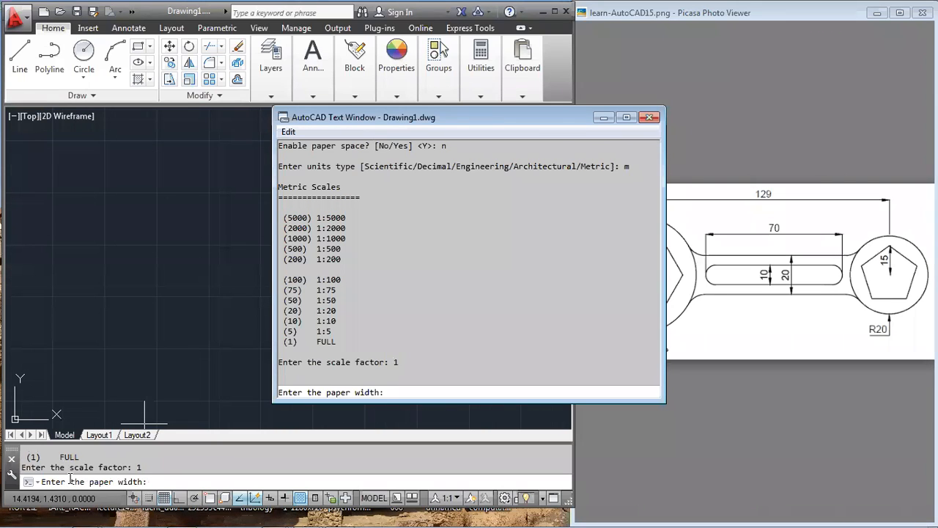
text(297)
key(Return)
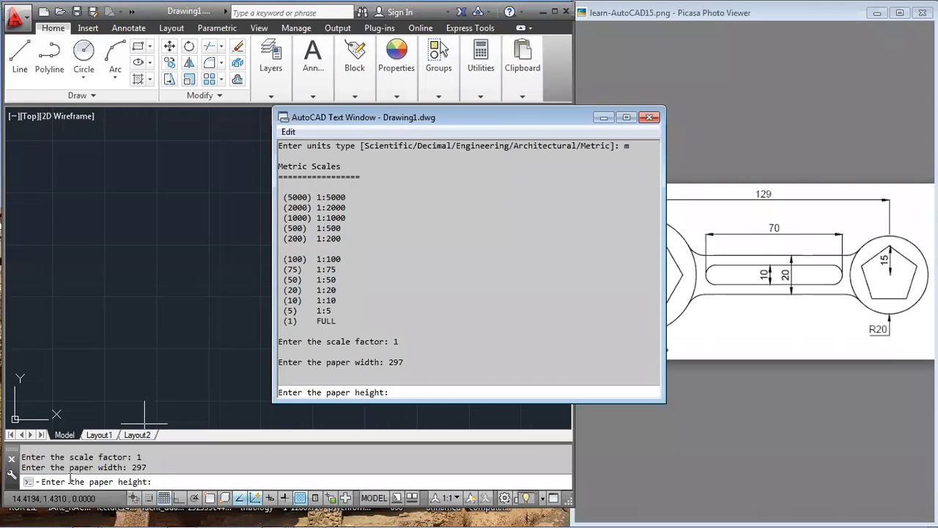
text(210)
key(Return)
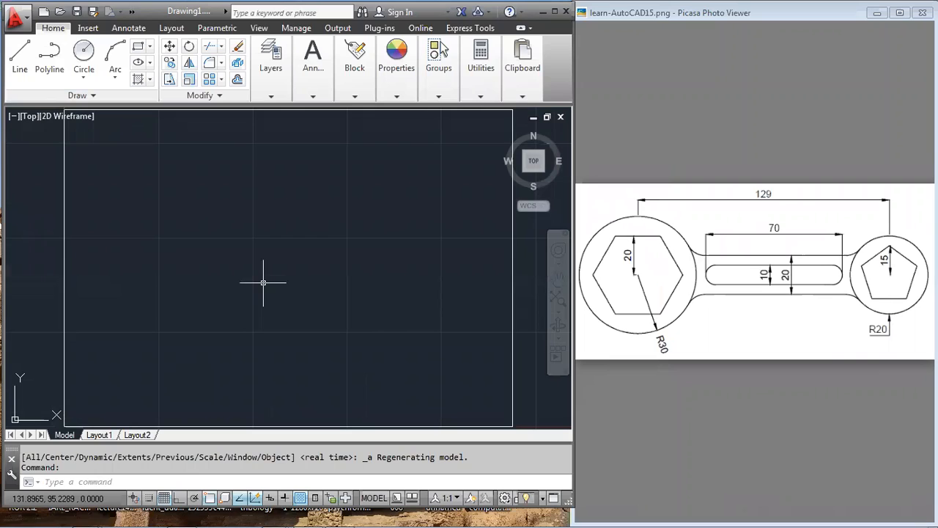
Extend the AutoCAD window down to the lower edge of the desktop, with no command left running
text(L)
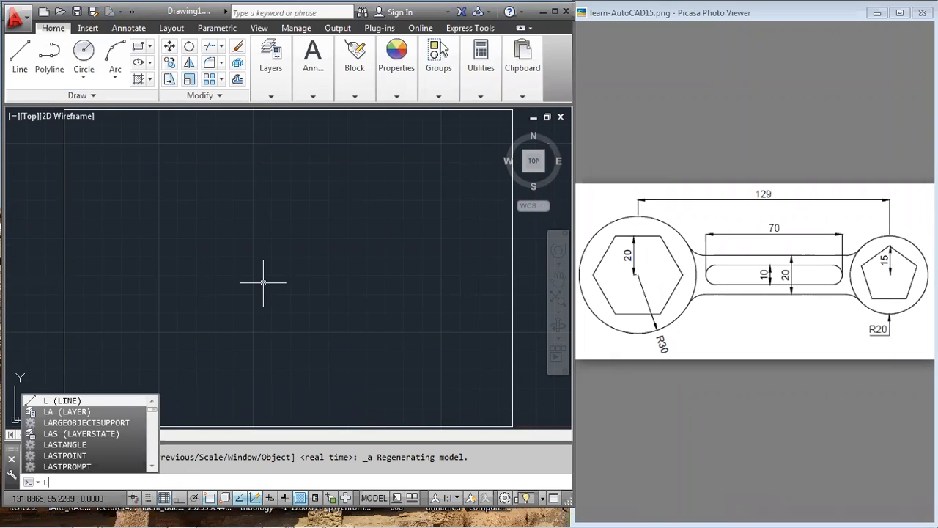
key(Return)
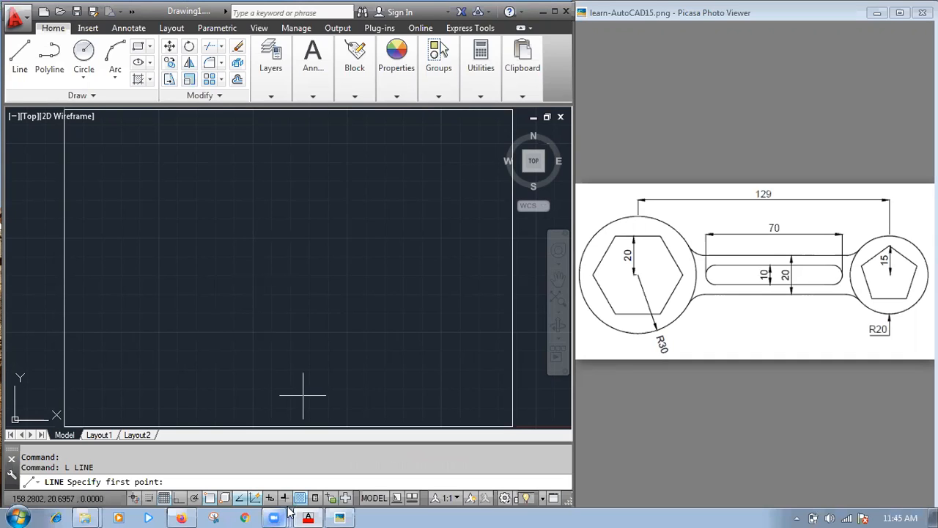
mouse_move(285, 510)
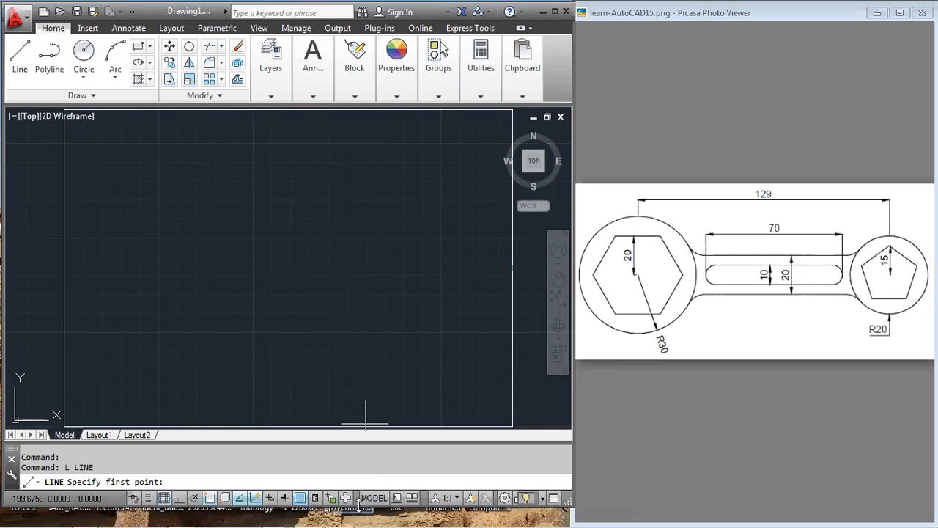
drag(358, 506, 358, 525)
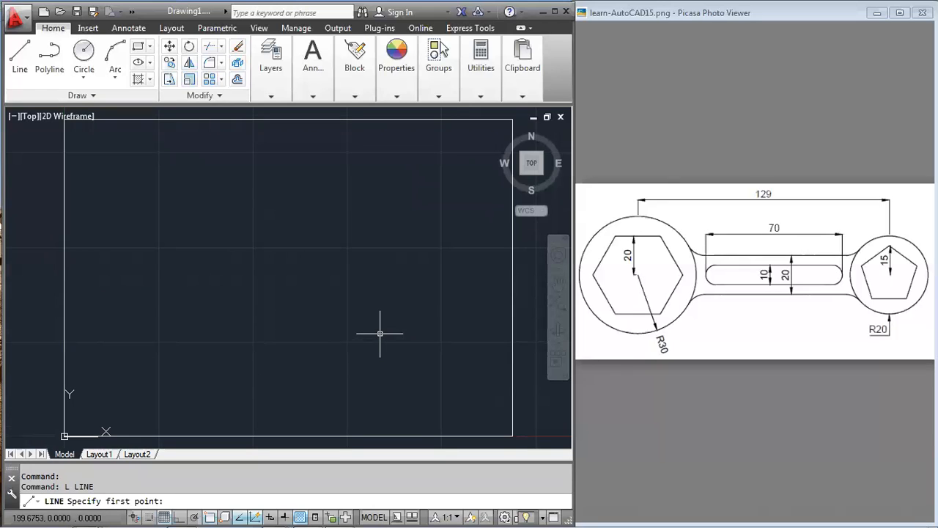
key(Escape)
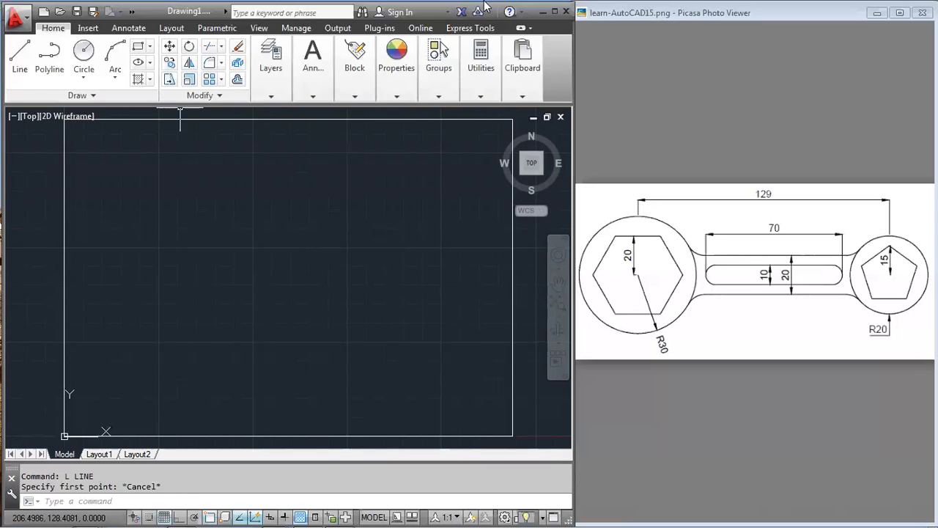
click(518, 79)
click(519, 78)
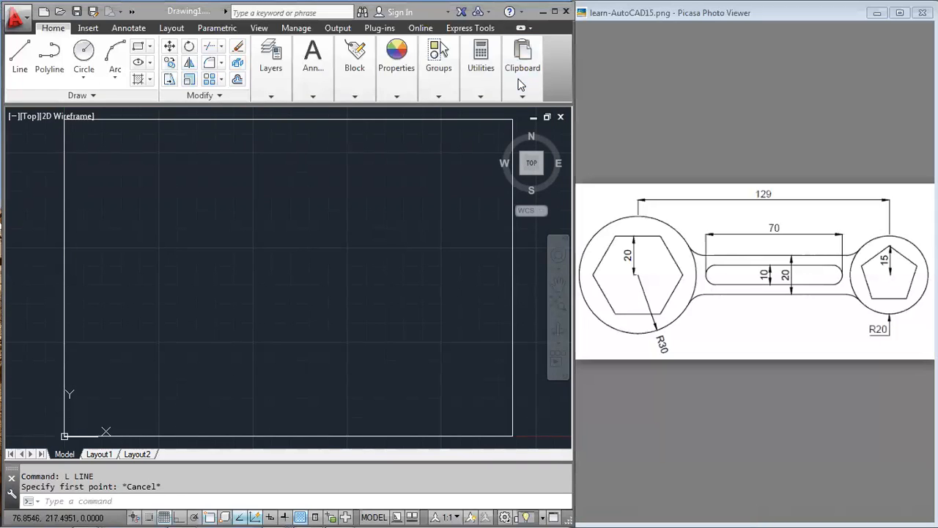
mouse_move(219, 334)
mouse_down()
mouse_move(252, 372)
mouse_move(270, 374)
mouse_move(292, 352)
mouse_move(306, 365)
mouse_up()
click(229, 337)
click(352, 239)
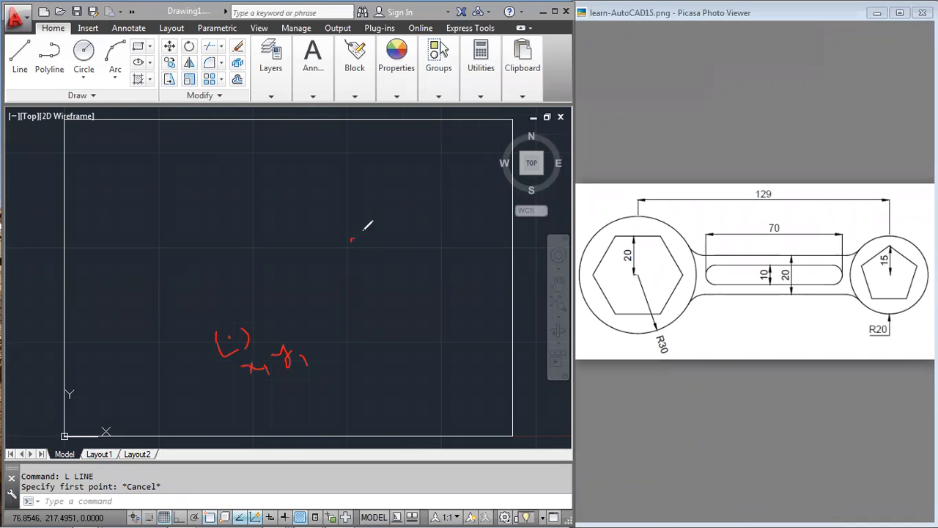
mouse_move(369, 236)
mouse_down()
mouse_move(380, 255)
mouse_move(414, 245)
mouse_move(431, 226)
mouse_move(427, 236)
mouse_move(445, 234)
mouse_up()
drag(435, 206, 457, 242)
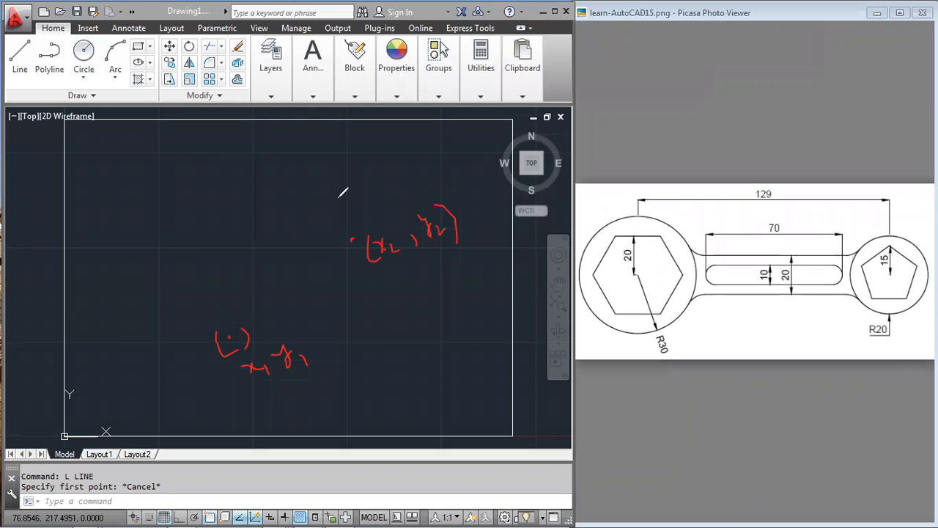
drag(229, 336, 353, 237)
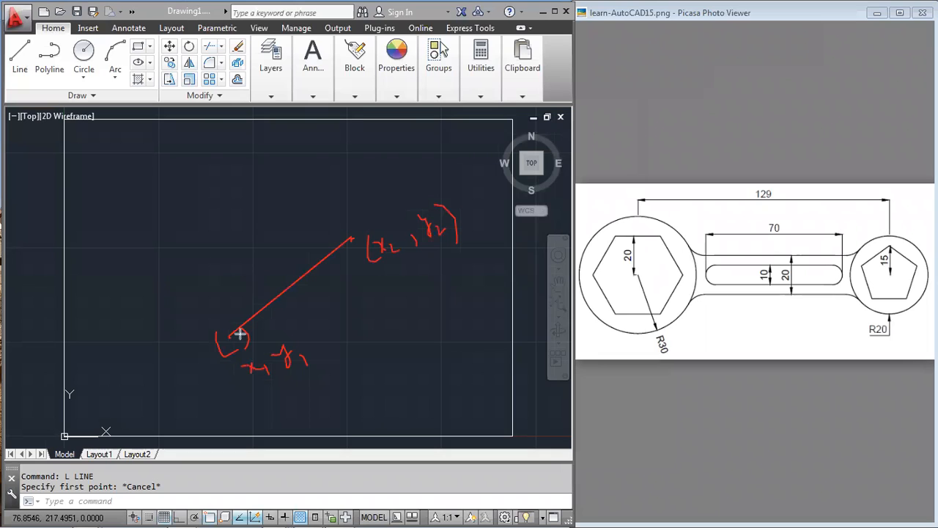
drag(227, 335, 354, 332)
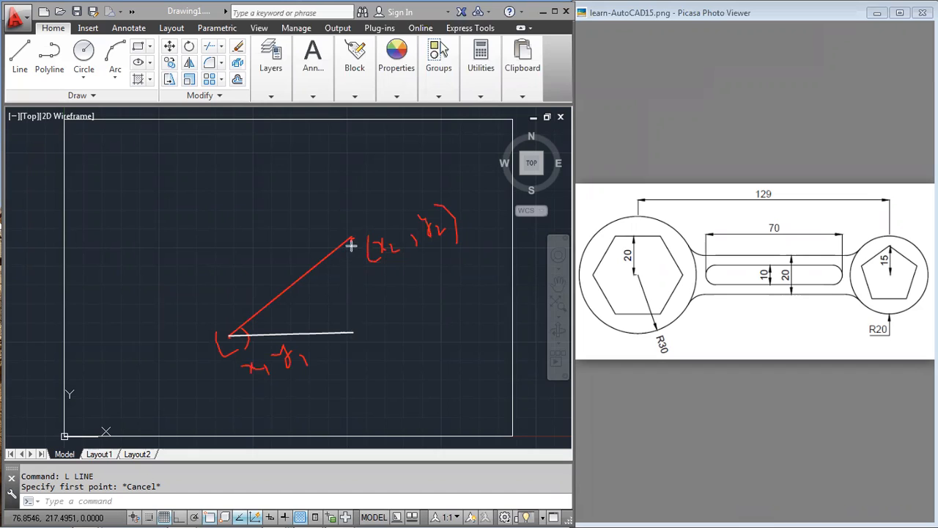
drag(350, 239, 354, 332)
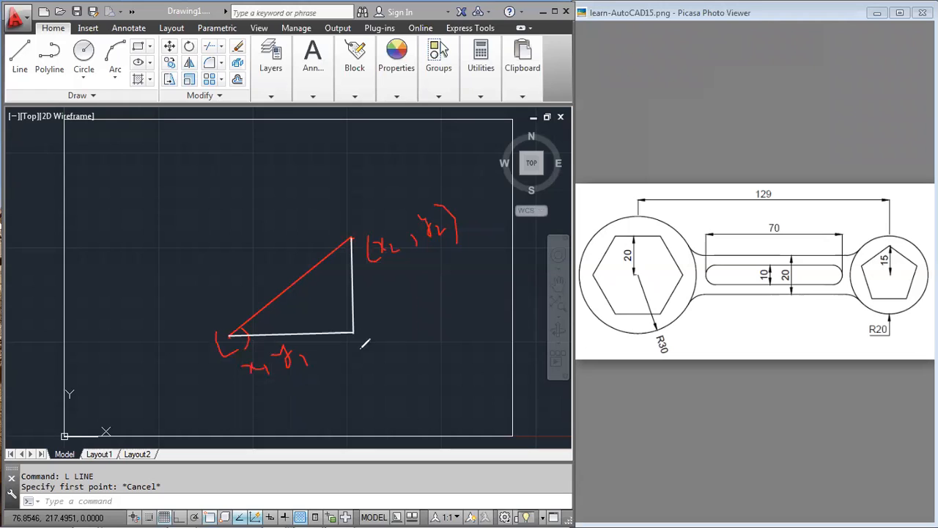
mouse_move(352, 355)
mouse_down()
mouse_move(357, 367)
mouse_move(391, 365)
mouse_up()
mouse_move(400, 332)
mouse_down()
mouse_move(401, 355)
mouse_move(418, 361)
mouse_up()
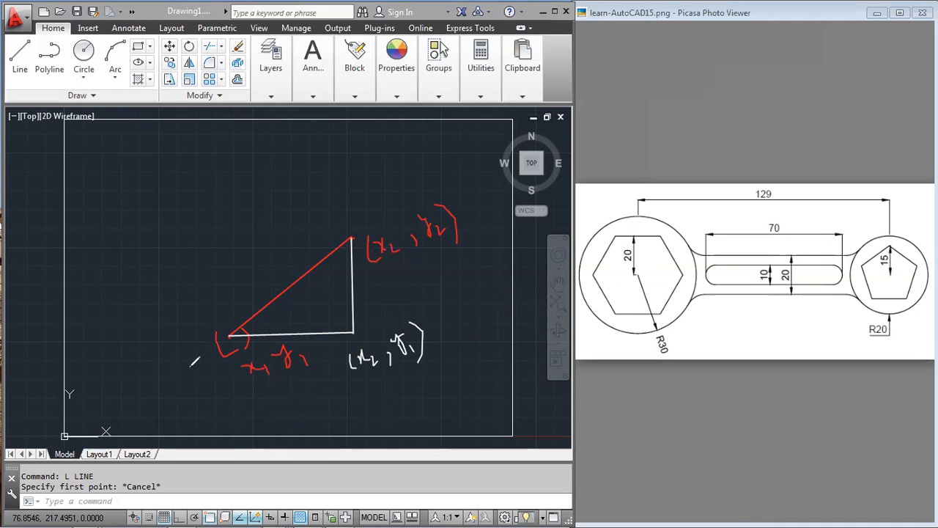
mouse_move(271, 407)
mouse_down()
mouse_move(315, 404)
mouse_move(327, 390)
mouse_move(337, 403)
mouse_up()
drag(260, 397, 289, 429)
drag(332, 379, 359, 426)
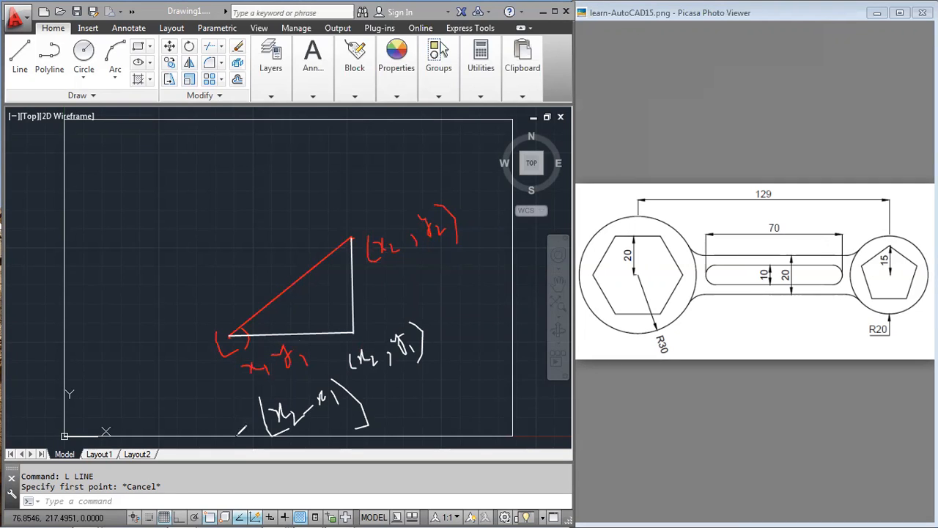
mouse_move(227, 421)
mouse_down()
mouse_move(239, 428)
mouse_move(232, 442)
mouse_move(259, 434)
mouse_up()
mouse_move(403, 271)
mouse_down()
mouse_move(417, 298)
mouse_move(437, 280)
mouse_up()
mouse_move(430, 290)
mouse_down()
mouse_move(457, 268)
mouse_move(469, 289)
mouse_move(489, 250)
mouse_move(486, 277)
mouse_move(499, 280)
mouse_move(444, 291)
mouse_up()
drag(494, 265, 498, 284)
drag(474, 351, 482, 341)
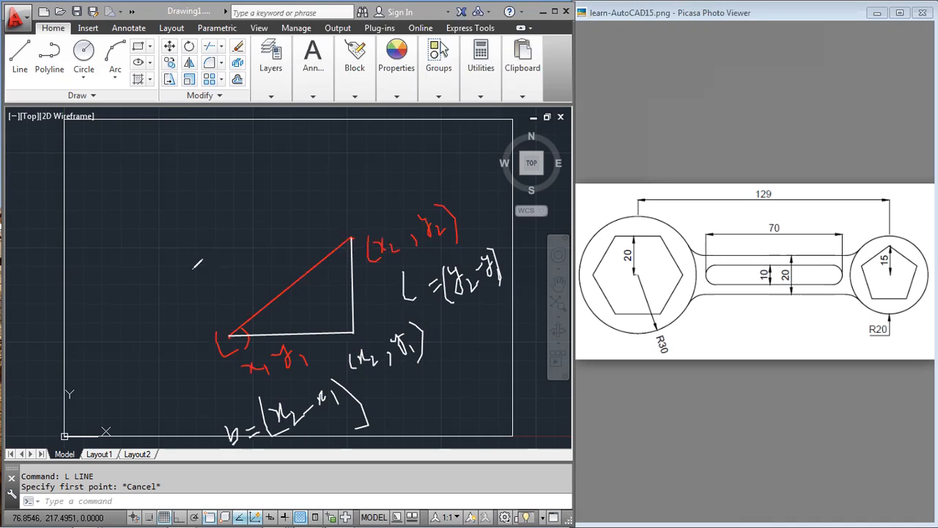
mouse_move(199, 256)
mouse_down()
mouse_move(214, 276)
mouse_move(228, 246)
mouse_move(250, 252)
mouse_move(251, 217)
mouse_move(334, 182)
mouse_up()
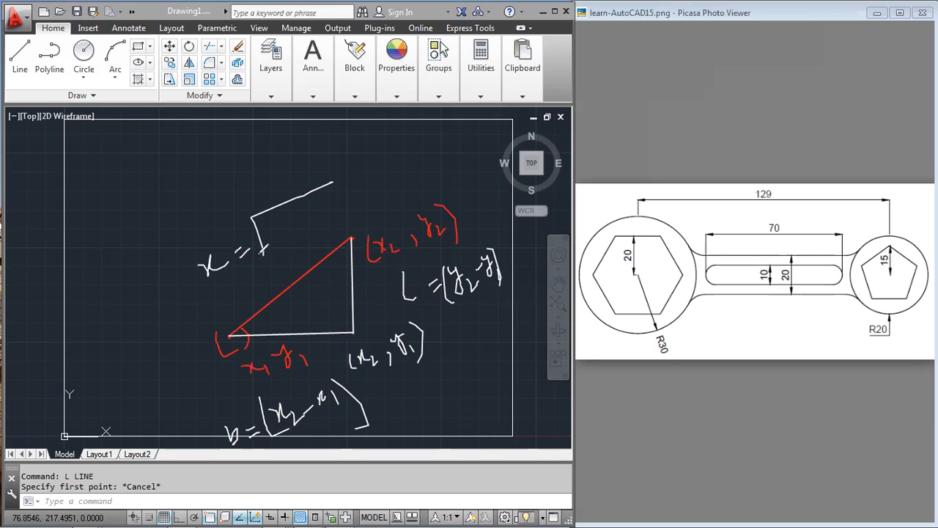
mouse_move(271, 225)
mouse_down()
mouse_move(287, 228)
mouse_move(280, 242)
mouse_move(292, 220)
mouse_move(317, 219)
mouse_move(311, 229)
mouse_move(335, 217)
mouse_move(332, 200)
mouse_up()
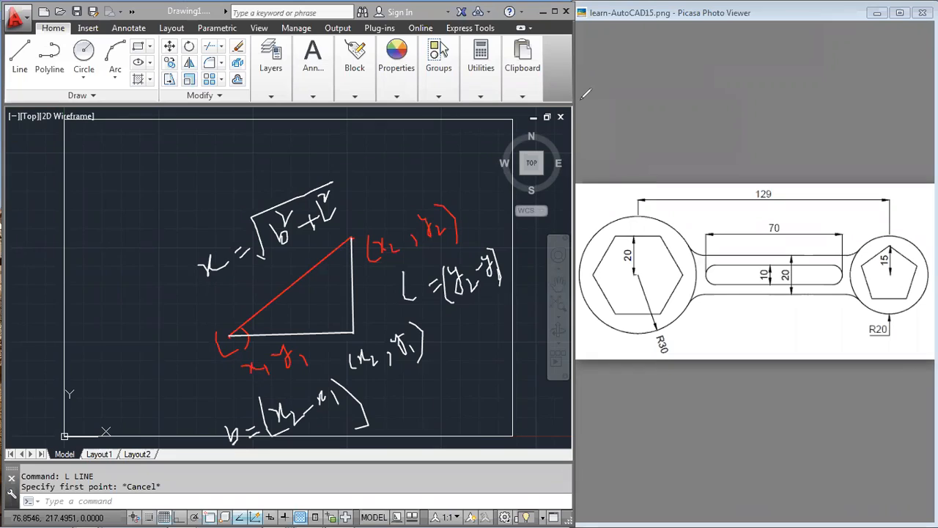
drag(368, 375, 360, 380)
key(e)
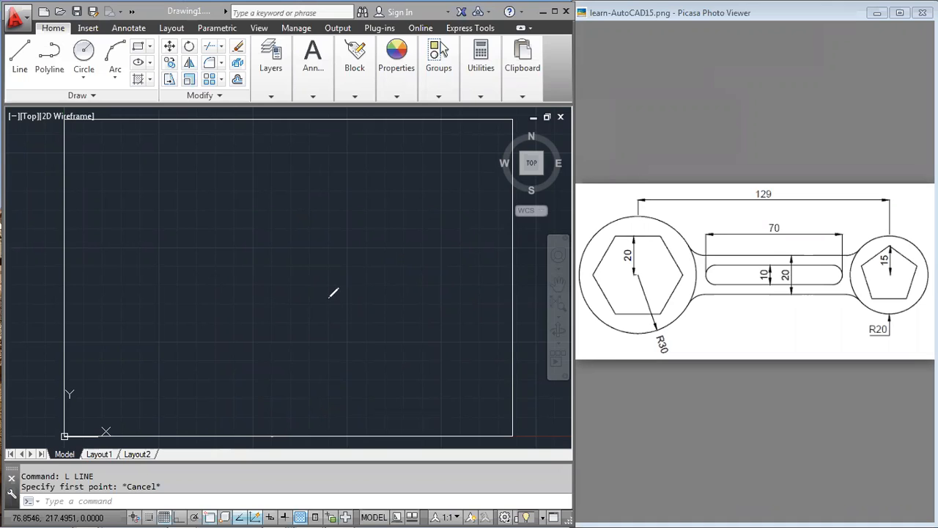
mouse_move(239, 217)
mouse_down()
mouse_move(243, 250)
mouse_move(250, 236)
mouse_move(222, 254)
mouse_up()
drag(192, 249, 242, 254)
drag(277, 221, 284, 242)
mouse_move(289, 202)
mouse_down()
mouse_move(292, 214)
mouse_move(322, 219)
mouse_move(292, 219)
mouse_up()
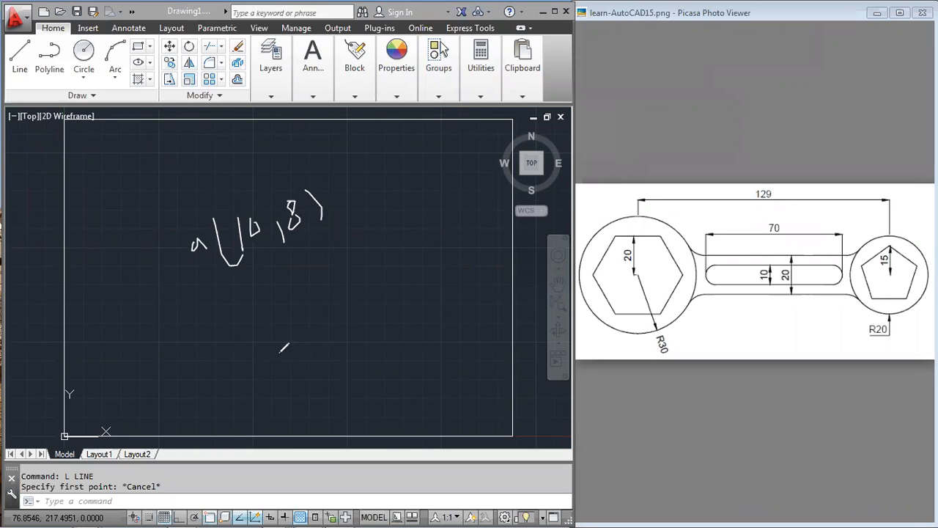
mouse_move(271, 331)
mouse_down()
mouse_move(269, 356)
mouse_move(324, 311)
mouse_up()
drag(327, 301, 321, 325)
drag(346, 296, 342, 307)
mouse_move(357, 287)
mouse_down()
mouse_move(353, 297)
mouse_move(368, 293)
mouse_up()
drag(392, 261, 389, 283)
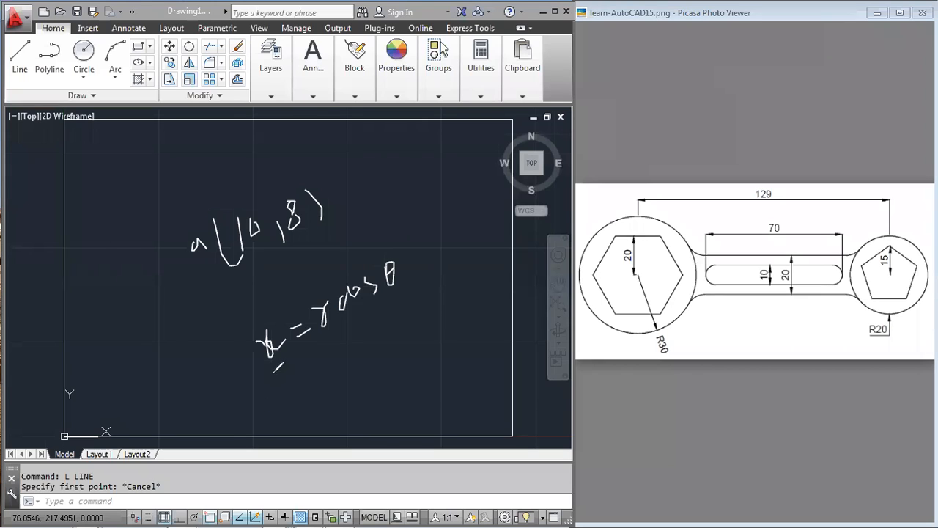
drag(272, 373, 300, 378)
drag(317, 380, 305, 403)
drag(327, 374, 338, 369)
mouse_move(351, 356)
mouse_down()
mouse_move(387, 340)
mouse_move(375, 355)
mouse_move(395, 350)
mouse_up()
click(386, 327)
drag(403, 333, 416, 326)
mouse_move(428, 305)
mouse_down()
mouse_move(423, 321)
mouse_move(434, 314)
mouse_up()
drag(135, 356, 145, 345)
mouse_move(150, 343)
mouse_down()
mouse_move(152, 366)
mouse_move(173, 330)
mouse_up()
drag(166, 343, 180, 335)
mouse_move(184, 334)
mouse_down()
mouse_move(221, 291)
mouse_move(205, 337)
mouse_move(230, 297)
mouse_move(257, 298)
mouse_move(248, 312)
mouse_up()
mouse_move(262, 286)
mouse_down()
mouse_move(268, 296)
mouse_move(296, 266)
mouse_up()
drag(197, 300, 267, 263)
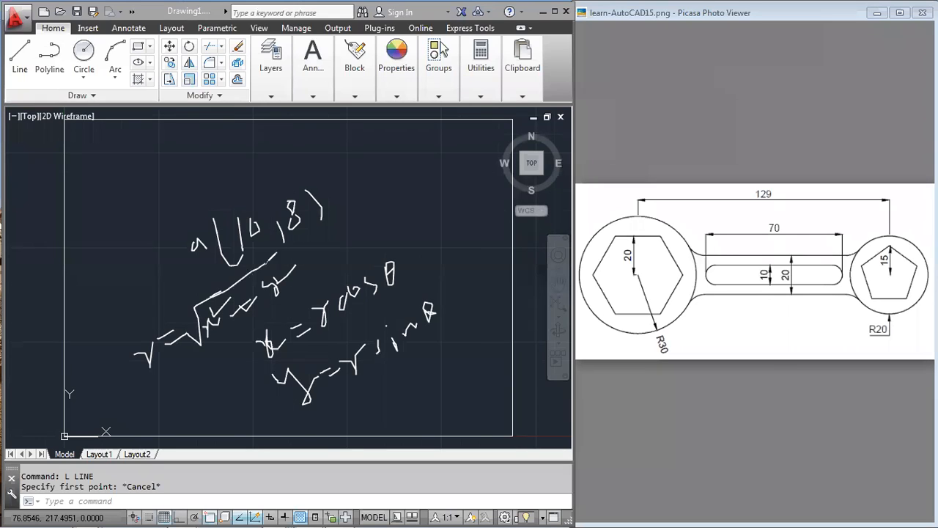
drag(387, 234, 395, 226)
drag(396, 181, 422, 188)
mouse_move(415, 179)
mouse_down()
mouse_move(431, 175)
mouse_move(444, 189)
mouse_move(472, 175)
mouse_up()
drag(462, 156, 470, 150)
drag(474, 137, 476, 173)
drag(480, 146, 491, 201)
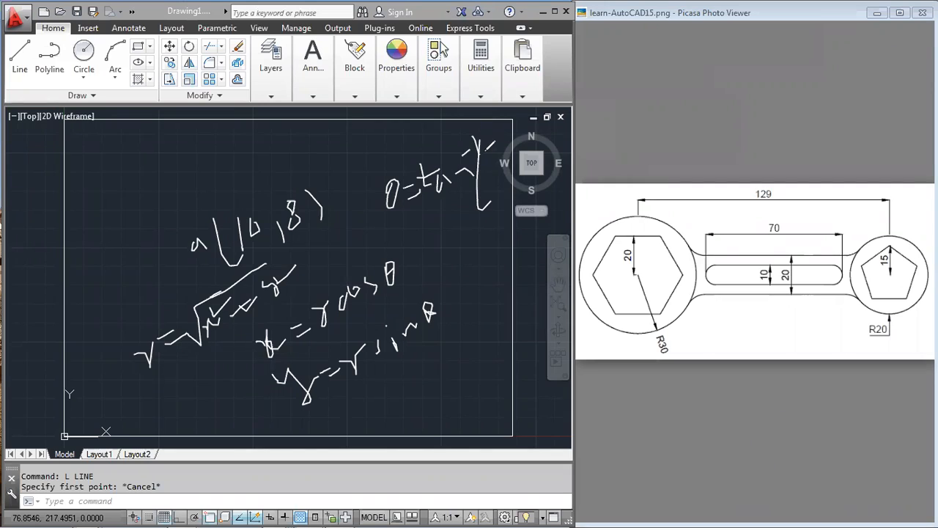
mouse_move(482, 148)
mouse_down()
mouse_move(484, 181)
mouse_move(496, 177)
mouse_move(500, 197)
mouse_up()
drag(492, 134, 514, 195)
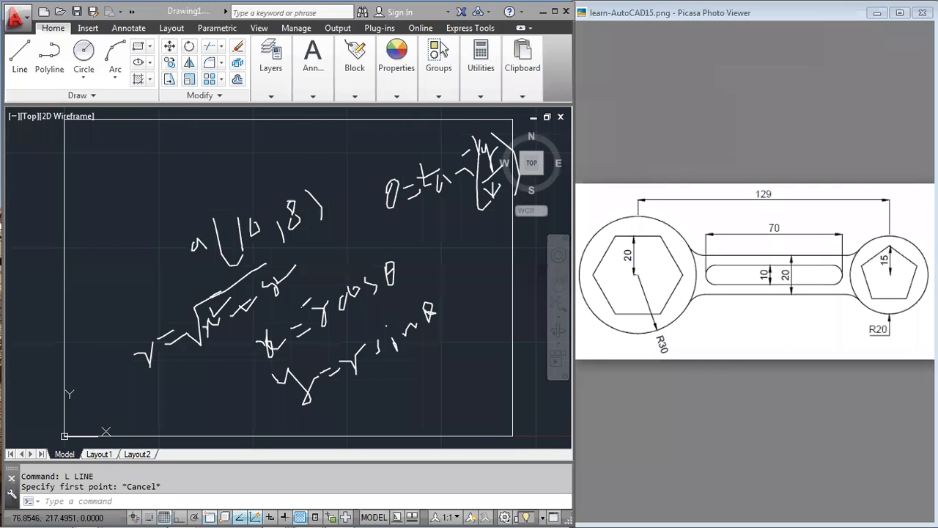
drag(377, 133, 369, 141)
drag(299, 292, 308, 286)
key(e)
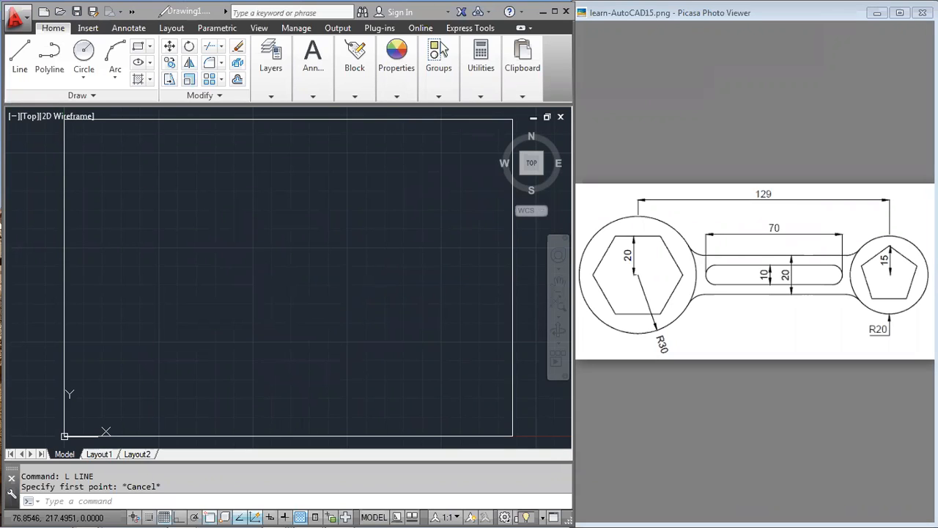
click(139, 9)
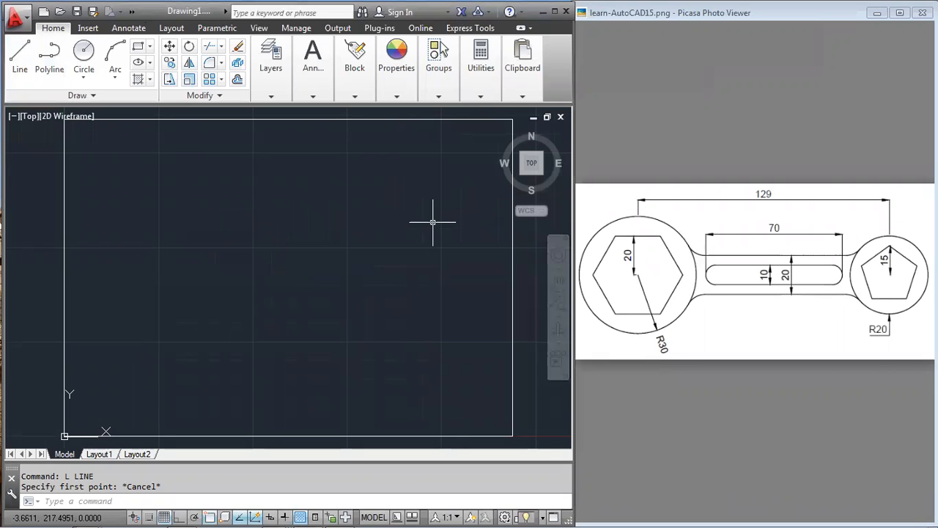
Save a new layer state named Object-1
click(312, 81)
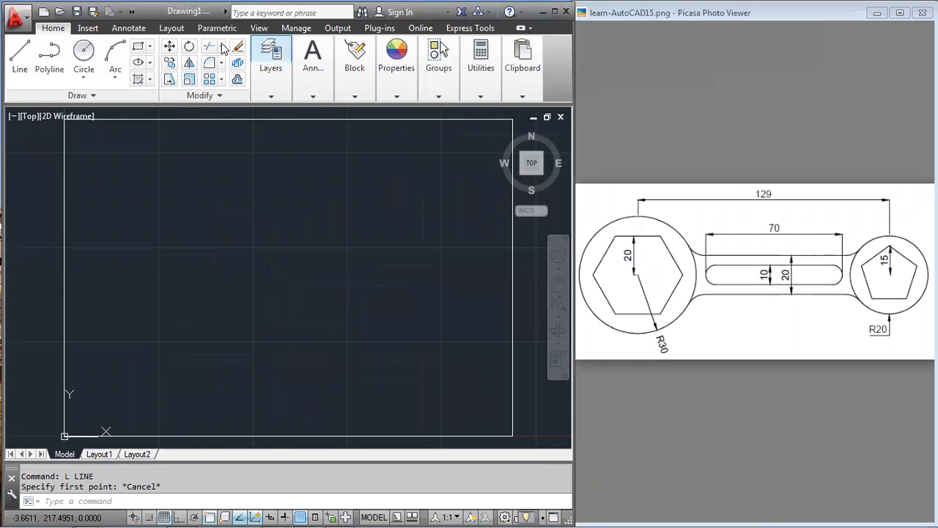
click(268, 91)
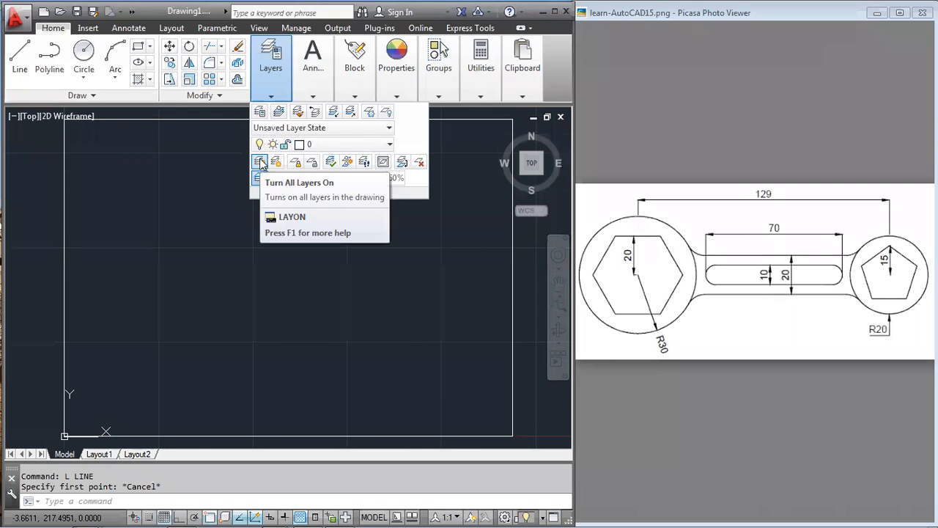
click(372, 129)
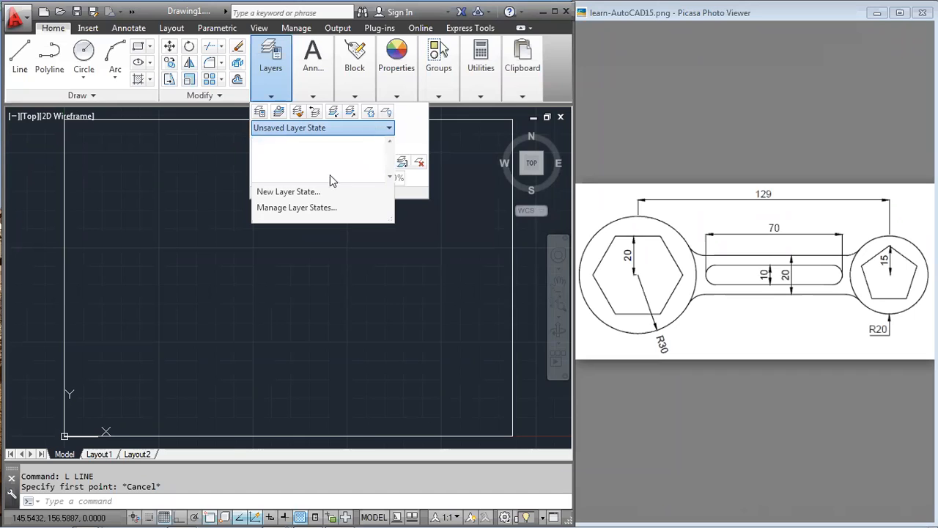
click(297, 192)
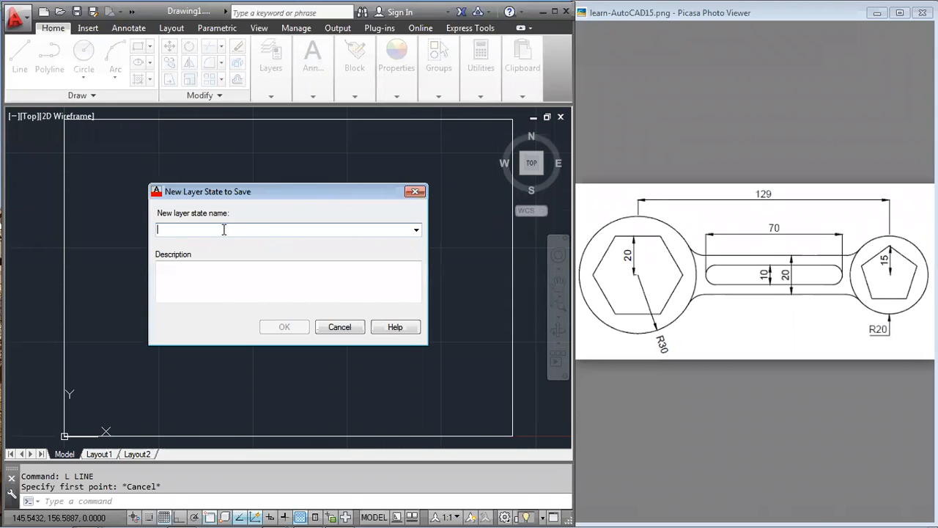
text(Object-1)
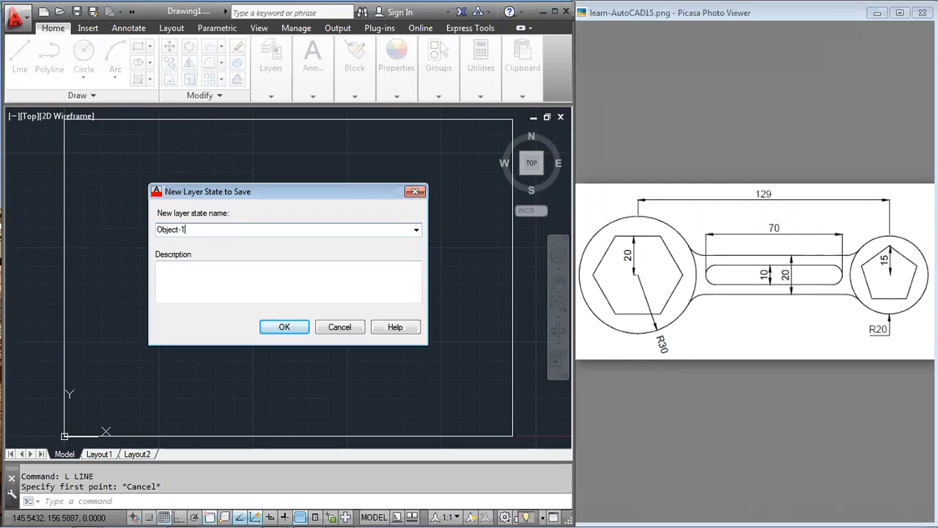
click(284, 327)
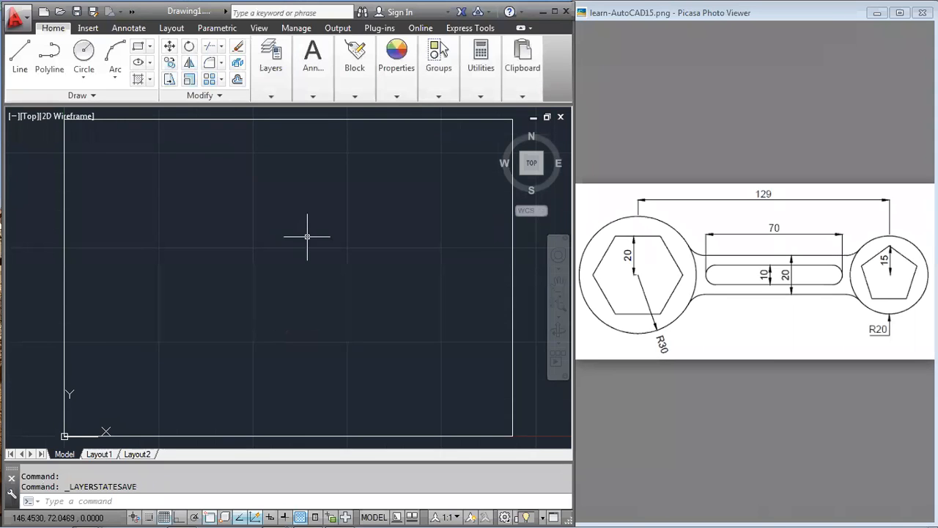
Save another new layer state named Dimensions
click(271, 81)
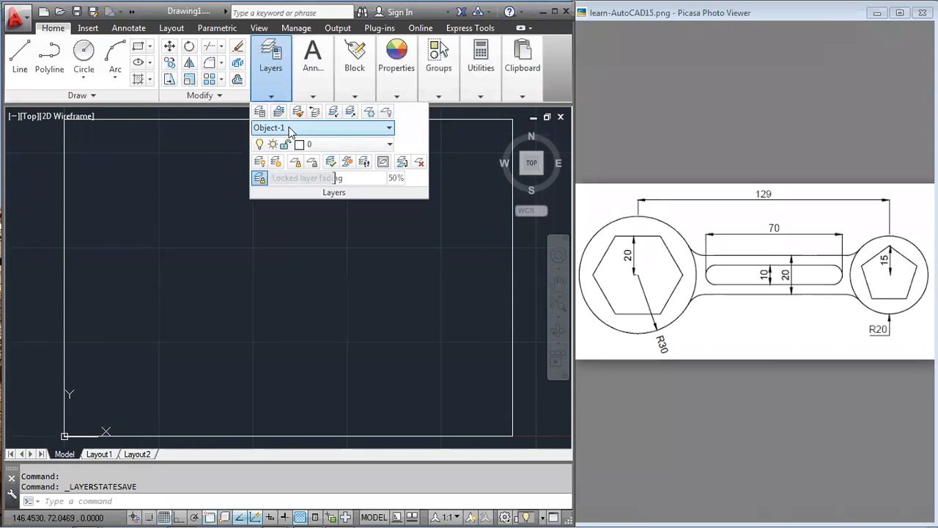
click(275, 127)
click(276, 190)
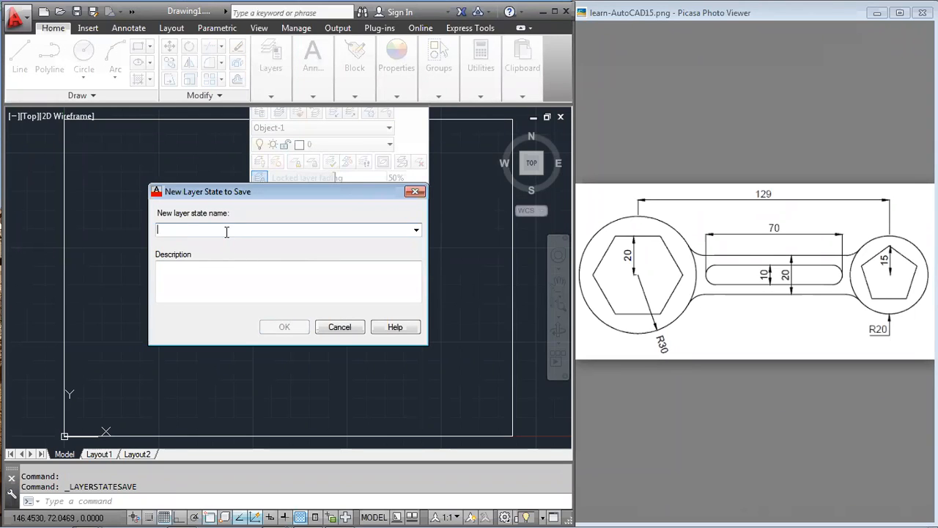
text(Dimensions)
click(271, 331)
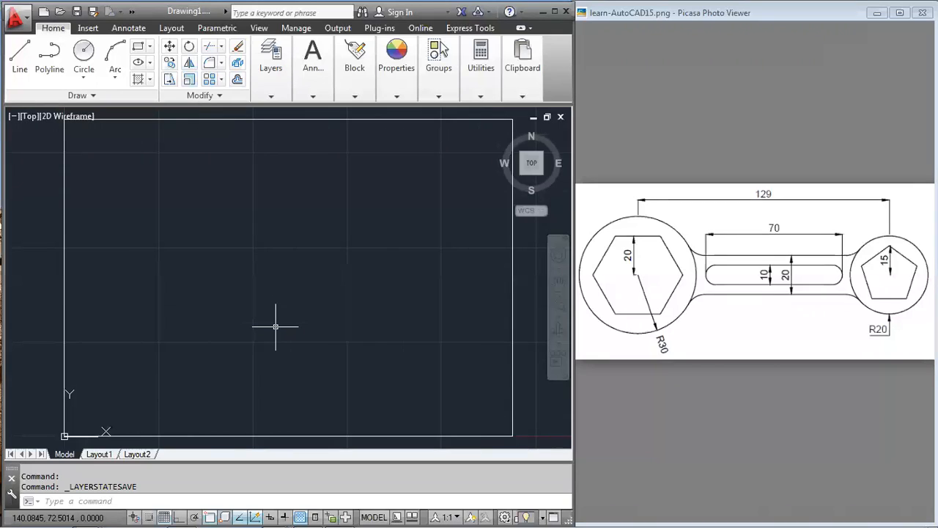
click(272, 97)
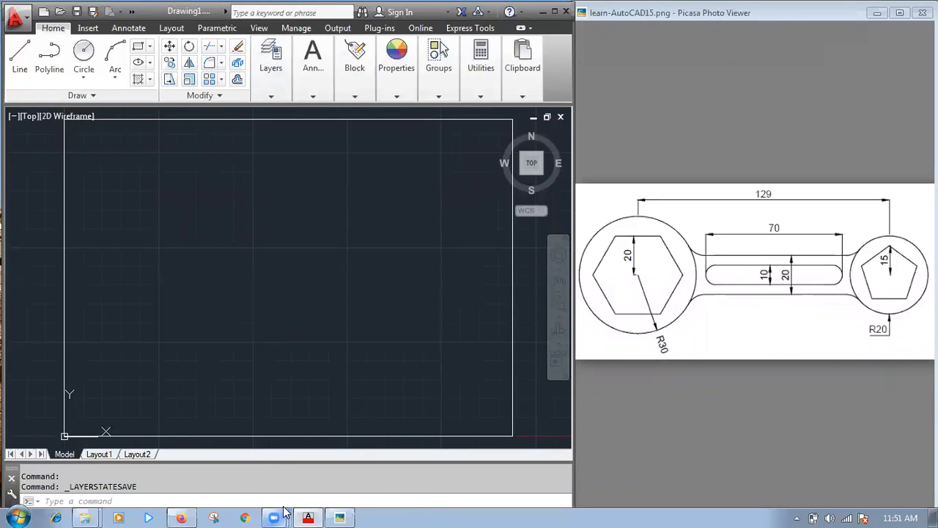
right_click(284, 511)
click(254, 451)
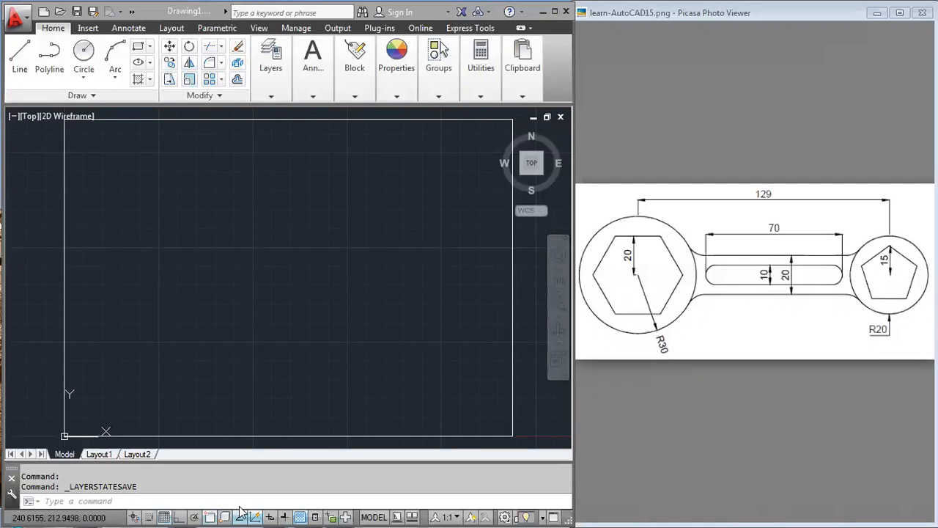
key(super)
click(275, 516)
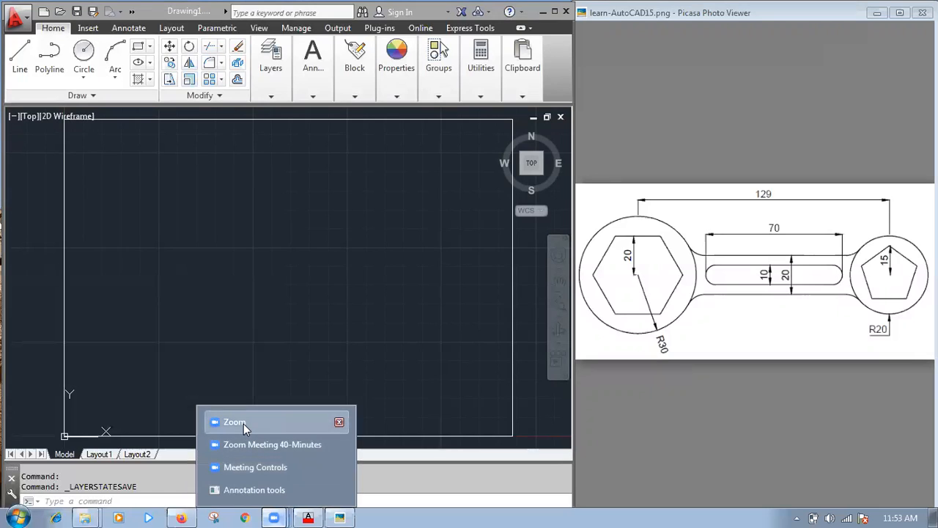
click(243, 424)
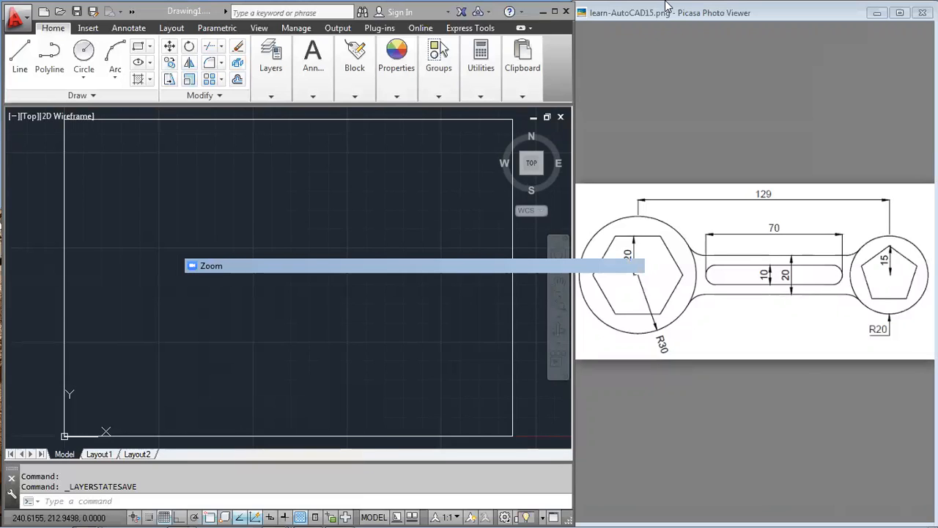
Draw a single diagonal line through the middle of the sheet and end the Line command
click(20, 56)
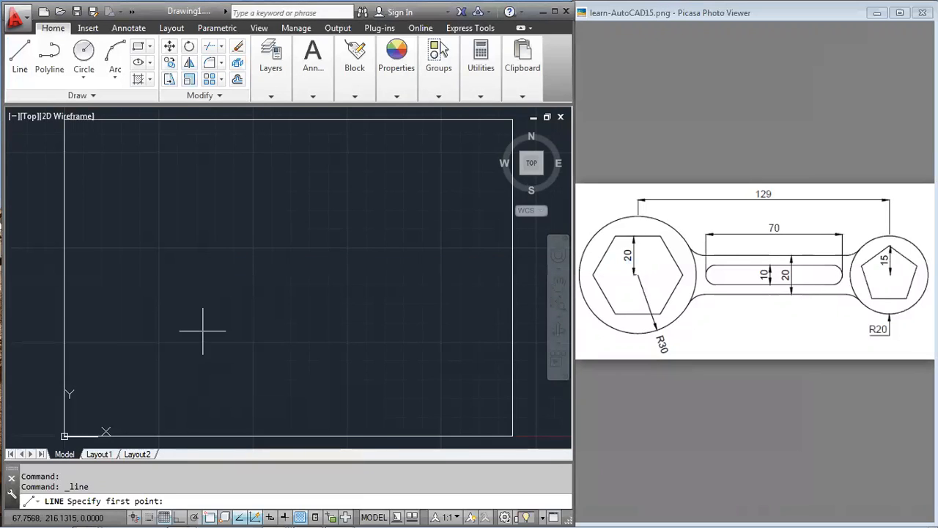
click(361, 219)
click(361, 220)
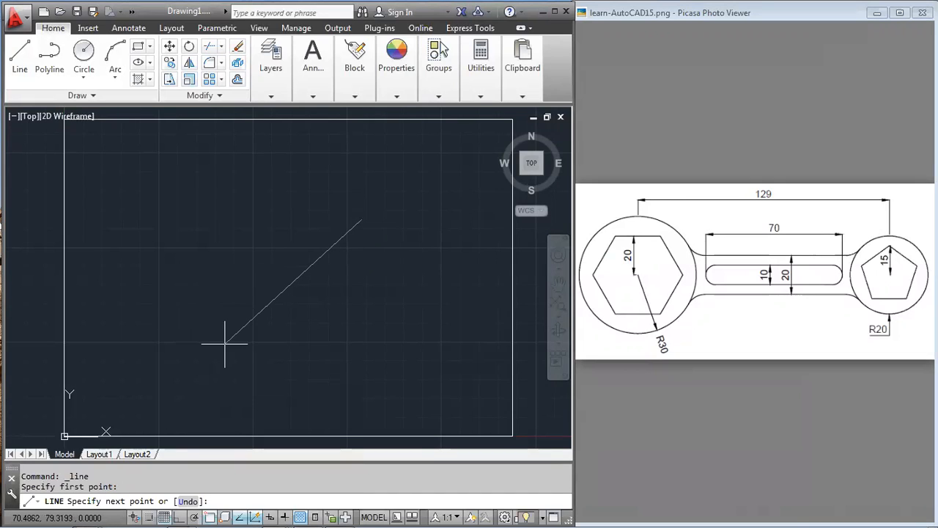
click(223, 342)
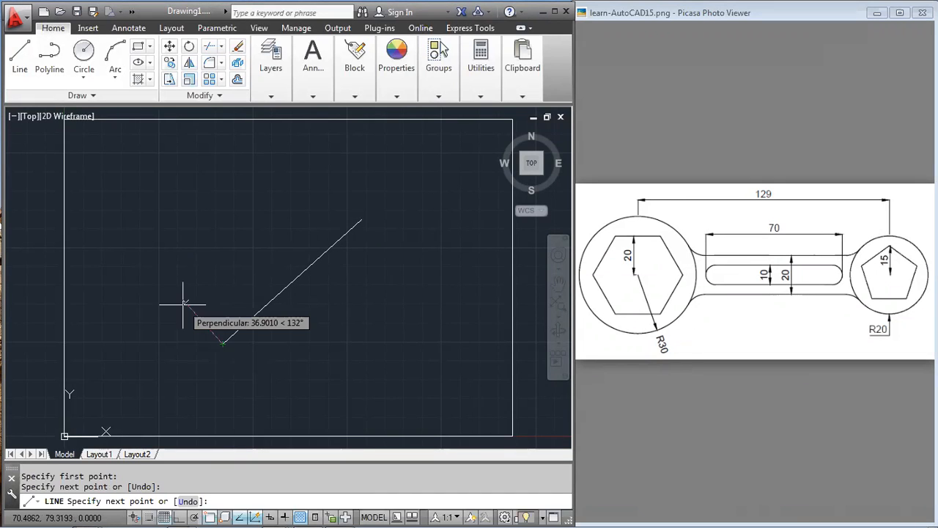
key(Return)
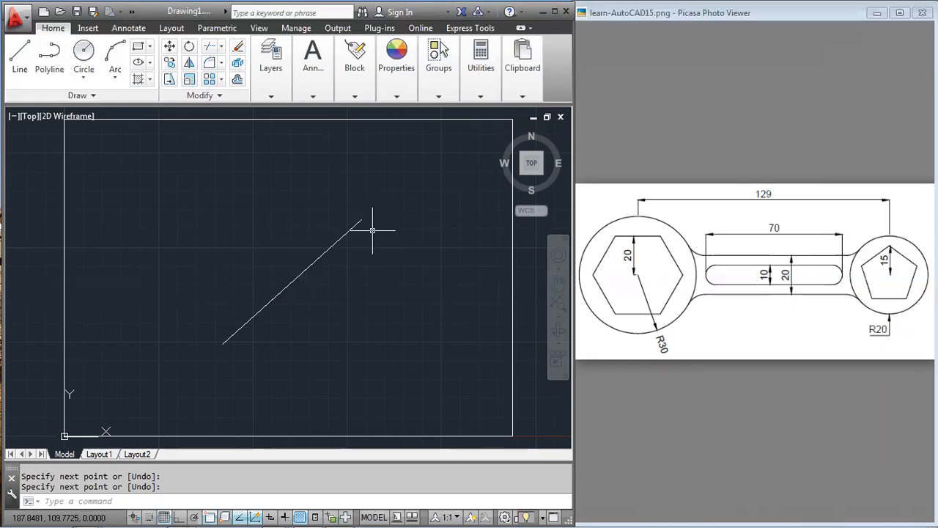
key(Escape)
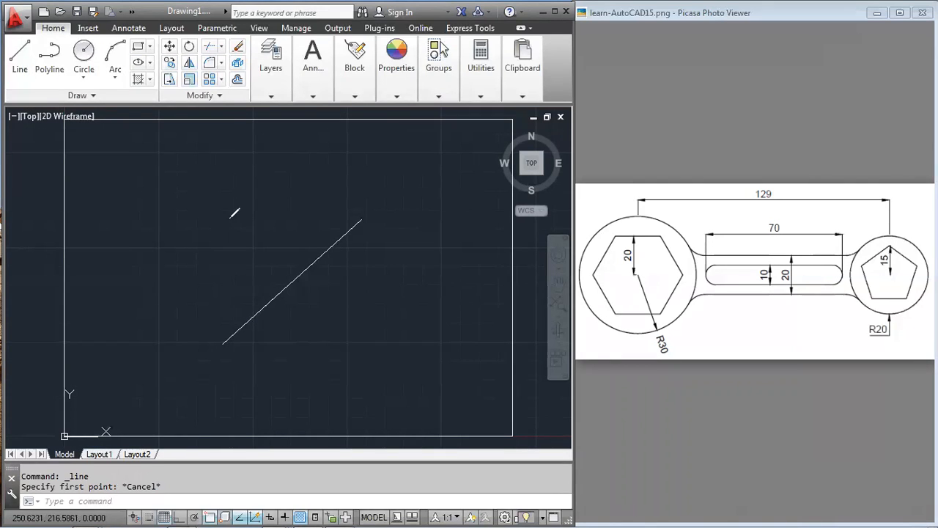
drag(229, 220, 224, 243)
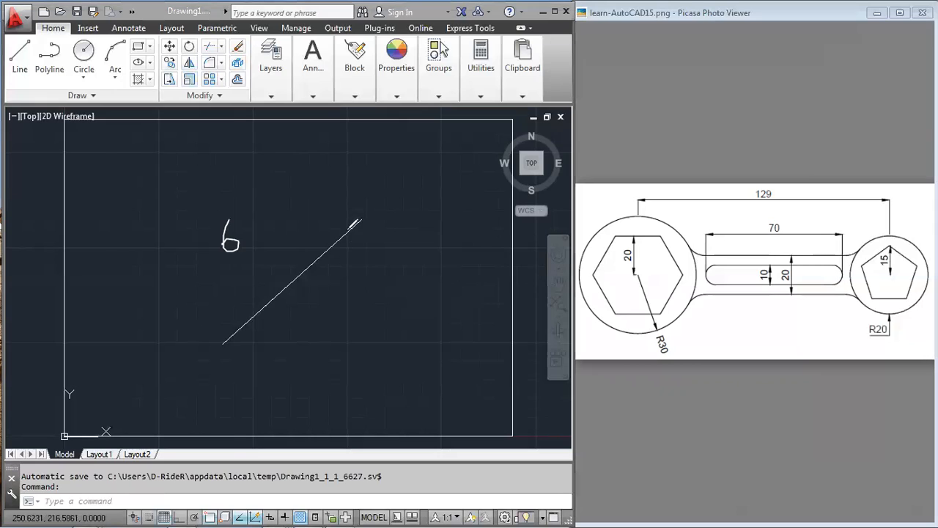
mouse_move(348, 231)
mouse_down()
mouse_move(365, 237)
mouse_move(366, 348)
mouse_up()
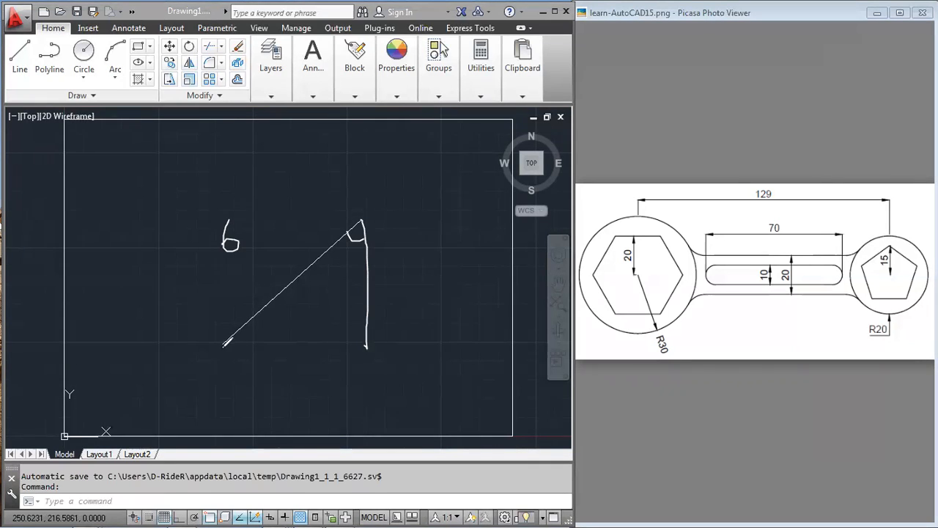
drag(221, 348, 366, 339)
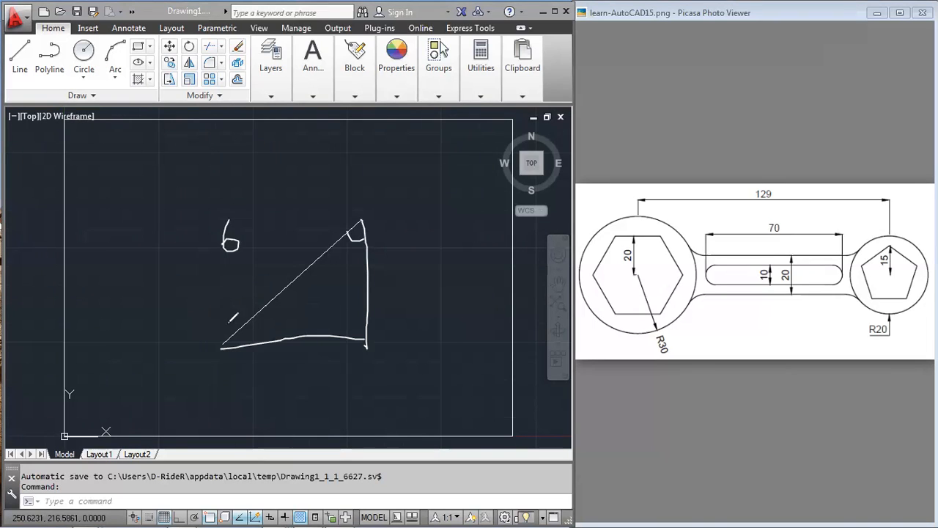
drag(243, 323, 243, 342)
mouse_move(350, 239)
mouse_down()
mouse_move(370, 236)
mouse_move(376, 204)
mouse_move(380, 214)
mouse_up()
mouse_move(203, 355)
mouse_down()
mouse_move(206, 375)
mouse_move(214, 365)
mouse_move(207, 376)
mouse_up()
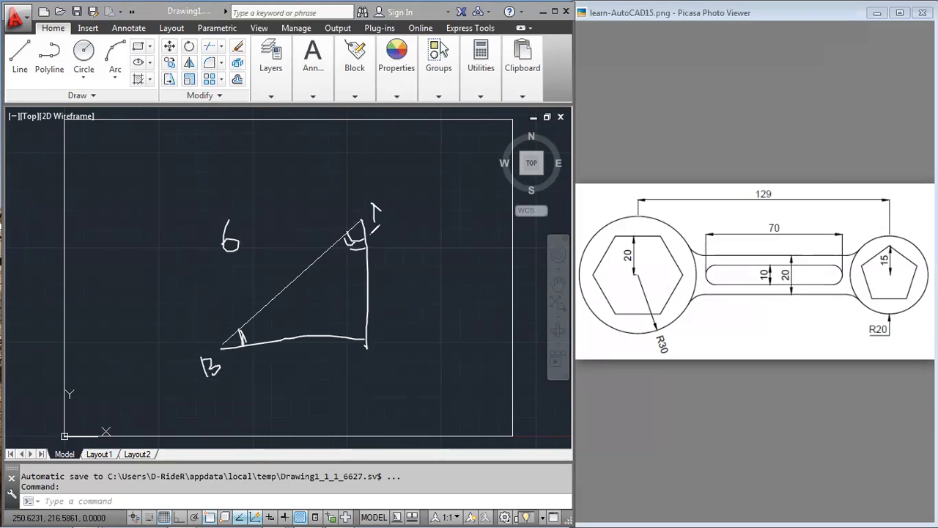
drag(364, 222, 378, 208)
mouse_move(397, 298)
mouse_down()
mouse_move(407, 295)
mouse_move(376, 321)
mouse_move(388, 295)
mouse_up()
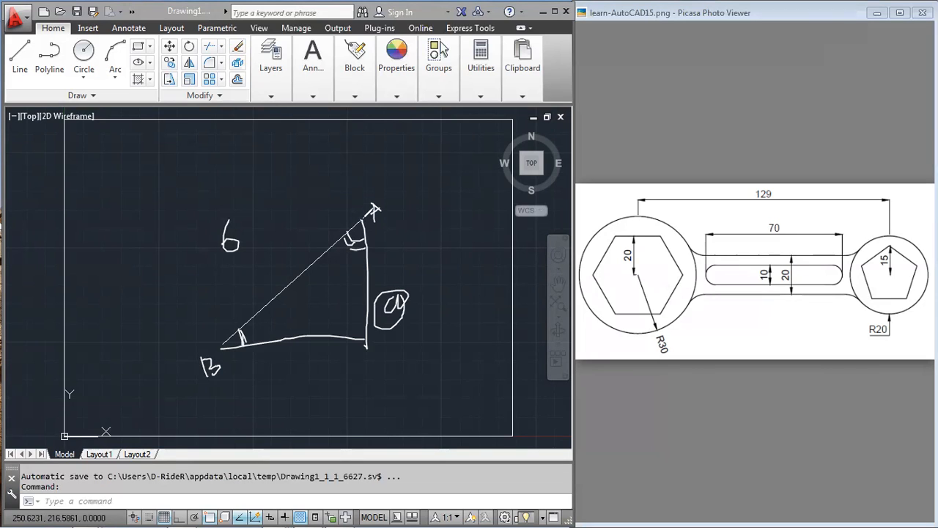
drag(432, 274, 424, 291)
mouse_move(452, 258)
mouse_down()
mouse_move(440, 286)
mouse_move(474, 303)
mouse_up()
drag(332, 272, 340, 290)
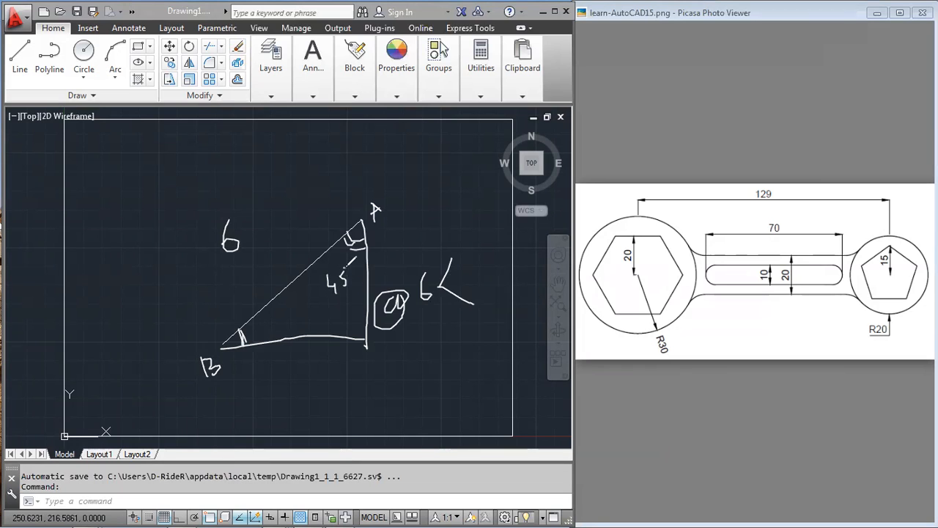
drag(469, 259, 476, 290)
mouse_move(483, 247)
mouse_down()
mouse_move(480, 272)
mouse_move(506, 229)
mouse_up()
drag(372, 291, 478, 322)
mouse_move(380, 273)
mouse_down()
mouse_move(493, 209)
mouse_move(508, 330)
mouse_move(442, 368)
mouse_up()
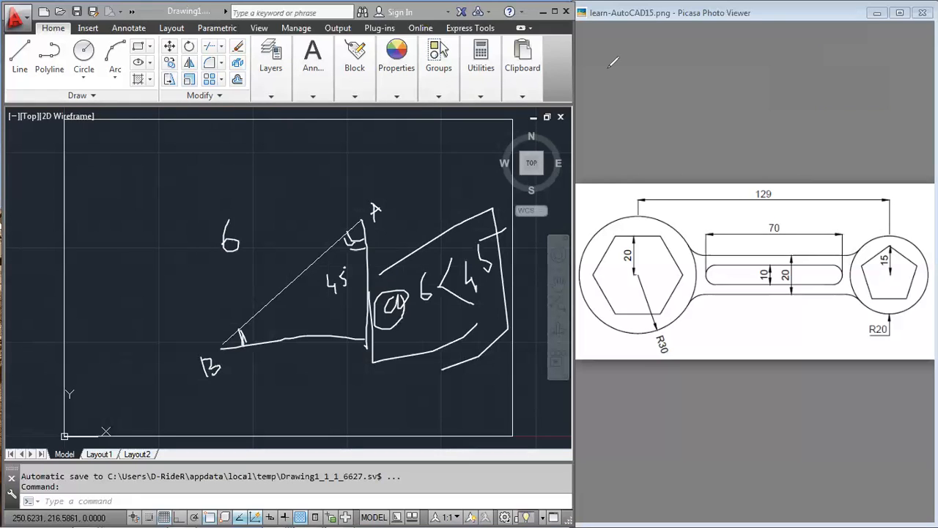
Erase the diagonal line from the middle of the sheet
key(e)
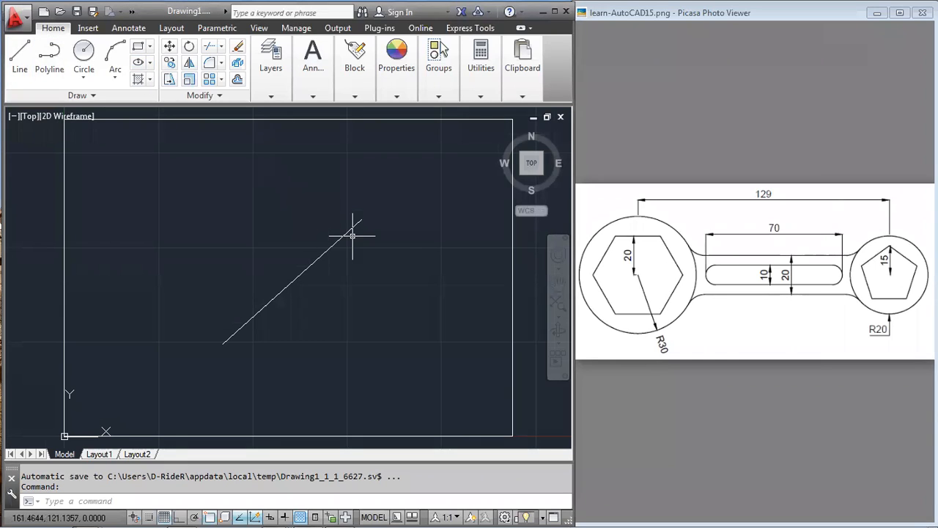
click(317, 227)
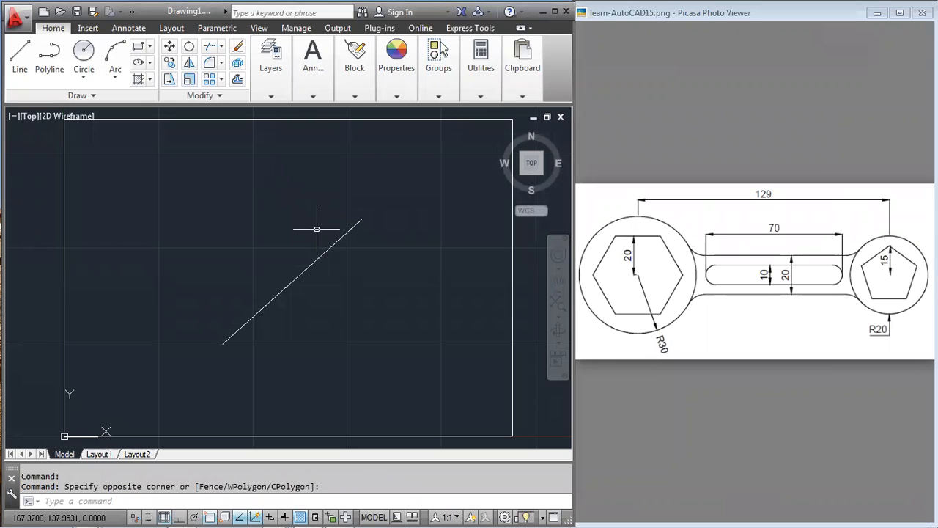
text(E)
key(Return)
click(303, 274)
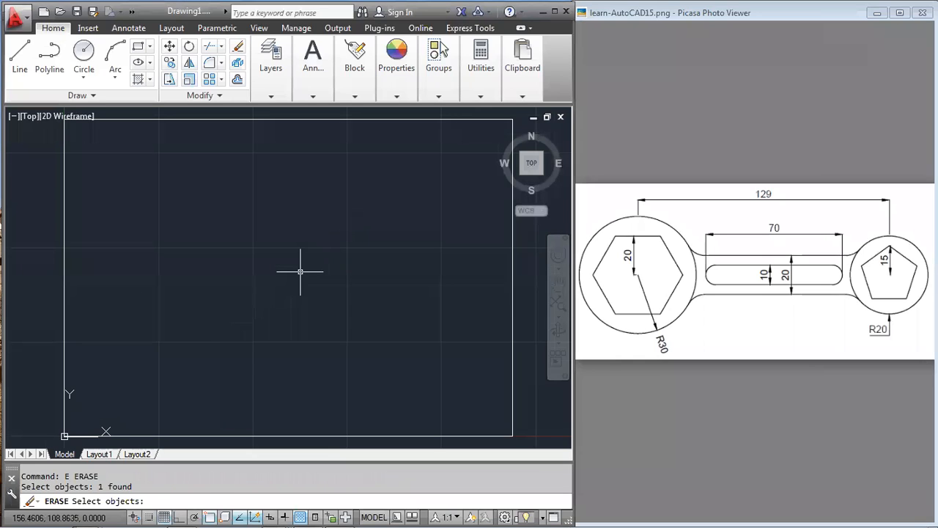
key(Return)
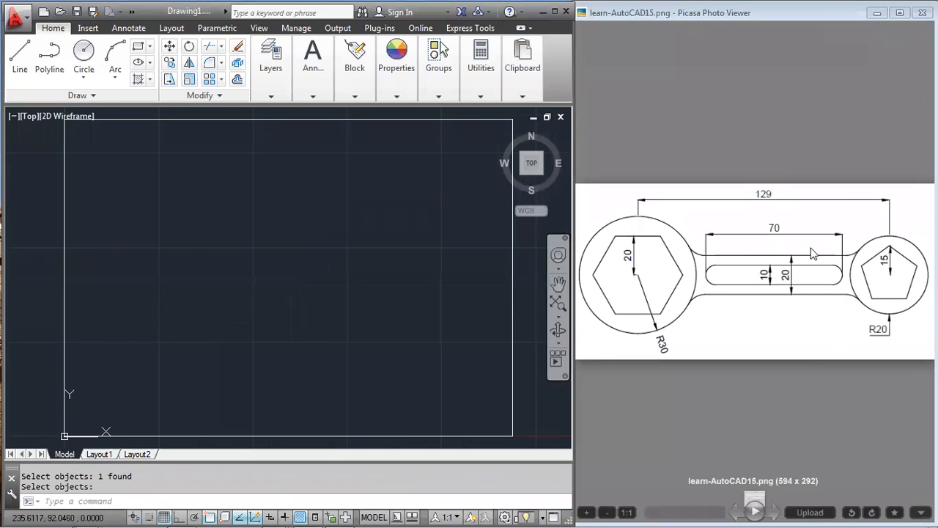
Edit the Dimensions layer state and set the color of layer 0 to red
click(266, 90)
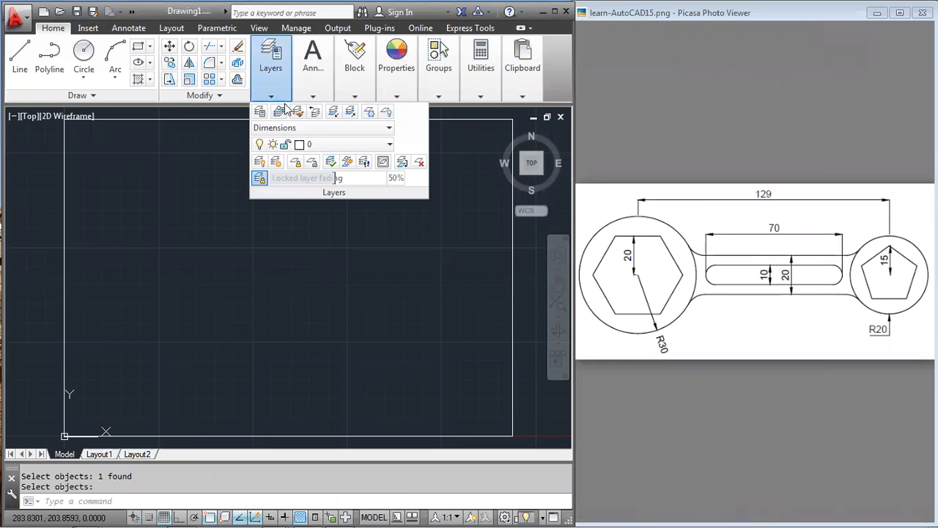
click(326, 128)
mouse_move(270, 98)
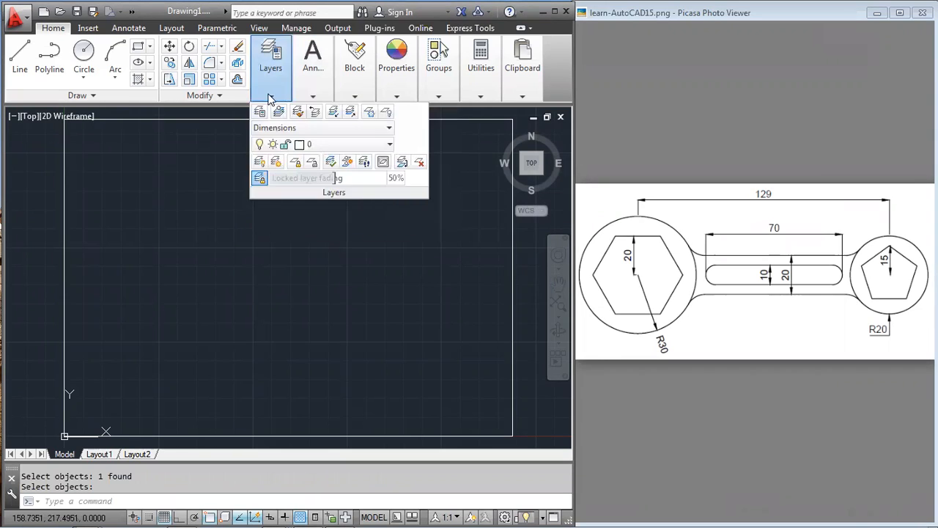
click(293, 128)
click(275, 203)
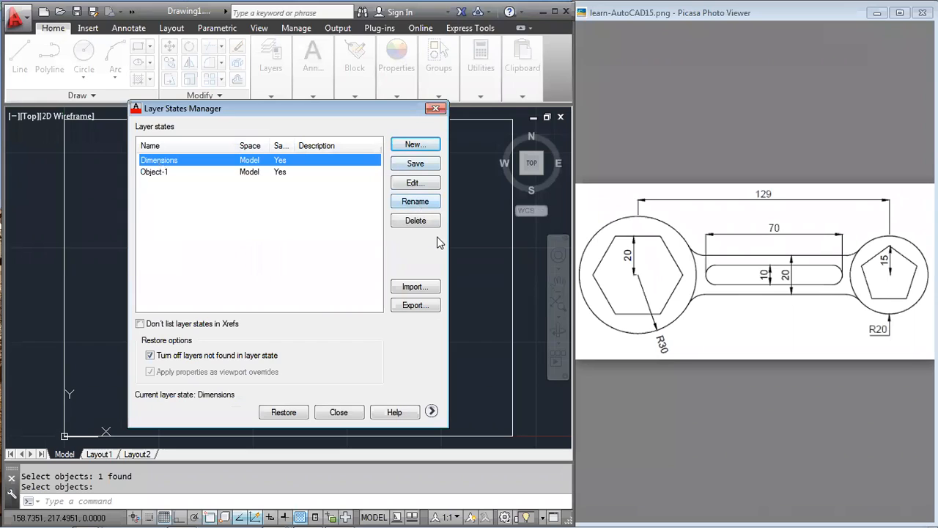
click(413, 184)
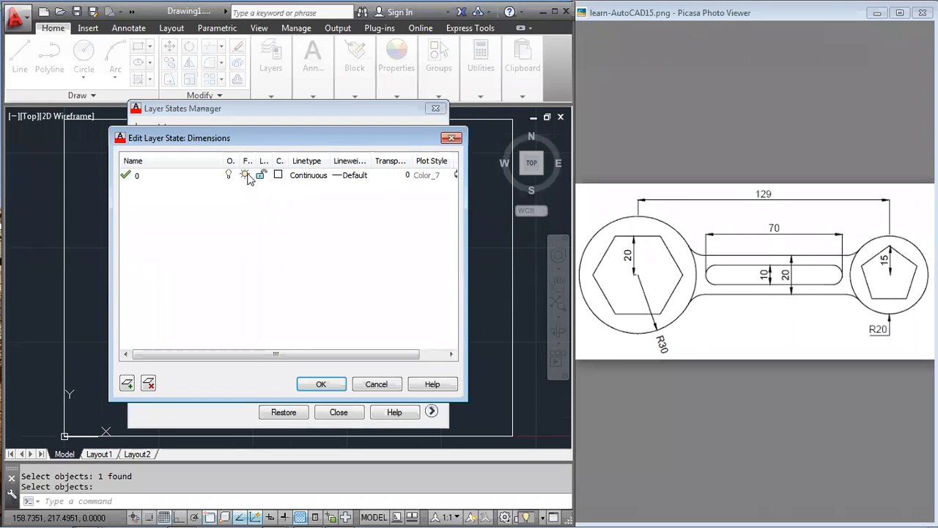
drag(339, 140, 431, 253)
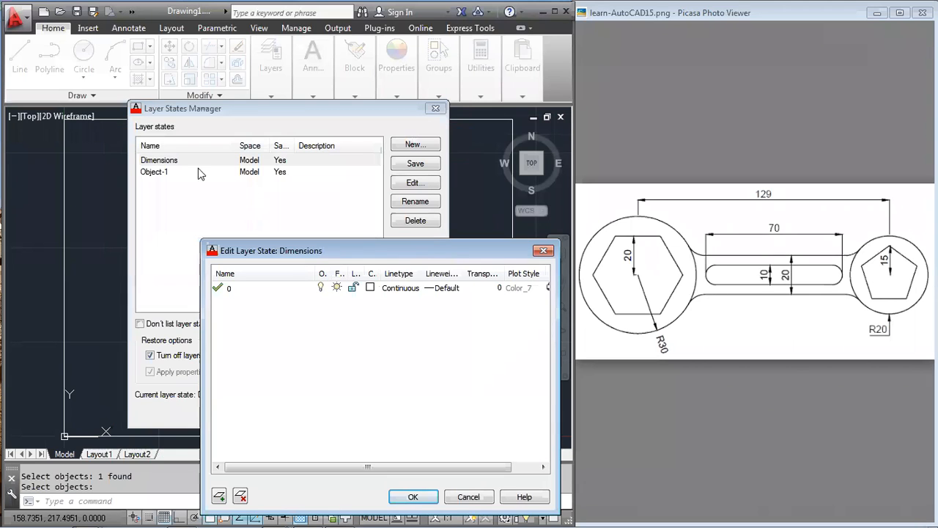
click(370, 287)
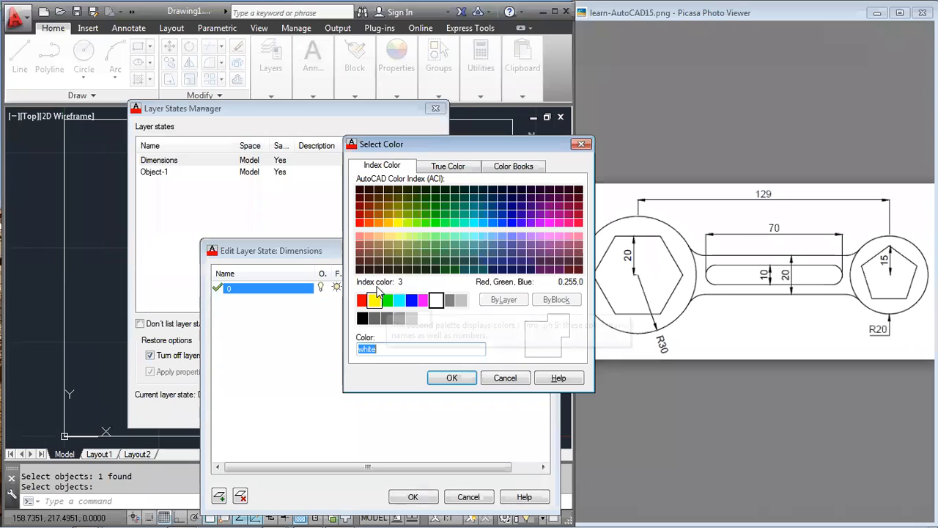
click(362, 301)
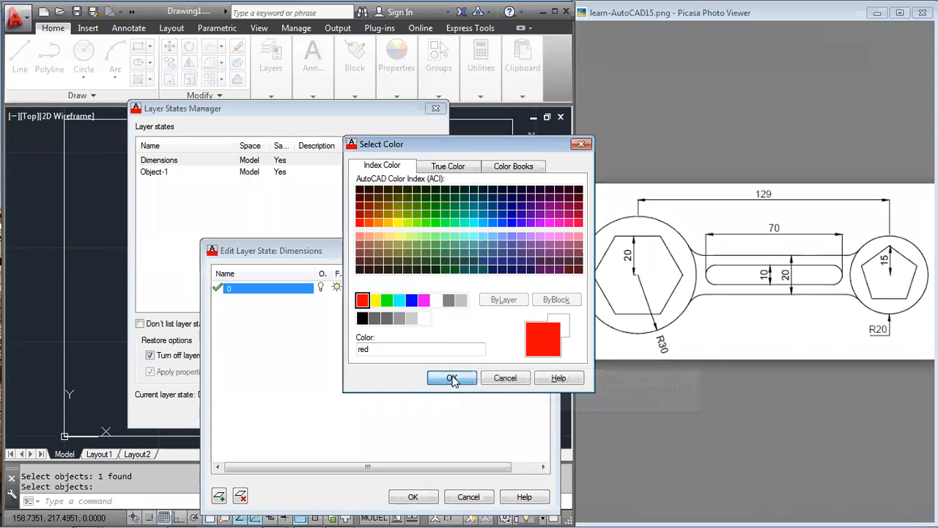
click(452, 379)
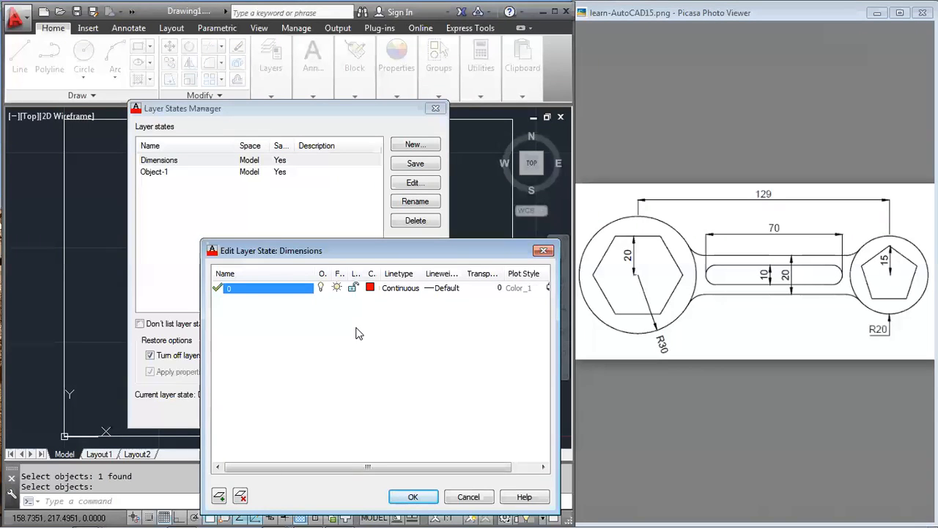
click(434, 288)
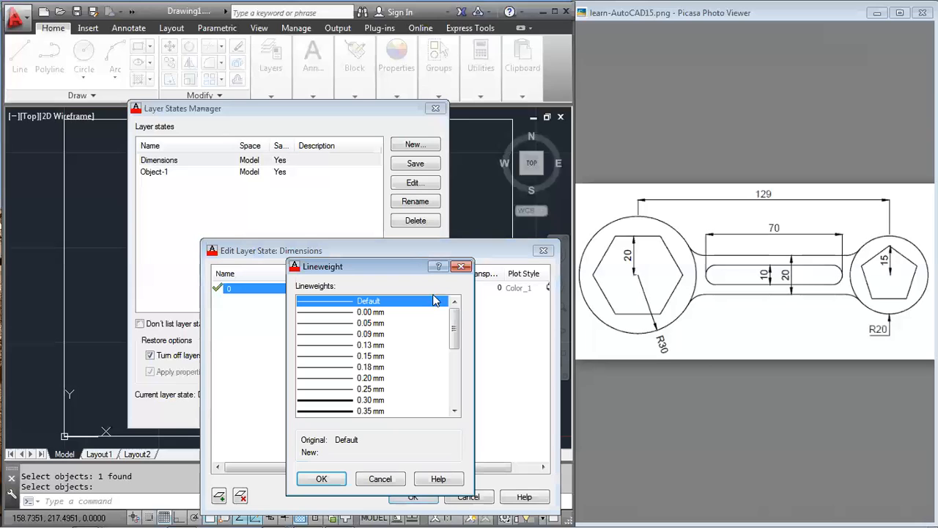
mouse_move(454, 320)
mouse_down()
mouse_move(453, 332)
mouse_move(450, 314)
mouse_up()
drag(380, 273, 411, 322)
click(492, 317)
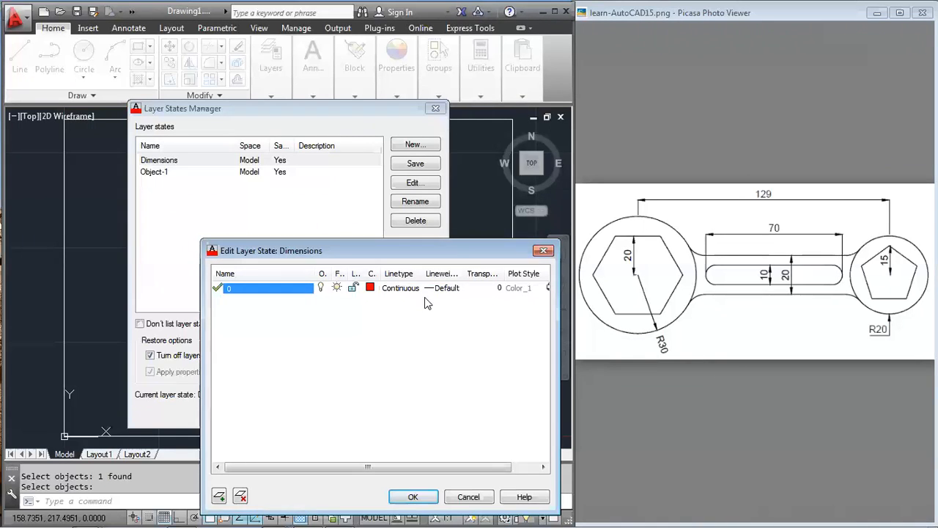
Set the linetype of layer 0 in the Dimensions layer state to PHANTOM2
click(397, 287)
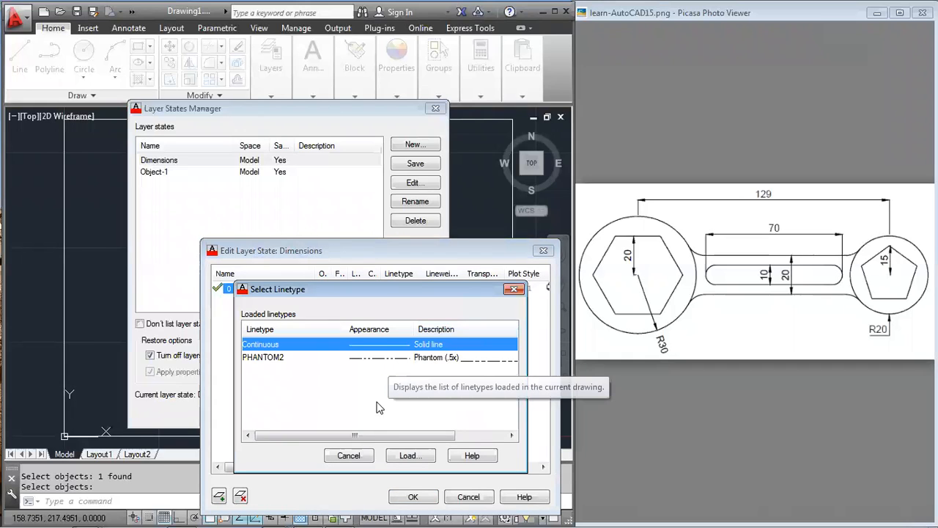
click(371, 358)
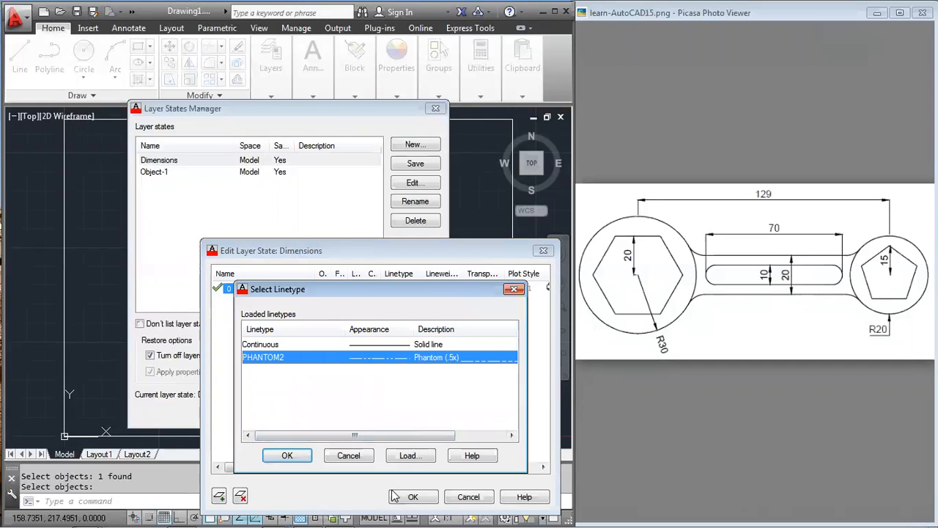
click(286, 455)
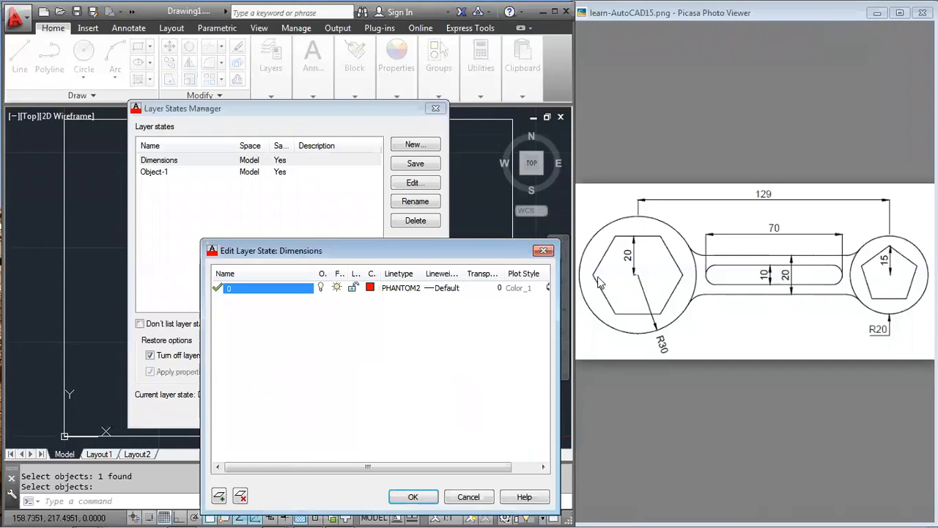
Load the ACAD_ISO03W100 (ISO dash space) linetype from acad.lin while editing the Dimensions layer state
click(403, 289)
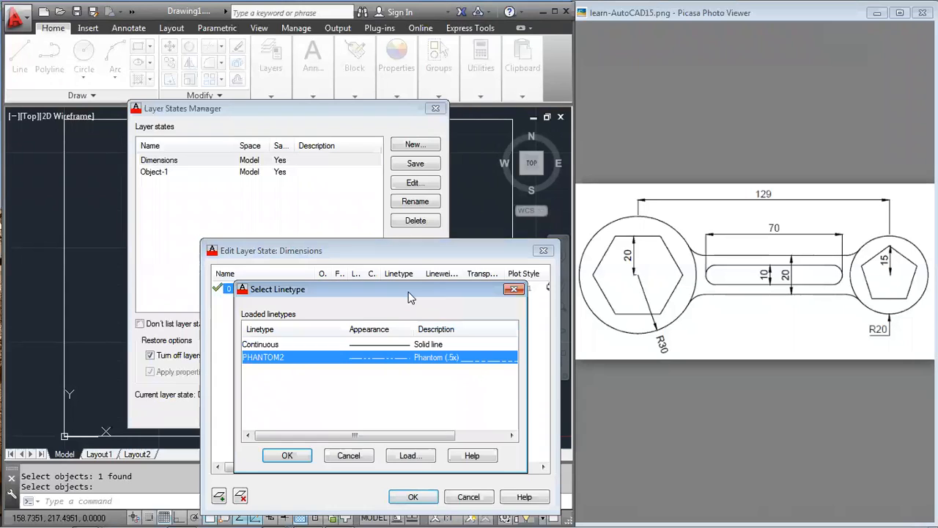
click(409, 455)
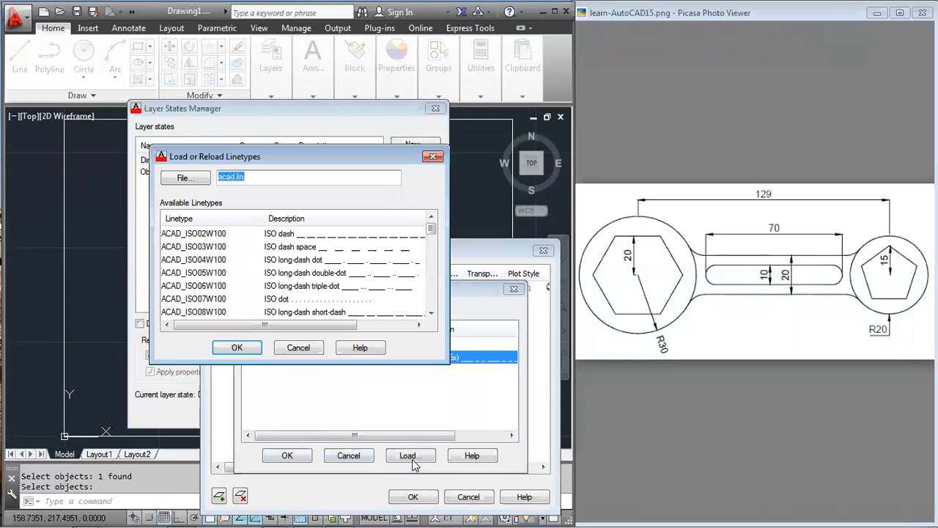
click(321, 299)
double_click(432, 314)
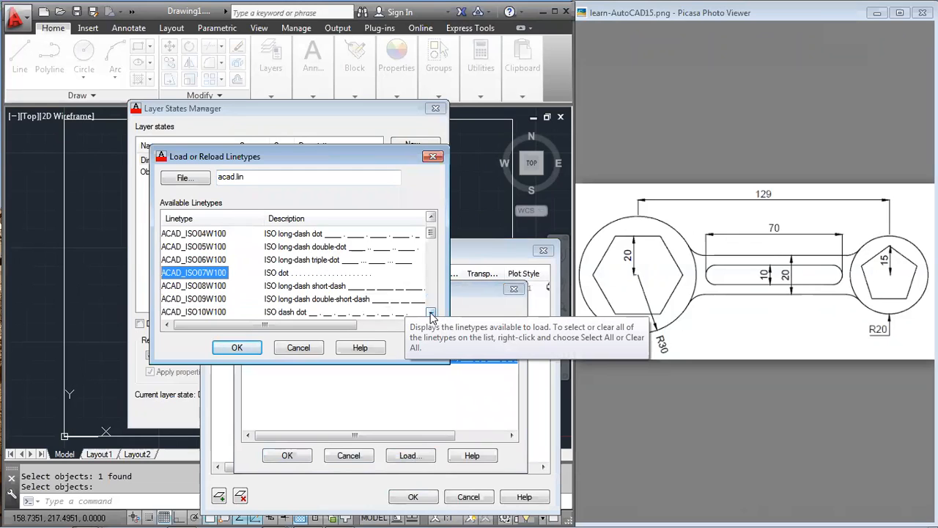
click(431, 314)
click(431, 314)
double_click(431, 314)
click(431, 314)
click(431, 314)
click(431, 314)
double_click(431, 314)
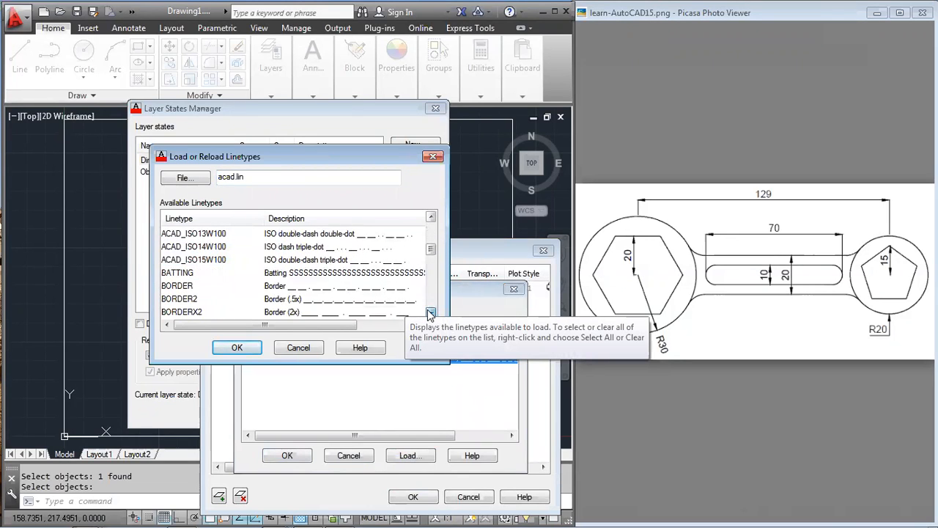
click(431, 313)
click(431, 313)
double_click(431, 314)
double_click(431, 314)
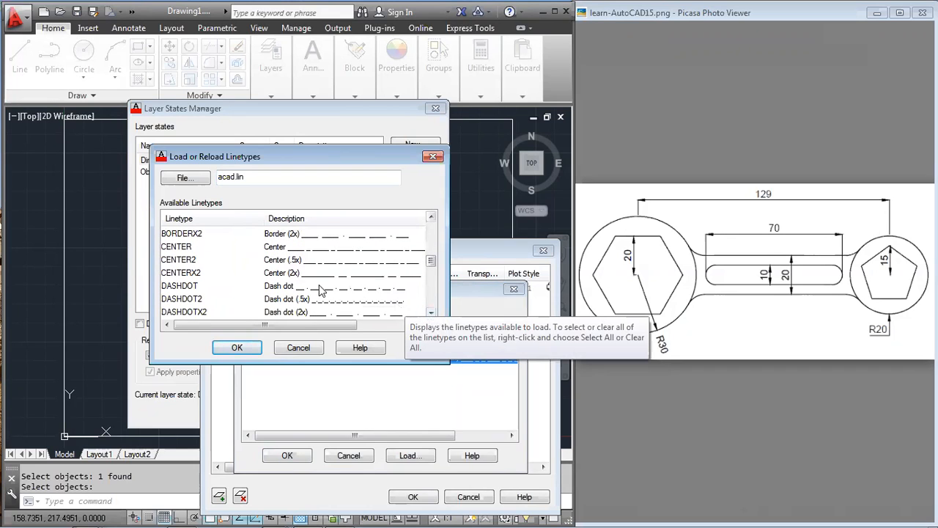
mouse_move(431, 260)
mouse_down()
mouse_move(433, 231)
mouse_move(433, 247)
mouse_up()
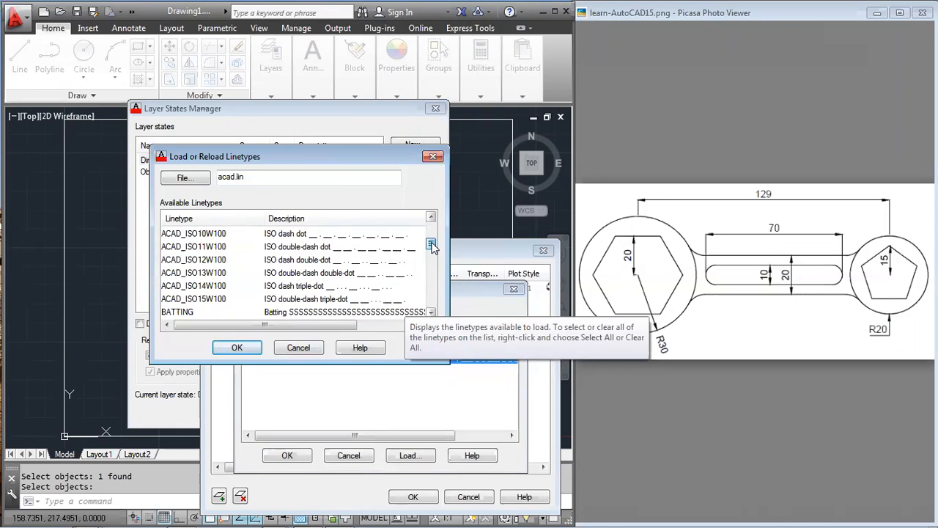
click(298, 235)
scroll(306, 275, up, 2)
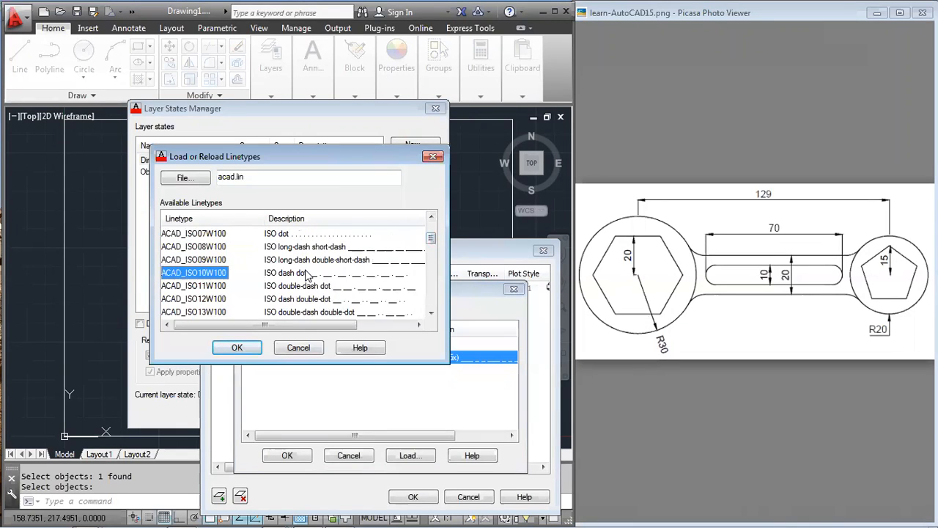
scroll(307, 274, up, 1)
click(323, 234)
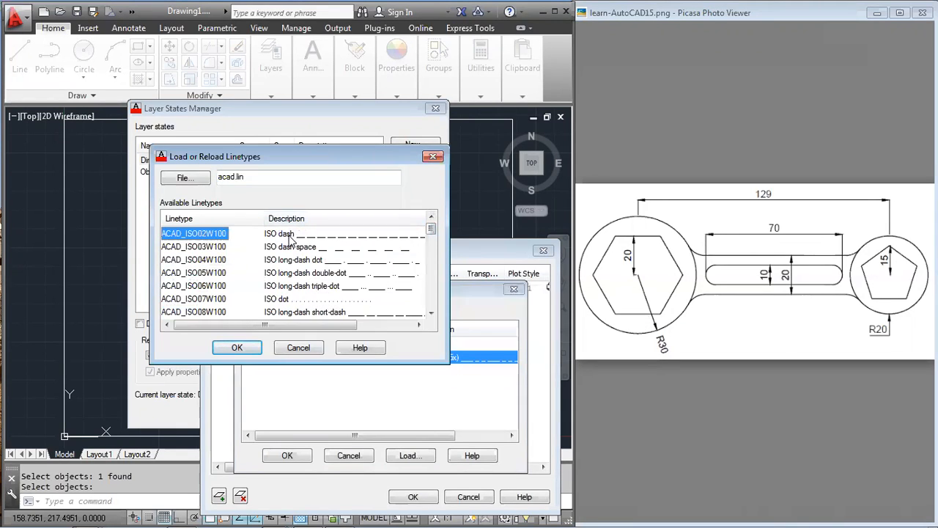
click(316, 247)
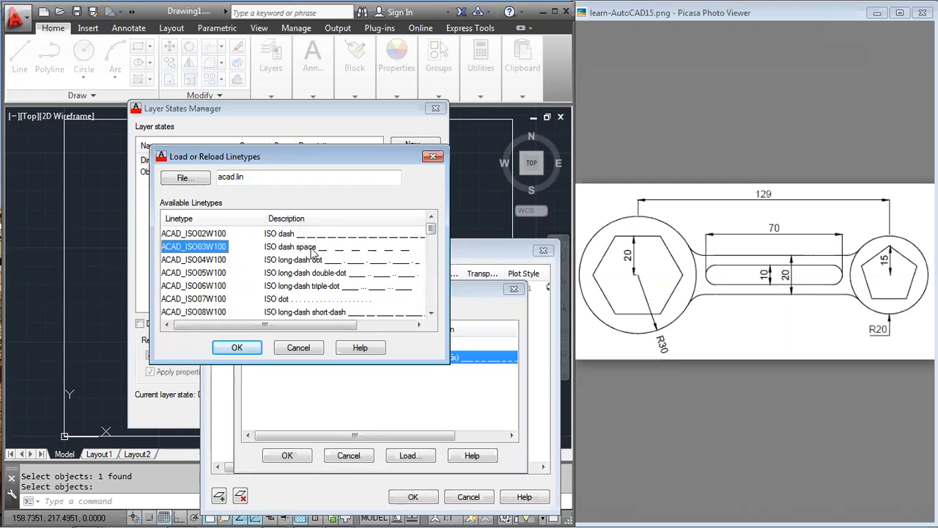
click(231, 352)
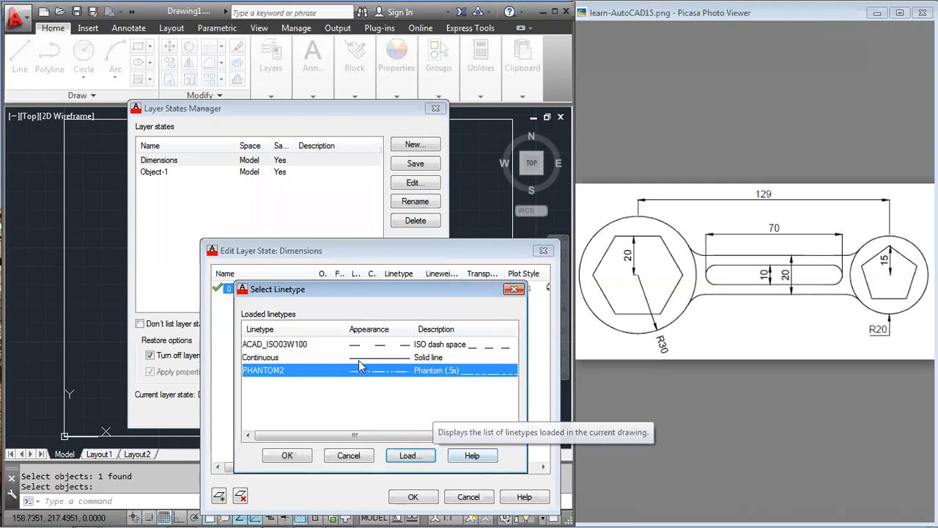
Assign the ACAD_ISO03W100 linetype to layer 0 in the Dimensions state, accept the edits and close the Layer States Manager
click(380, 344)
click(286, 456)
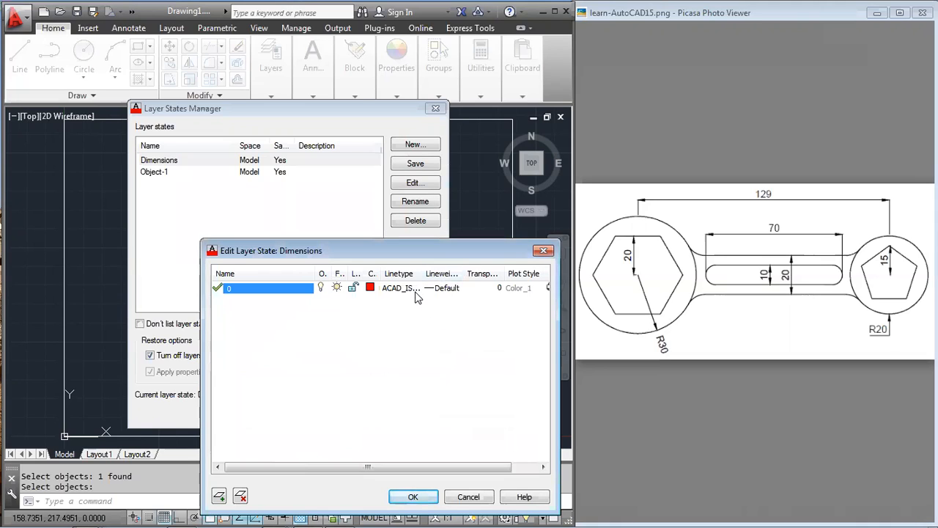
click(403, 497)
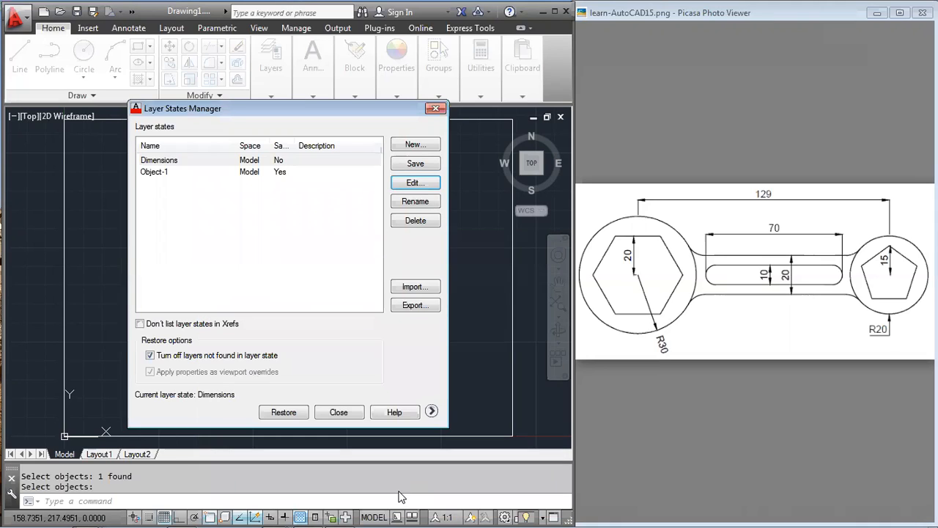
click(336, 412)
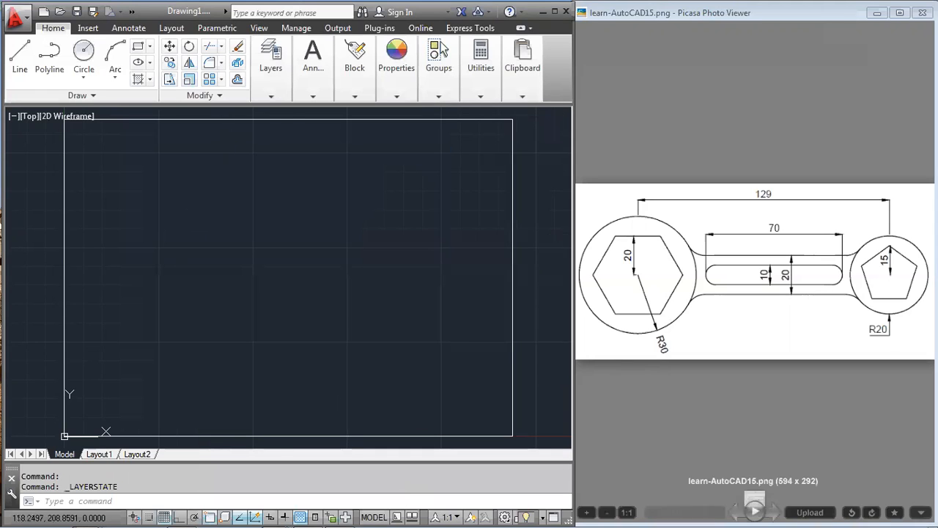
Restore the Object-1 layer state and return to the drawing area
click(298, 94)
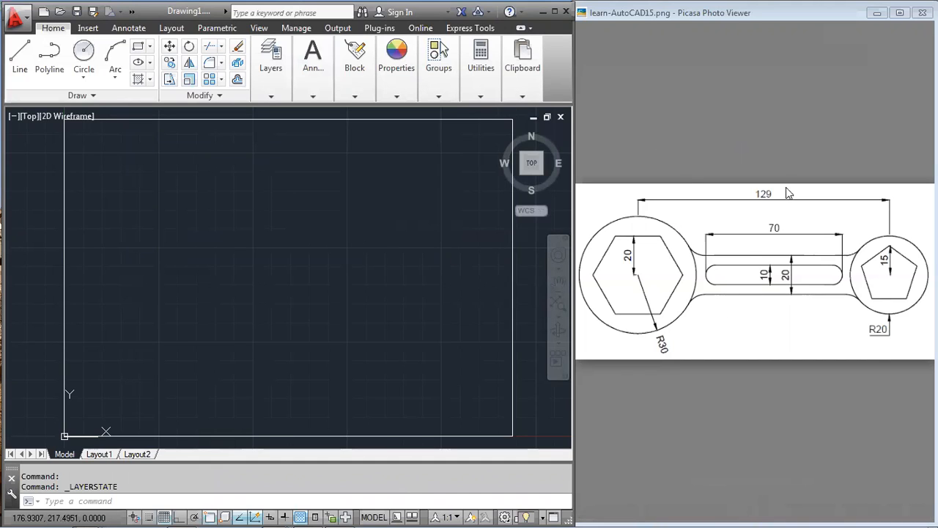
click(288, 94)
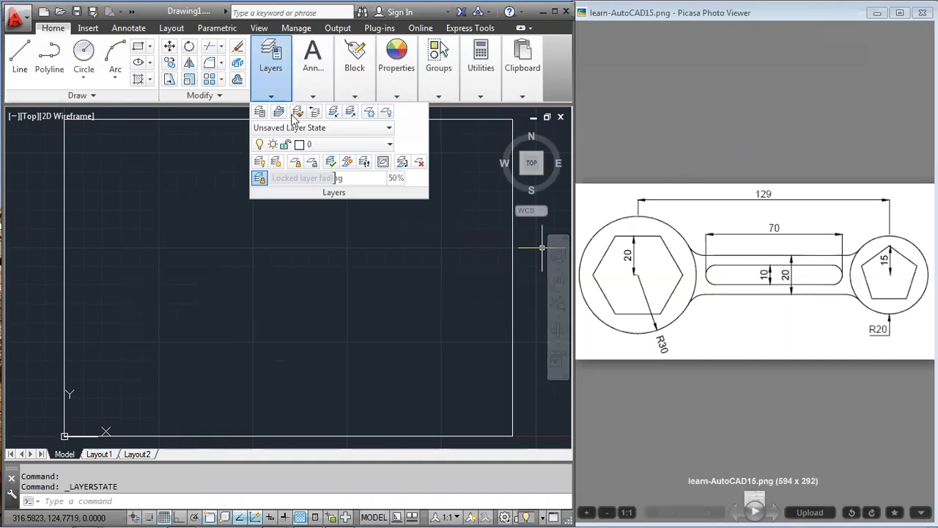
click(389, 131)
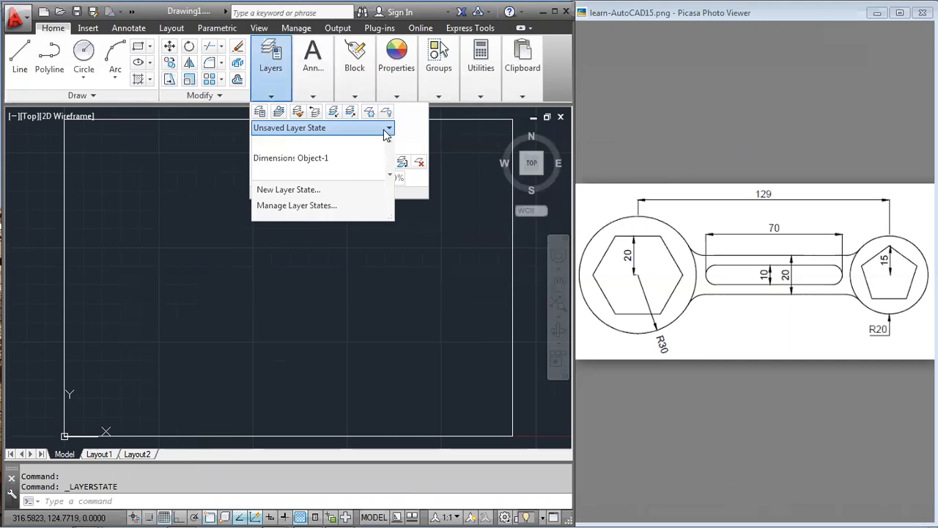
click(324, 166)
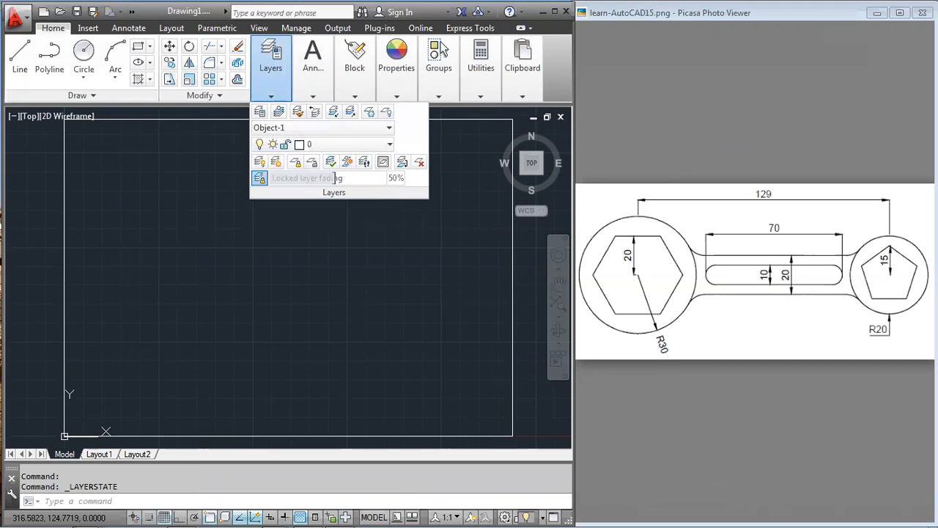
click(367, 231)
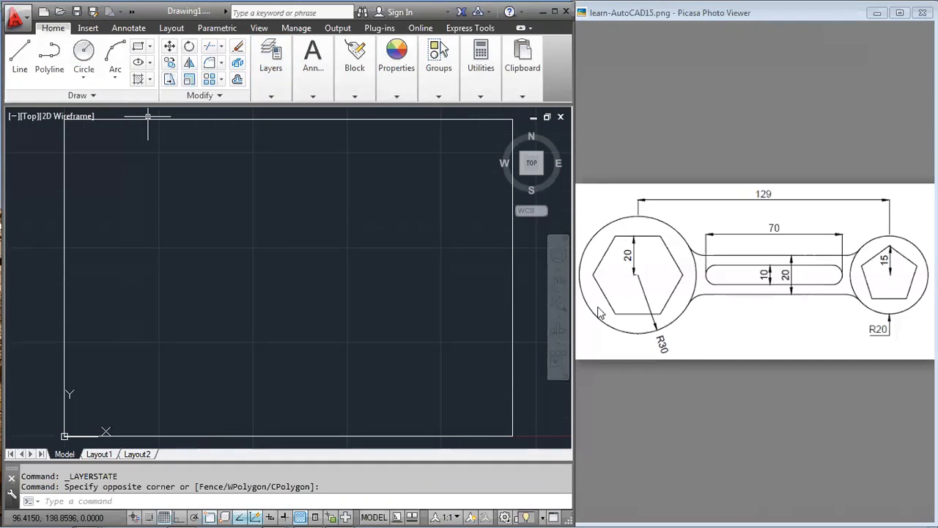
Draw a horizontal line across the middle of the sheet with Ortho turned on and end the Line command
text(l)
key(Return)
click(265, 379)
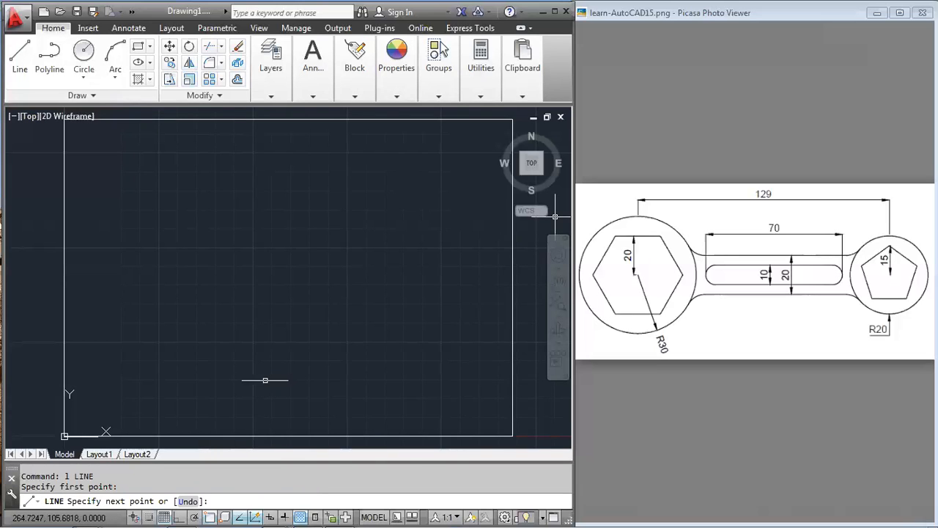
key(F8)
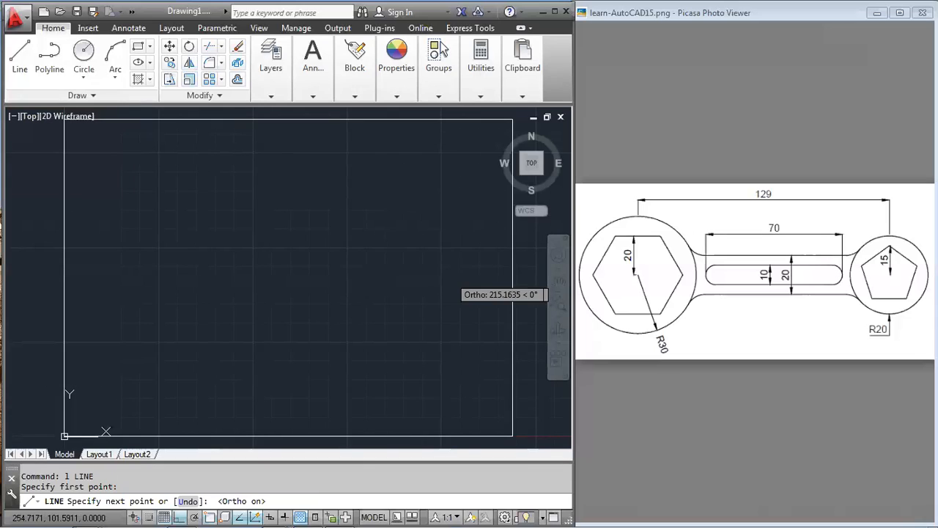
key(Return)
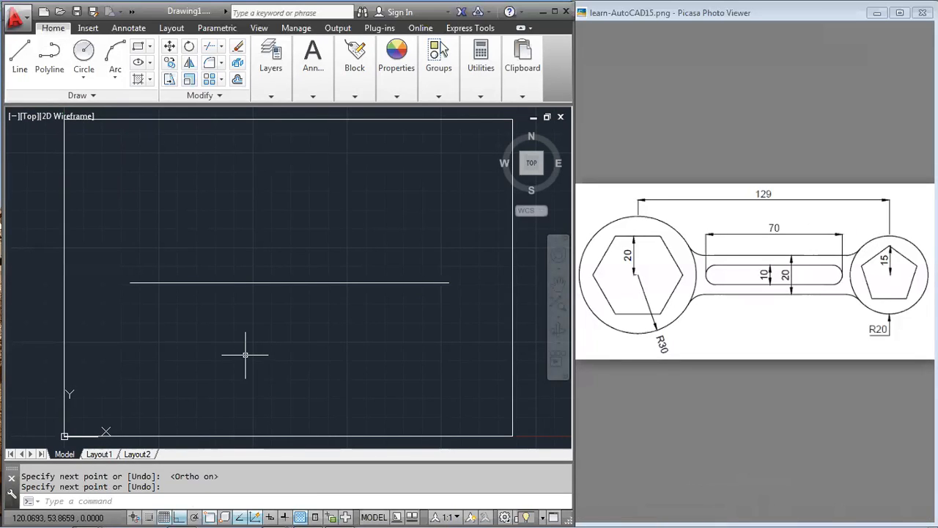
key(Escape)
Erase the horizontal line across the middle of the sheet
text(e)
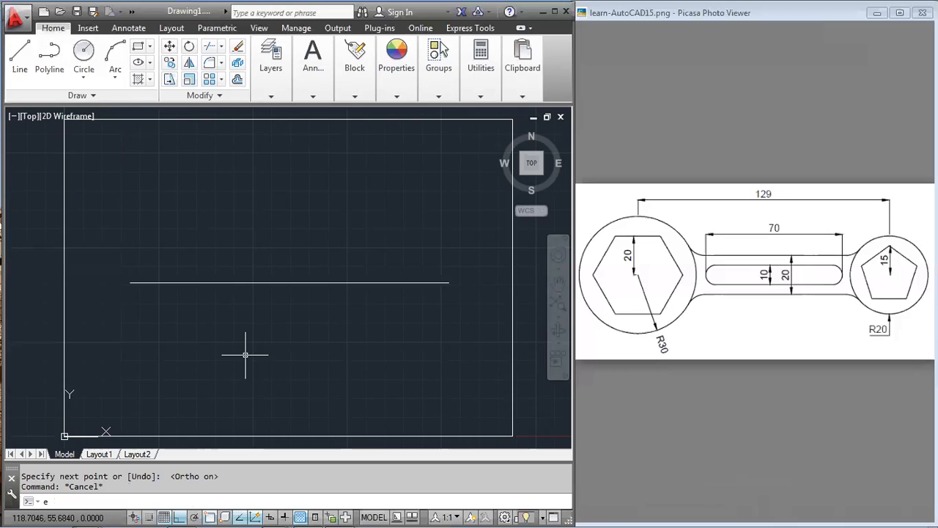
key(Return)
click(230, 282)
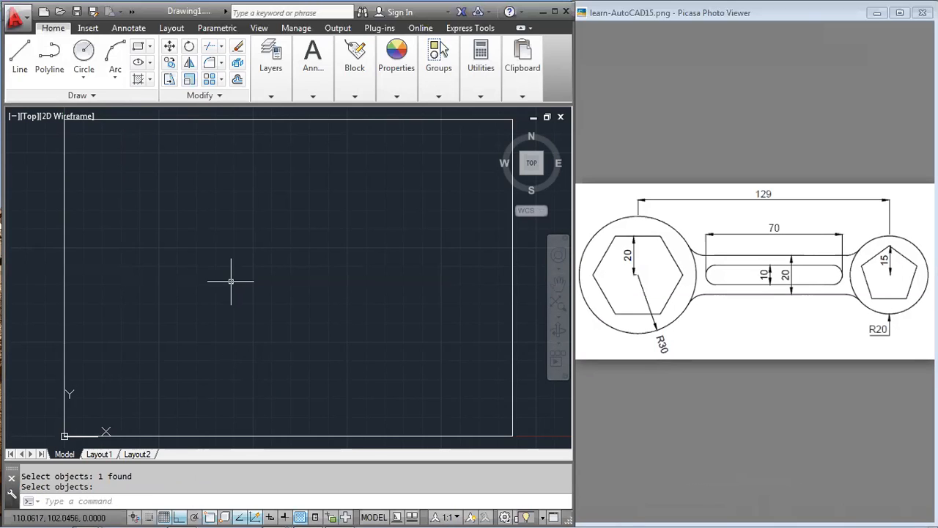
key(Return)
Draw a horizontal line 129 long to the right from a point in the left half of the sheet, at about mid-height
text(l)
key(Return)
click(162, 277)
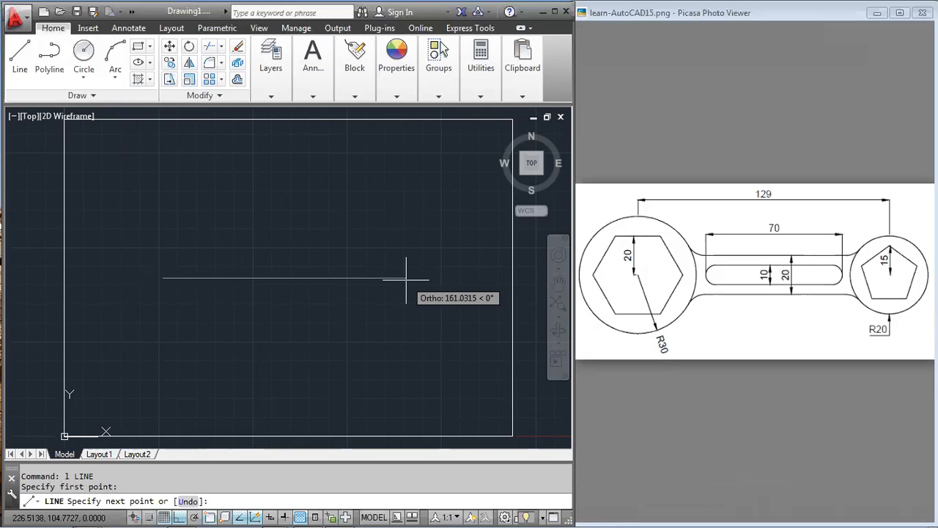
text(129)
key(Return)
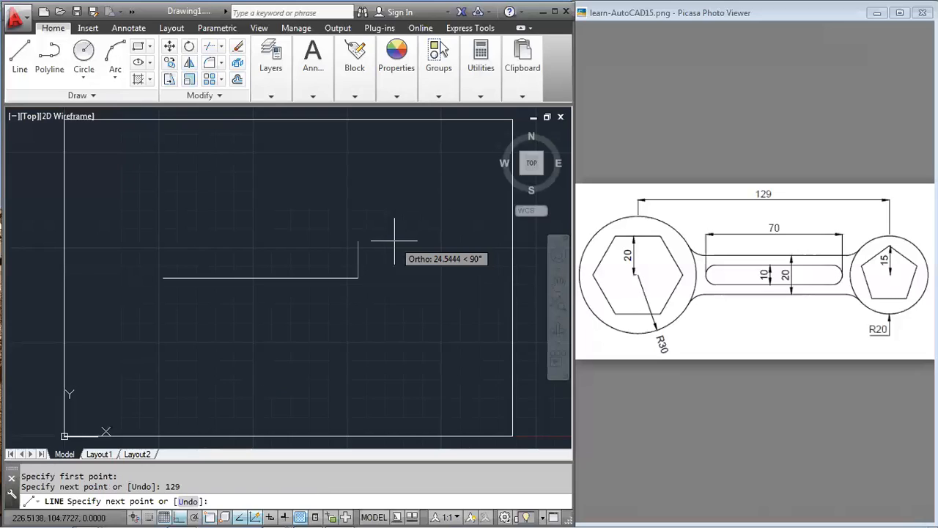
key(Return)
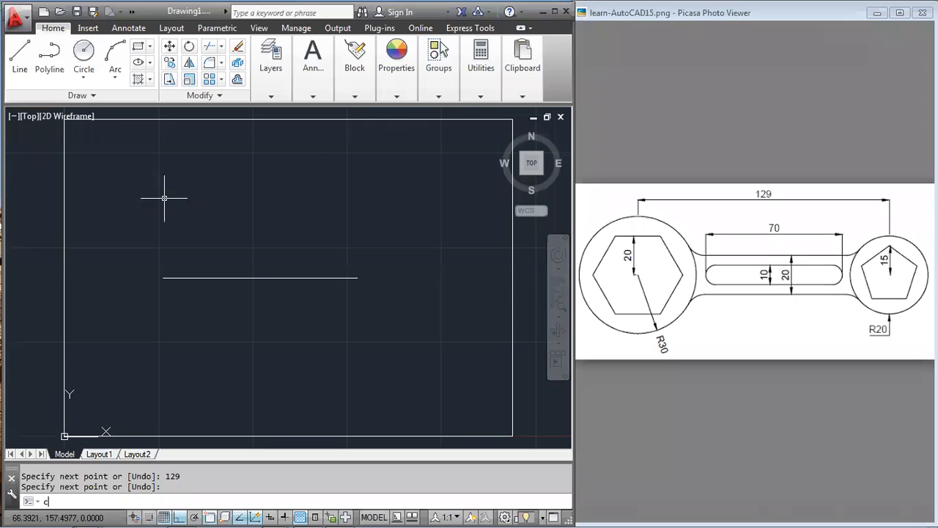
Draw a circle of radius 30 centred on the left endpoint of the 129 line
text(c)
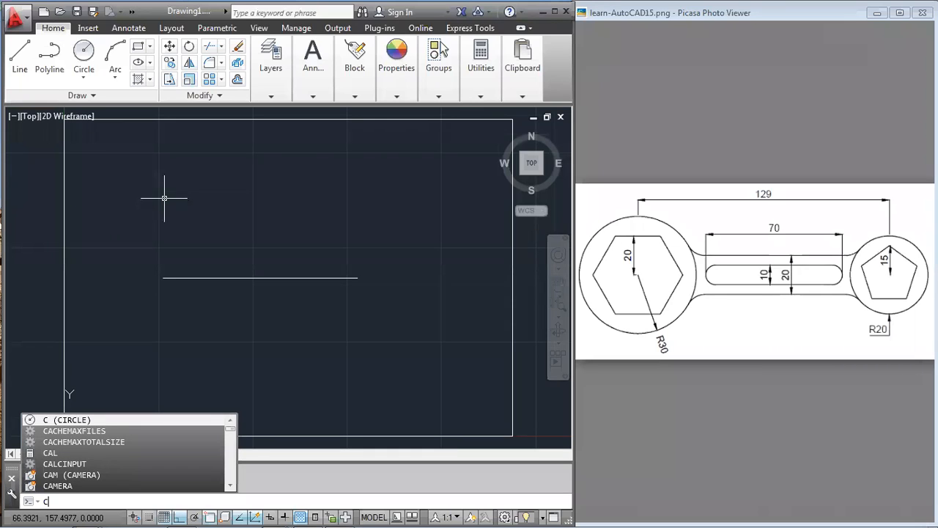
key(Return)
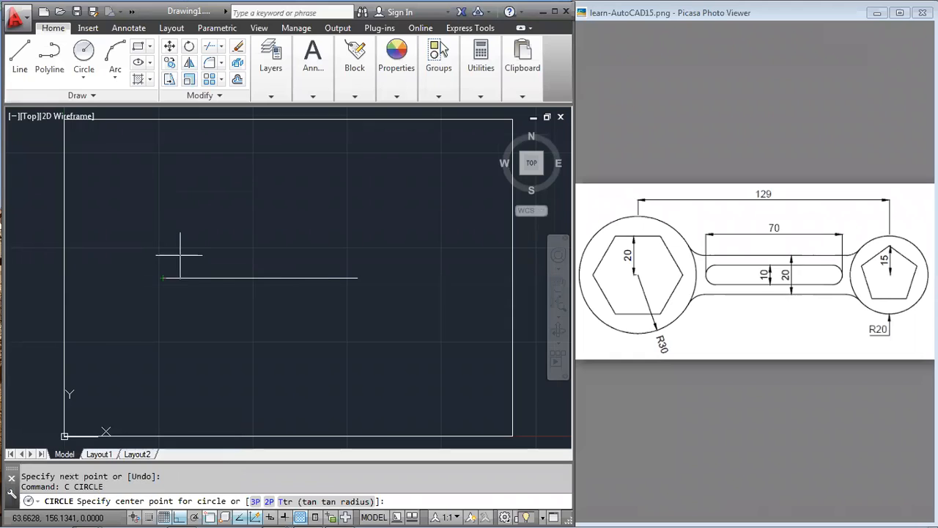
click(162, 278)
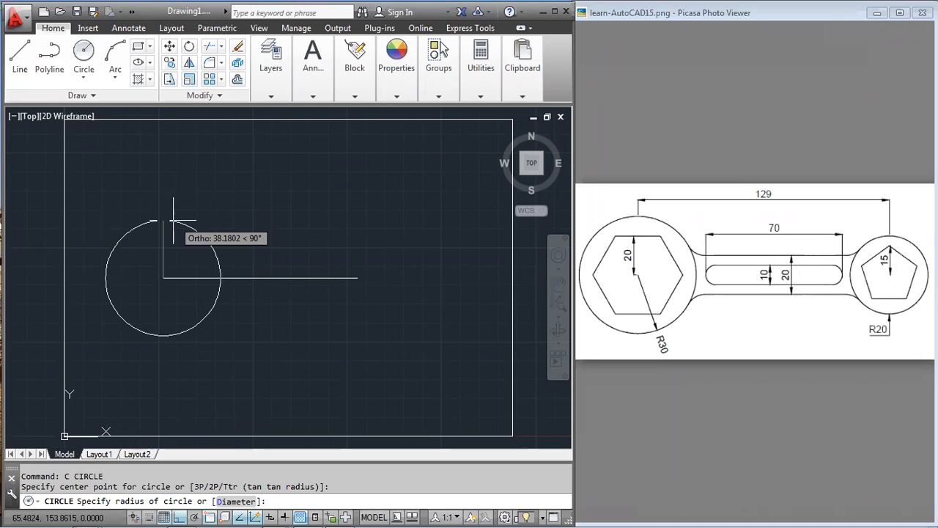
text(30)
key(Return)
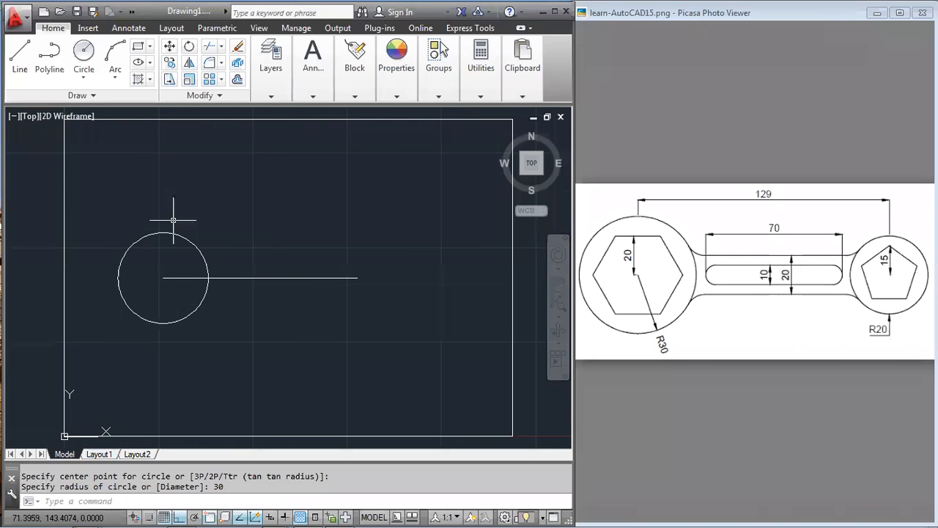
Draw a circle of radius 20 centred on the right endpoint of the 129 line
key(Return)
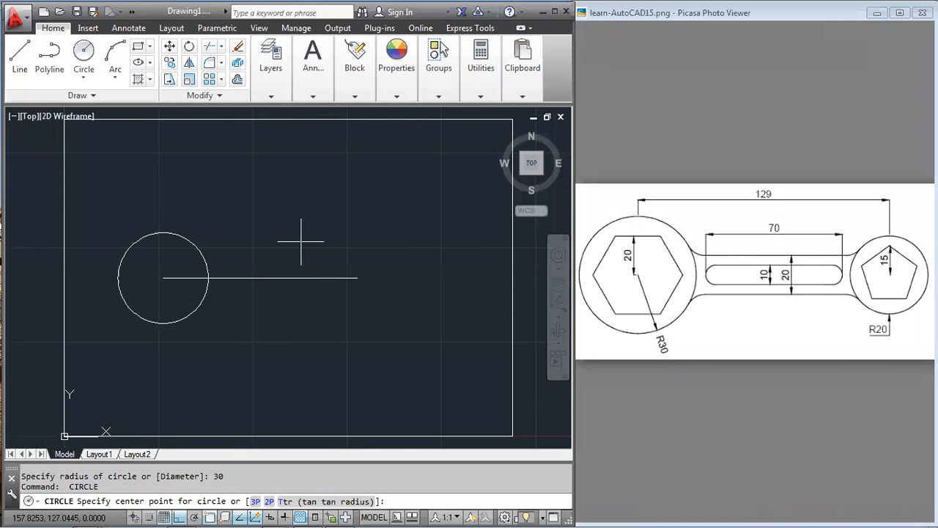
click(358, 278)
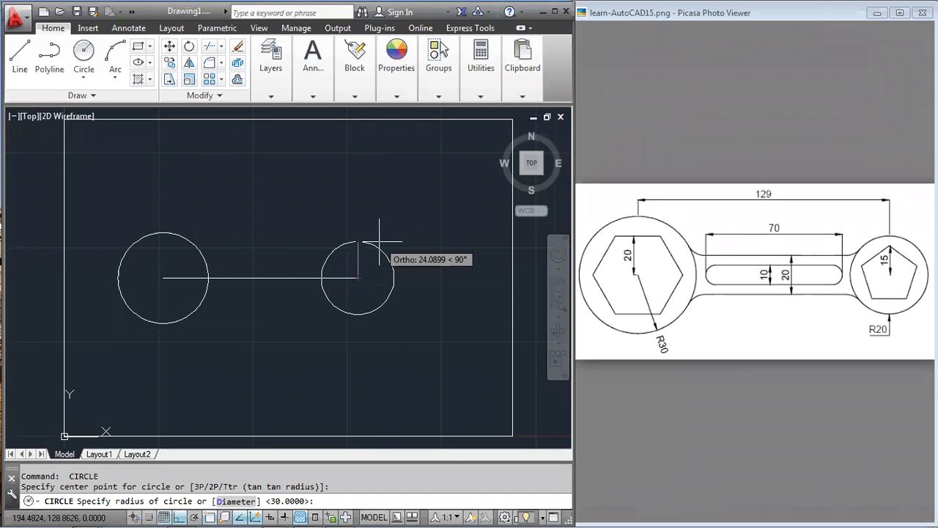
text(20)
key(Return)
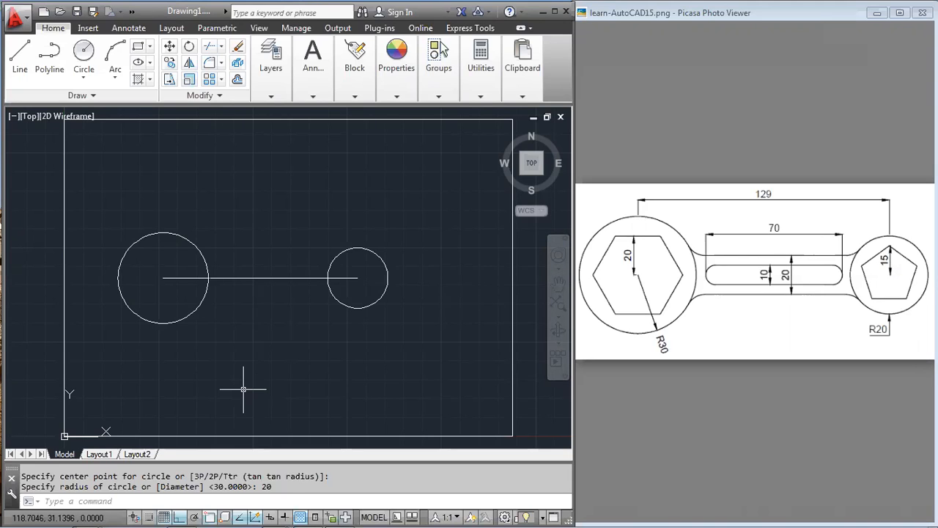
Draw a 6-sided polygon at the large circle's centre, circumscribed about a circle of radius 20, with flat edges at top and bottom
text(PO)
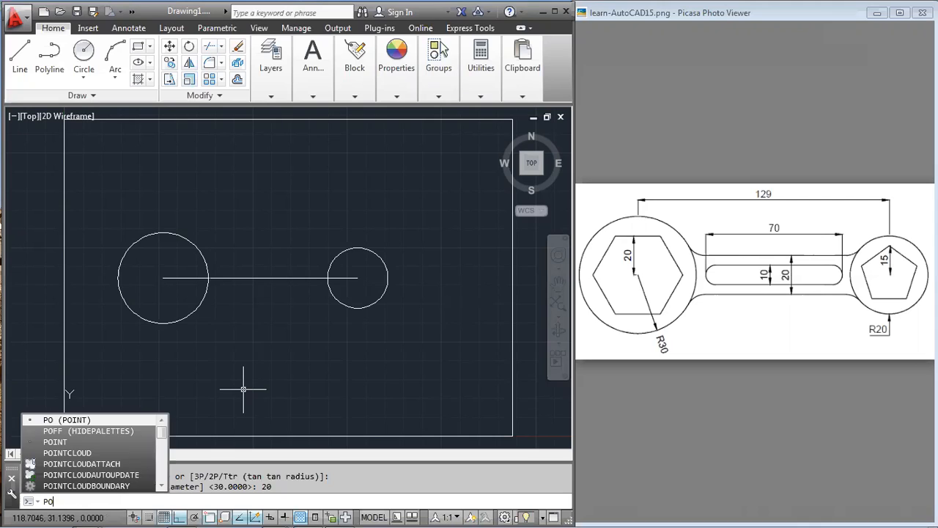
text(L)
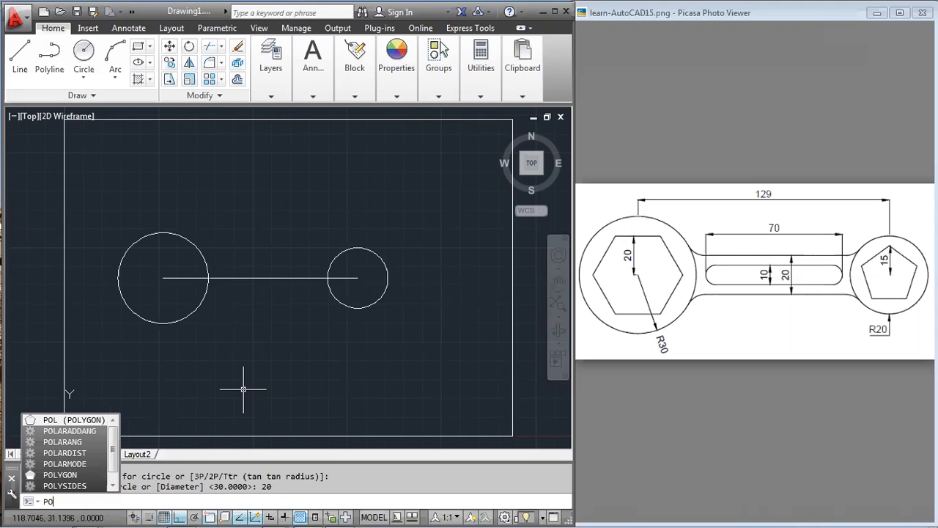
key(Return)
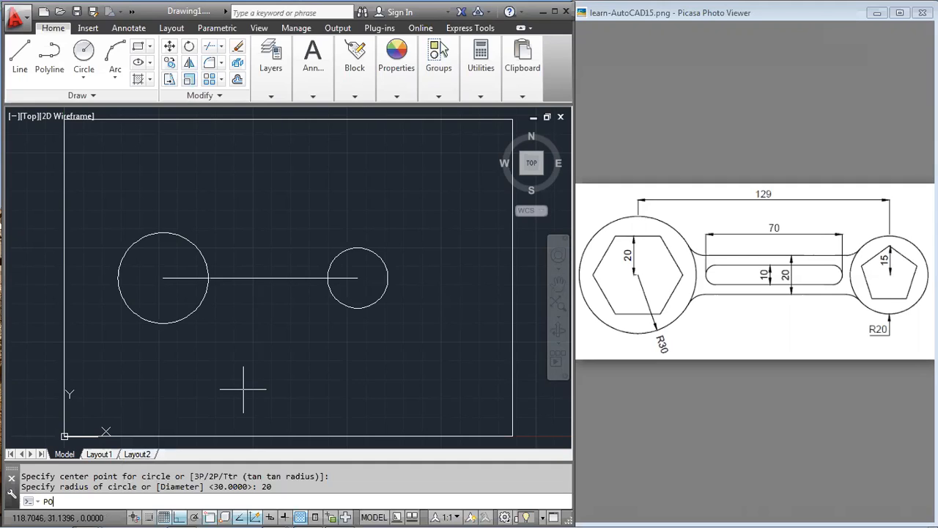
text(6)
key(Return)
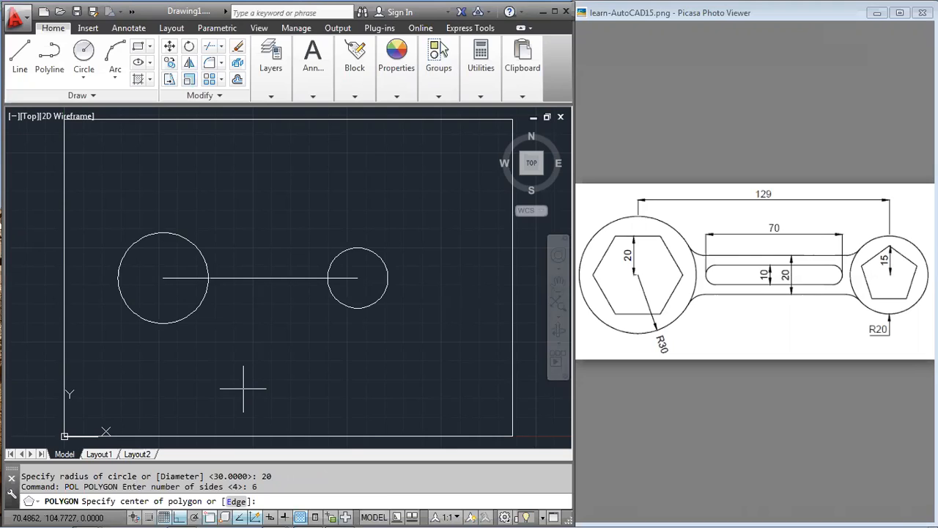
click(162, 279)
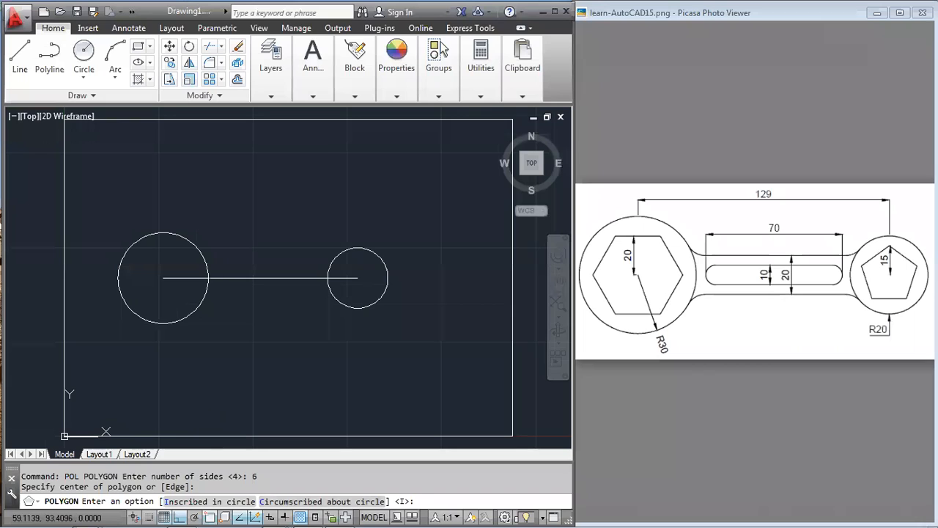
text(c)
key(Return)
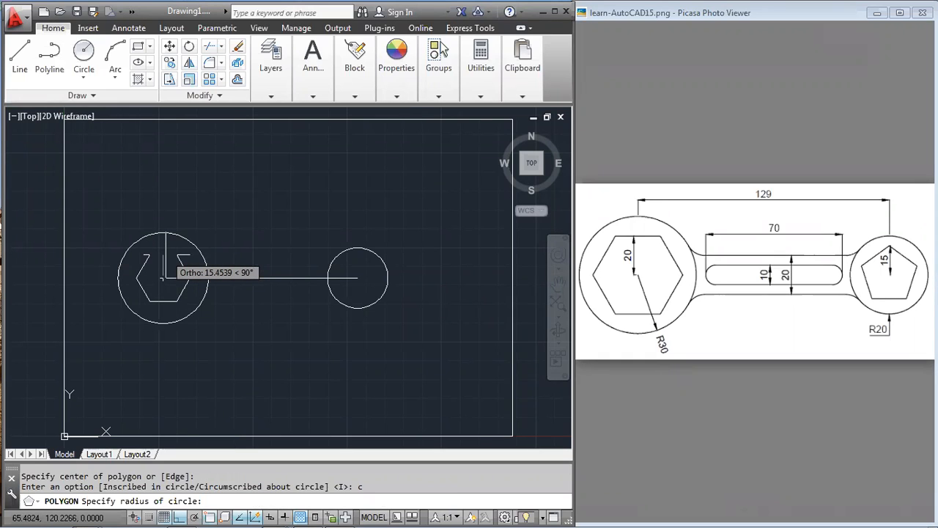
text(20)
key(Return)
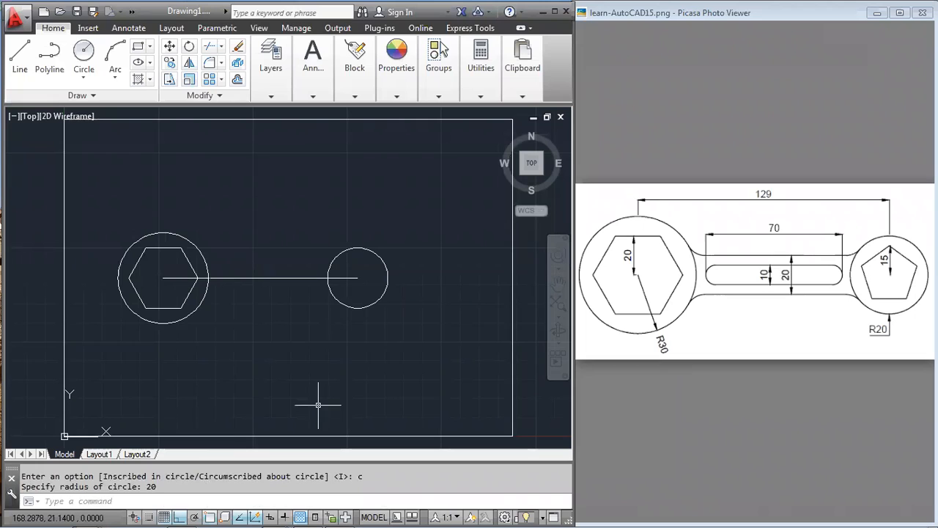
key(Return)
key(Return)
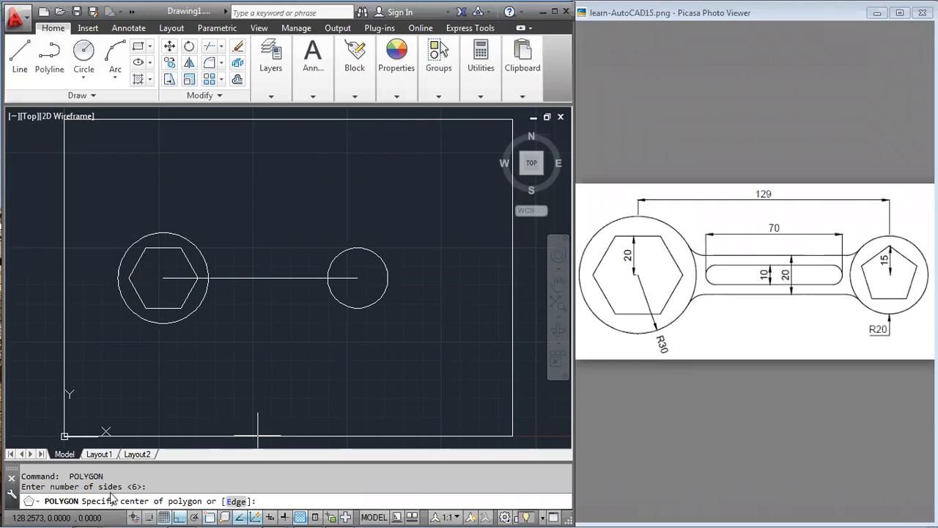
key(Escape)
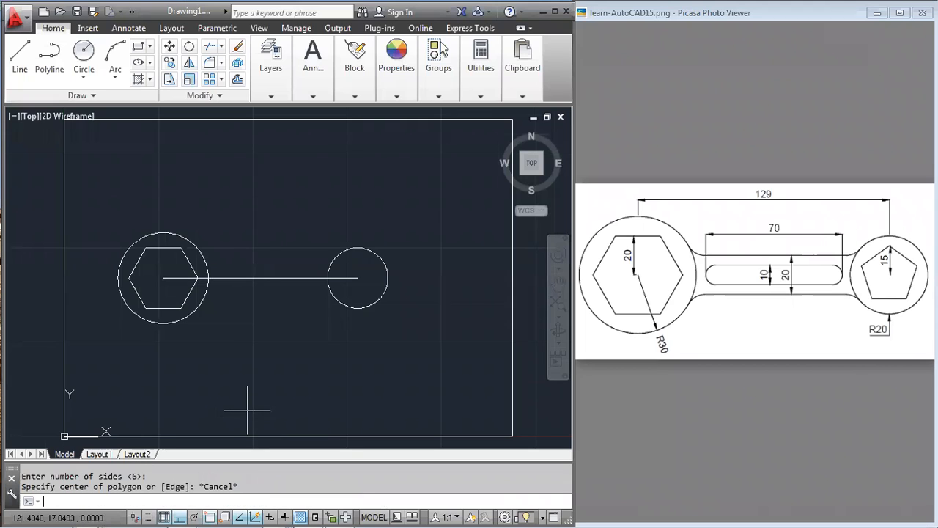
Draw a 6-sided polygon in the empty area below the small circle, circumscribed about a circle of radius 20
text(POL)
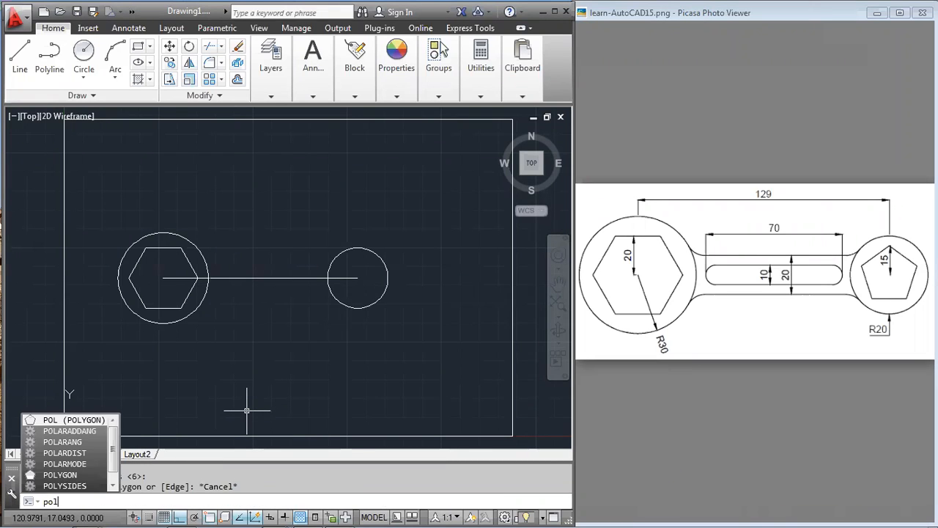
key(Return)
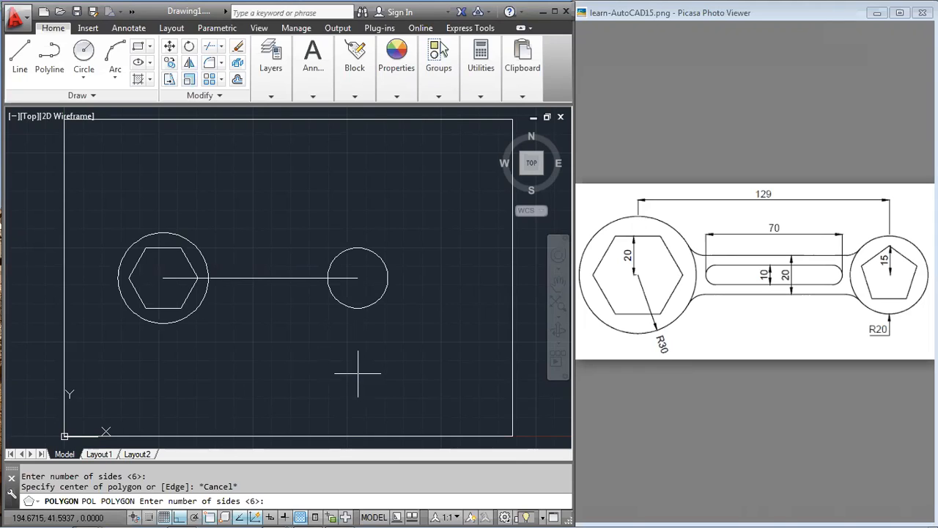
text(6)
key(Return)
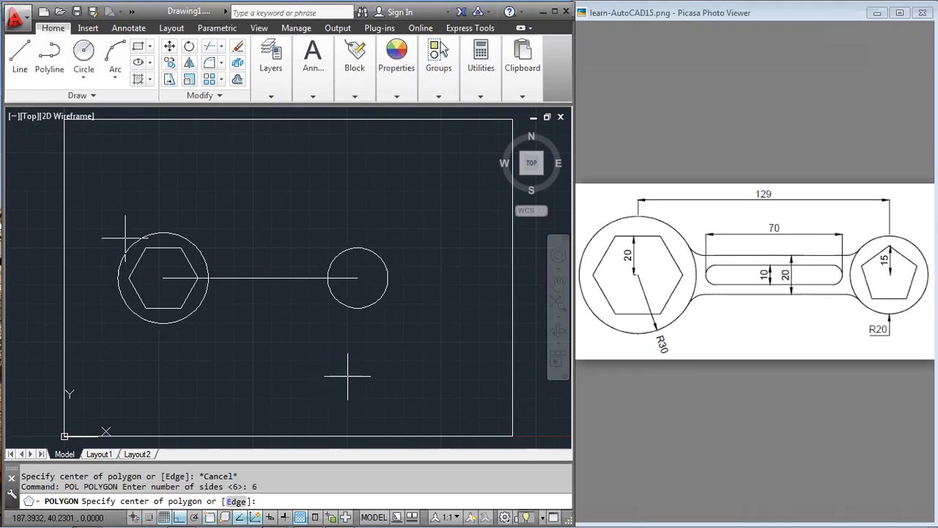
click(352, 376)
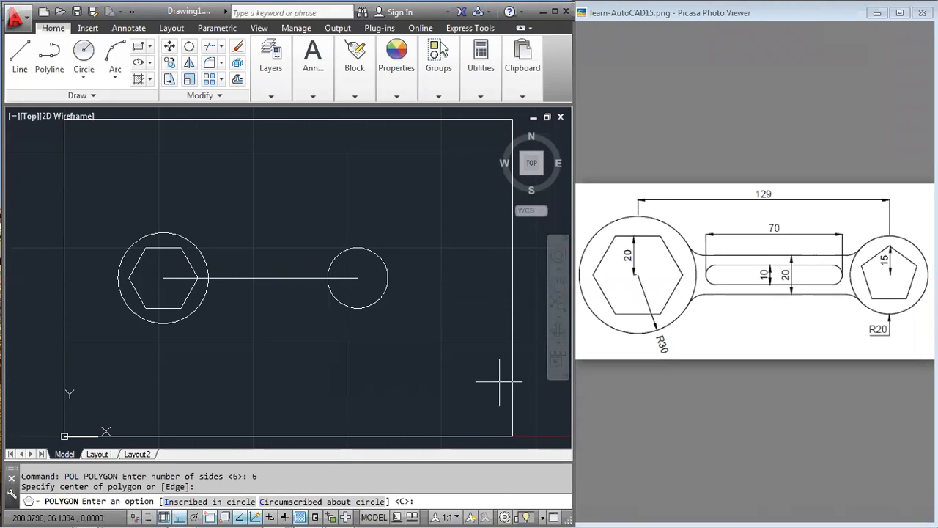
key(Return)
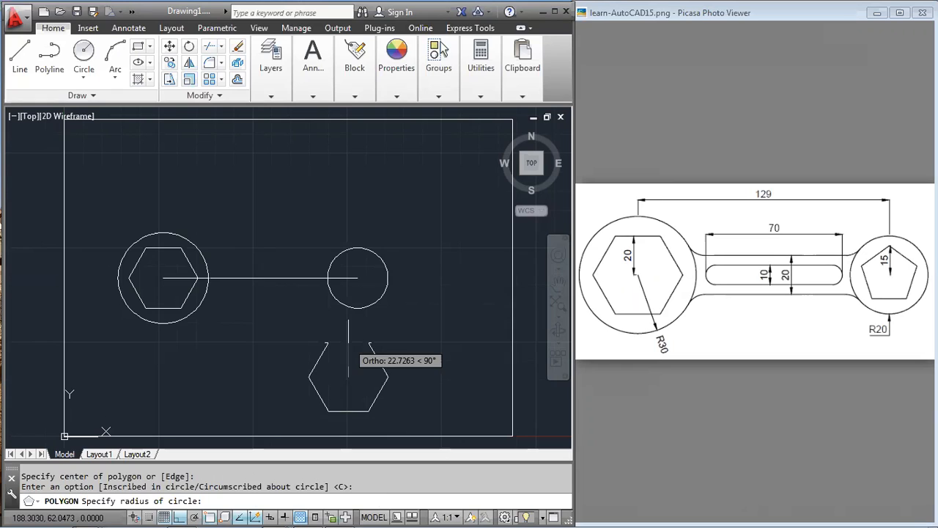
text(20)
key(Return)
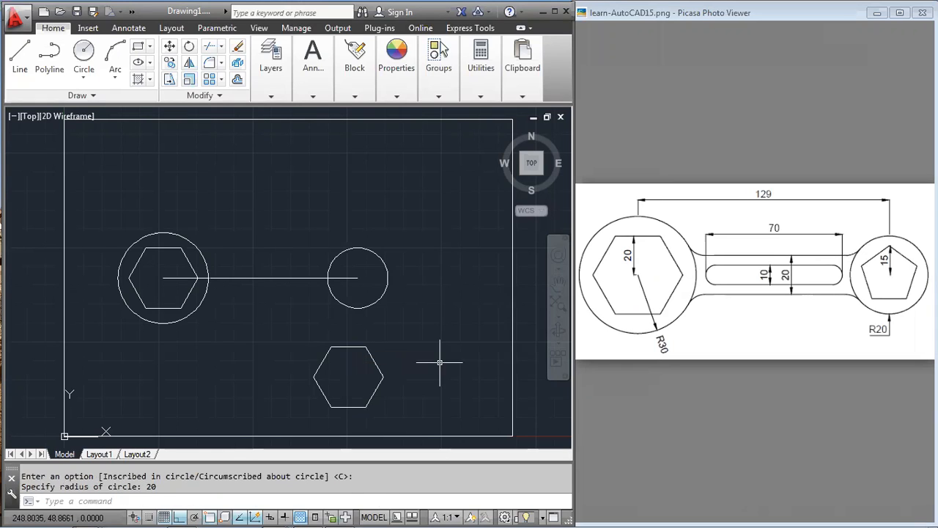
Draw a second 6-sided polygon at the centre of the lower hexagon, inscribed in a circle of radius 20
key(Return)
key(Return)
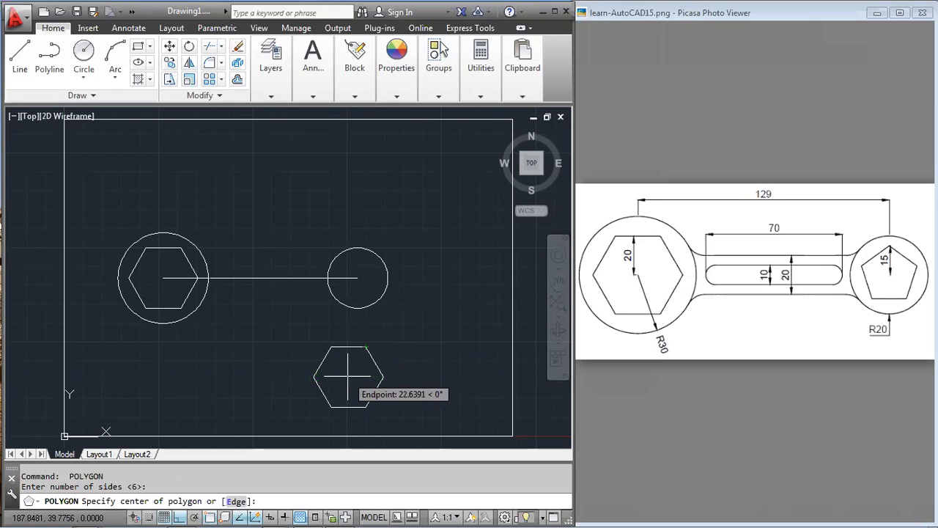
click(347, 376)
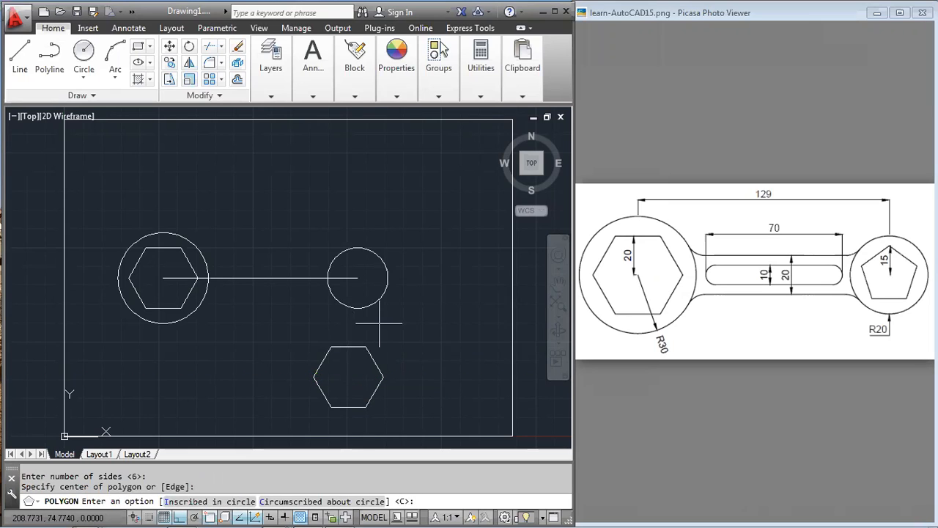
text(i)
key(Return)
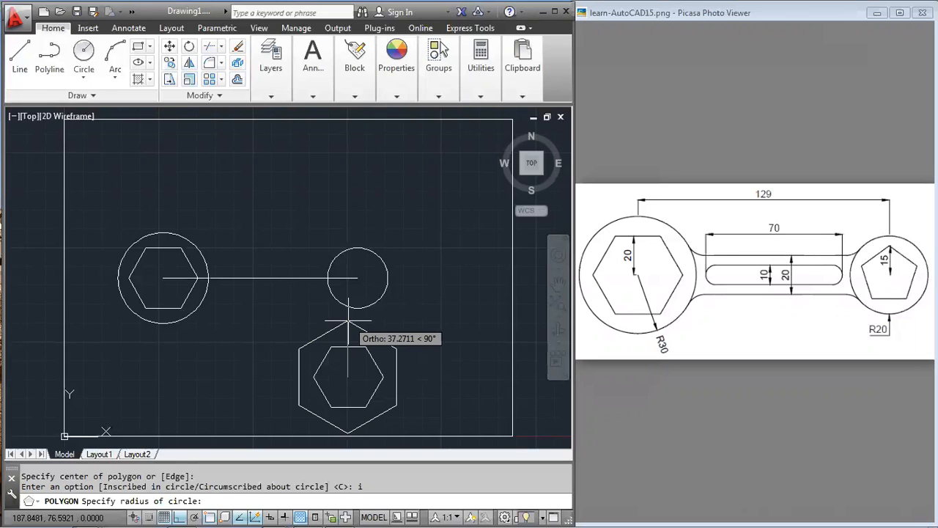
text(20)
key(Return)
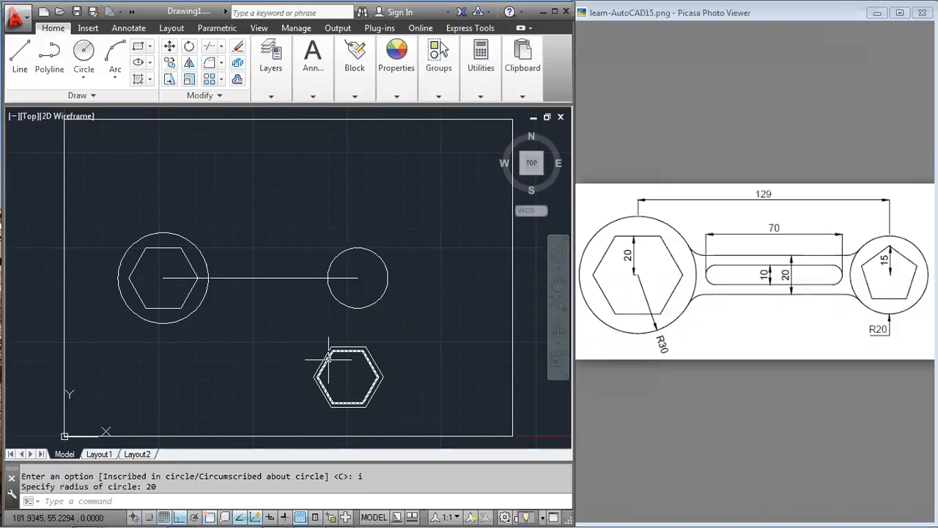
Draw a diagonal line across the inner lower hexagon, from its upper-left corner to its lower-right corner, with Ortho off
scroll(342, 353, up, 6)
scroll(310, 335, down, 6)
scroll(315, 332, down, 3)
scroll(315, 332, down, 3)
scroll(315, 332, up, 4)
scroll(316, 331, up, 2)
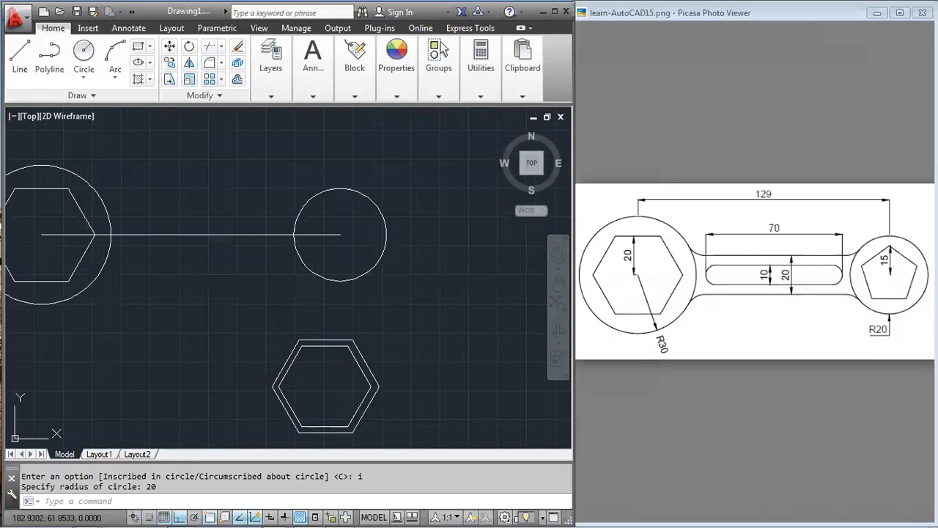
click(83, 55)
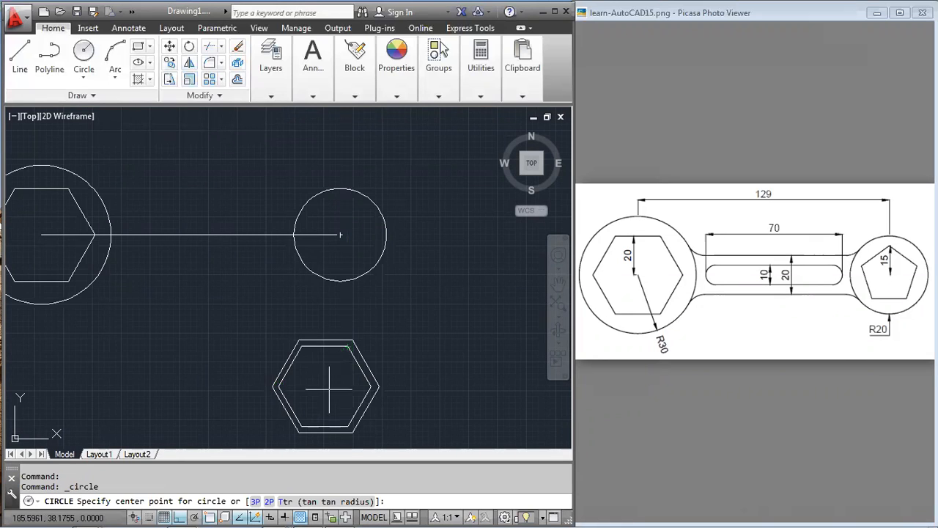
key(Escape)
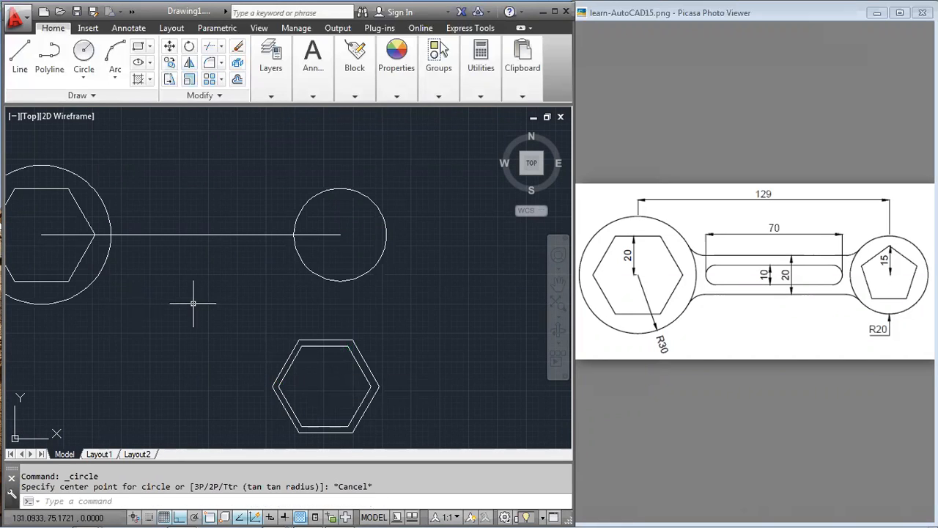
text(l)
key(Return)
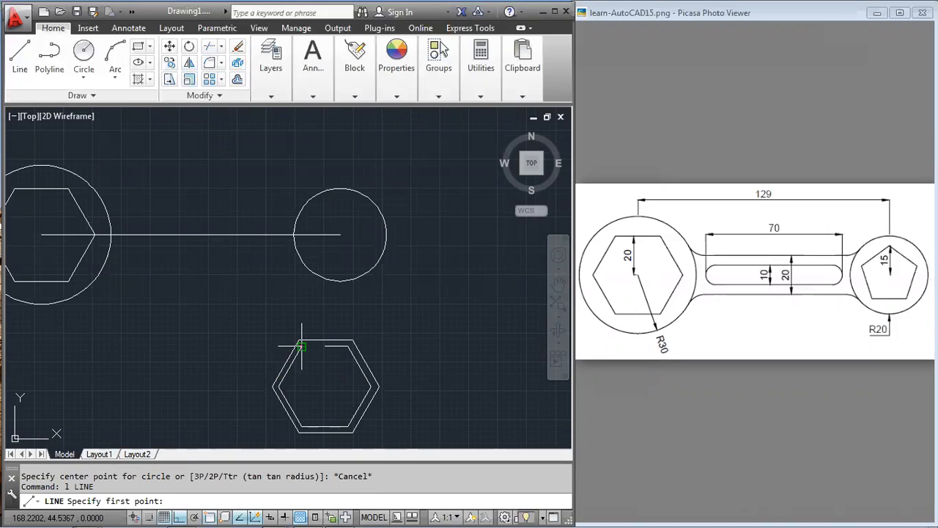
click(301, 346)
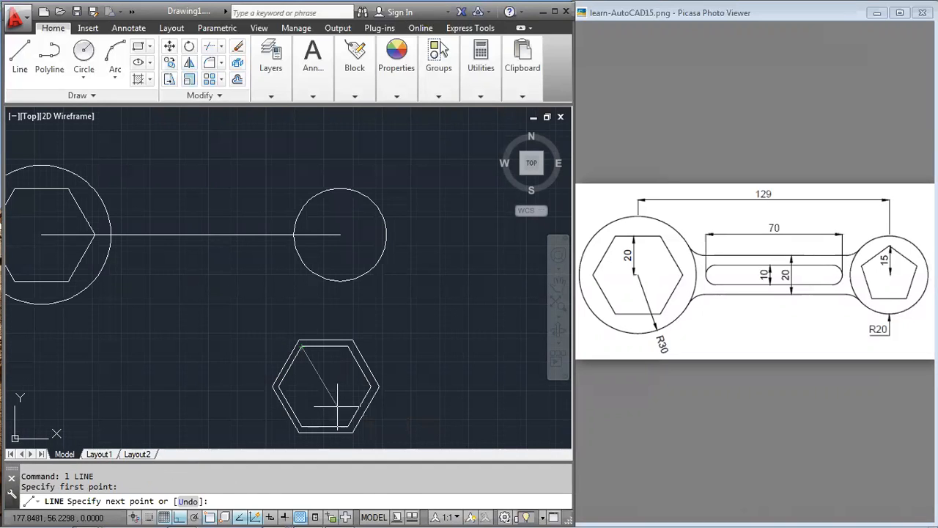
key(F8)
click(349, 424)
key(Return)
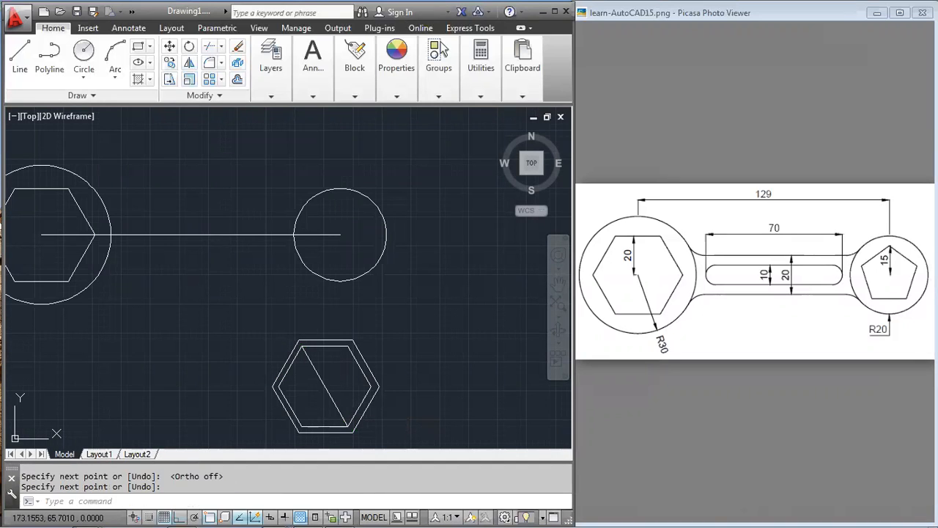
Draw a circle of radius 20 centred on the midpoint of the hexagon's diagonal line
click(84, 52)
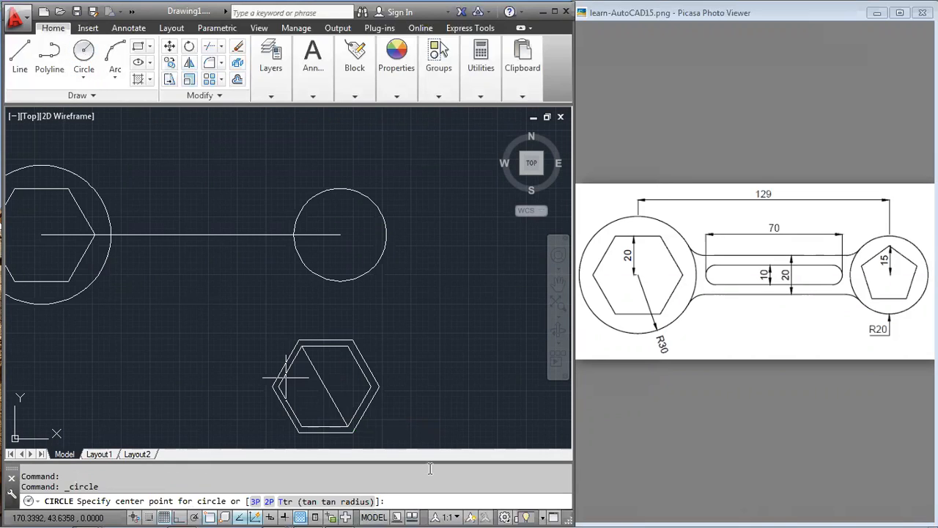
click(325, 387)
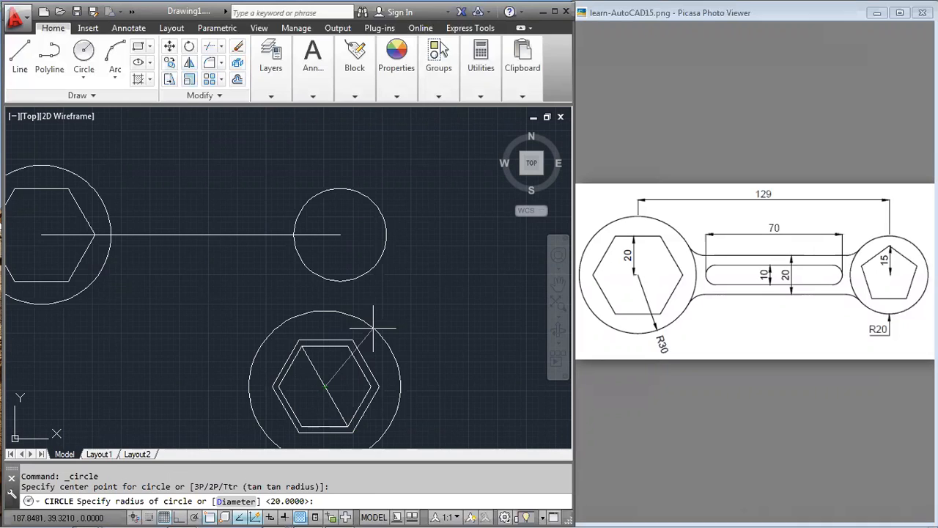
text(20)
key(Return)
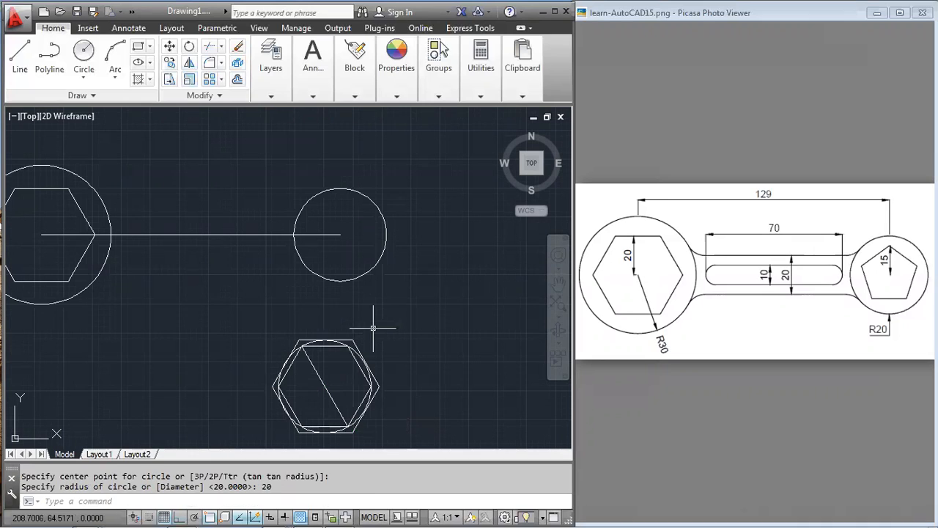
Examine closely how the radius 20 circle meets the outer hexagon's edges and the inner hexagon's corners
scroll(299, 331, up, 4)
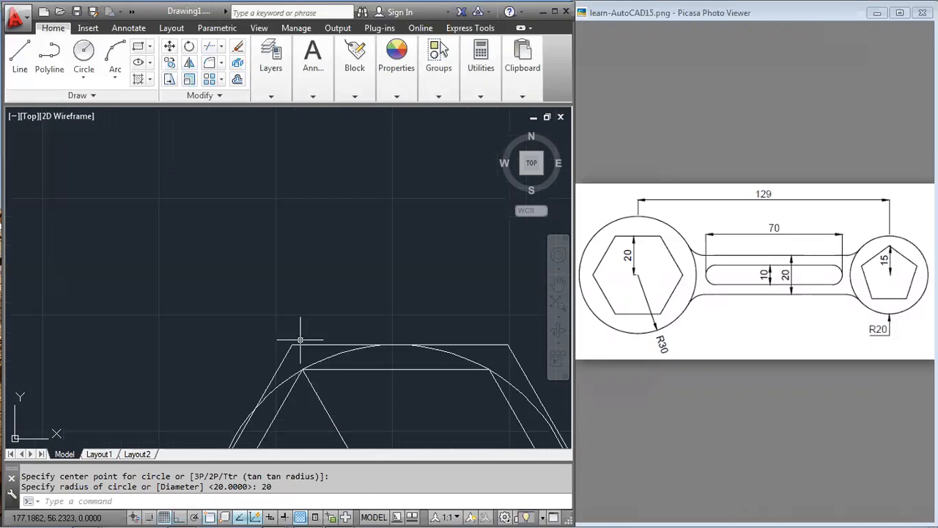
scroll(343, 352, down, 4)
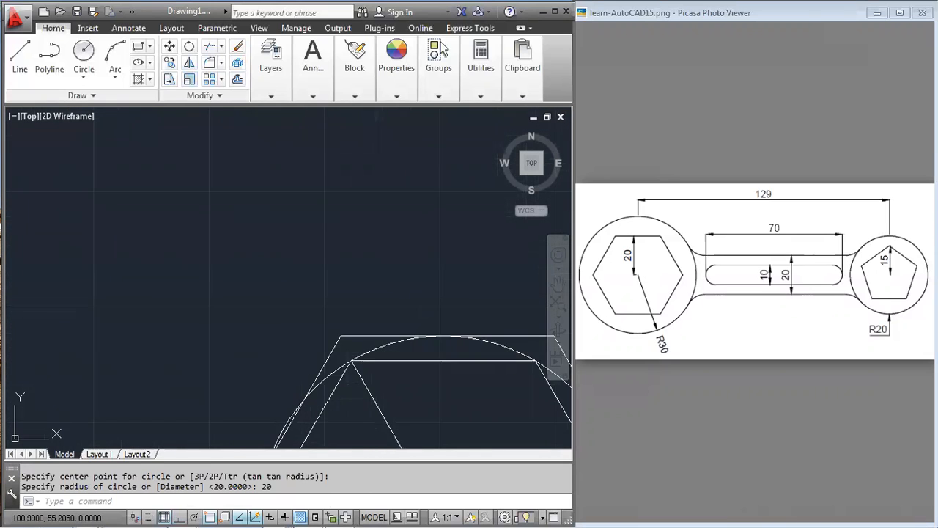
scroll(380, 374, up, 3)
scroll(208, 308, down, 3)
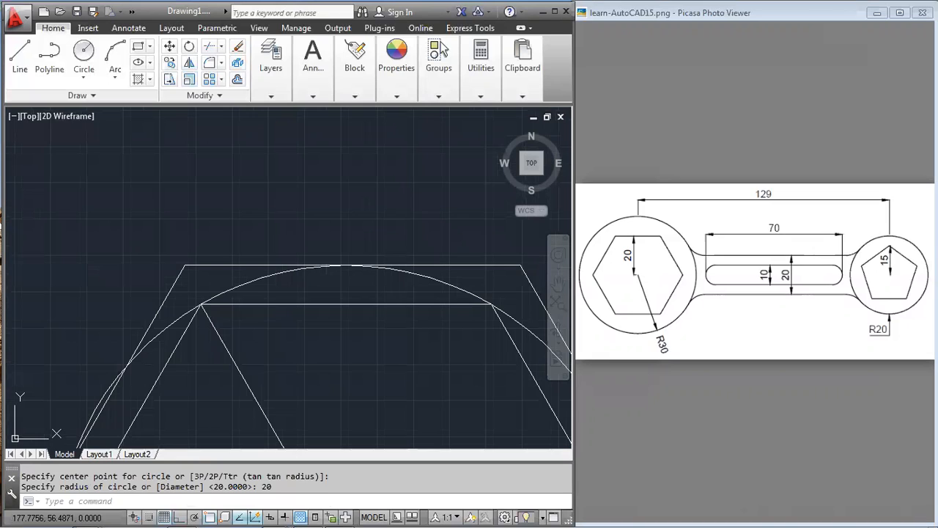
scroll(288, 290, up, 4)
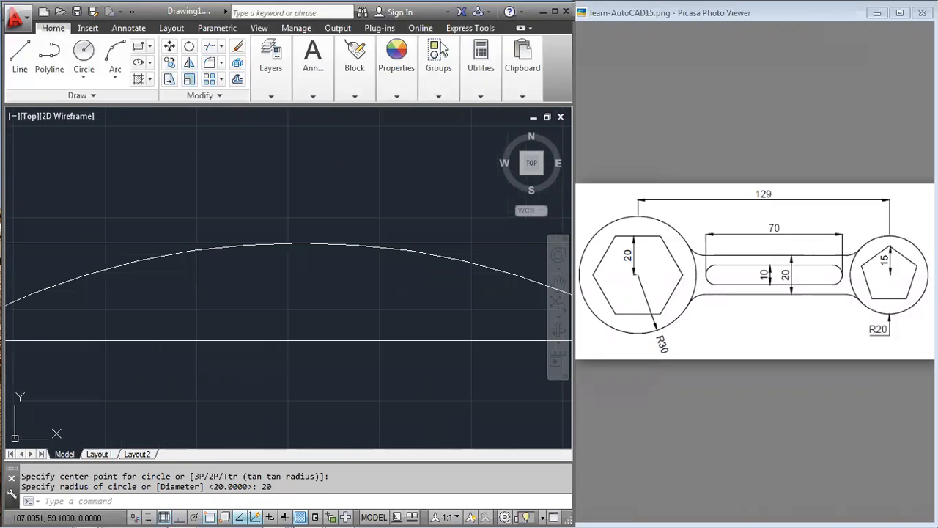
scroll(328, 259, down, 4)
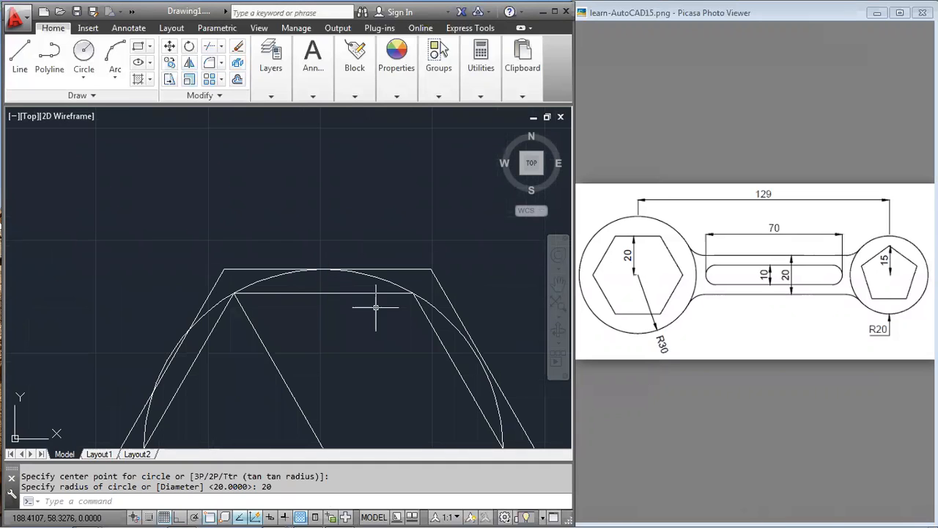
scroll(372, 310, down, 5)
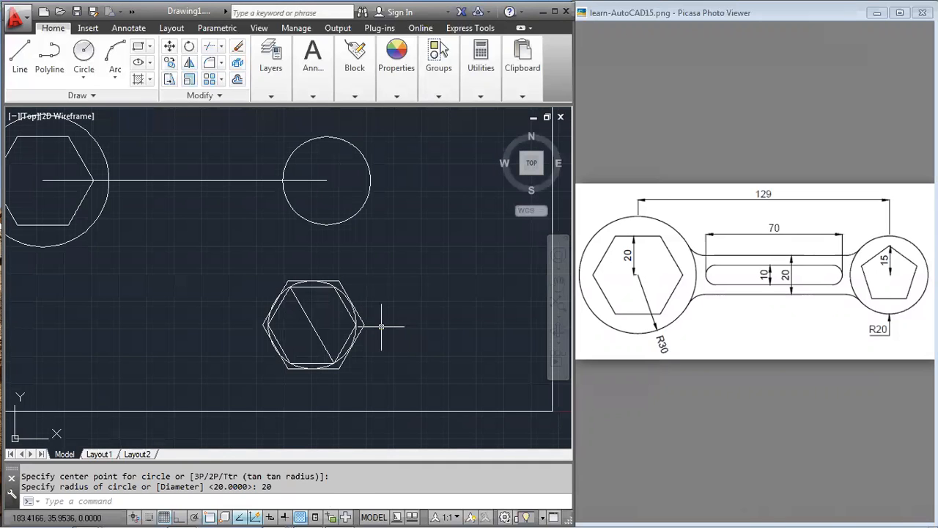
Erase the two lower demonstration hexagons together with their diagonal line and circle
text(e)
key(Return)
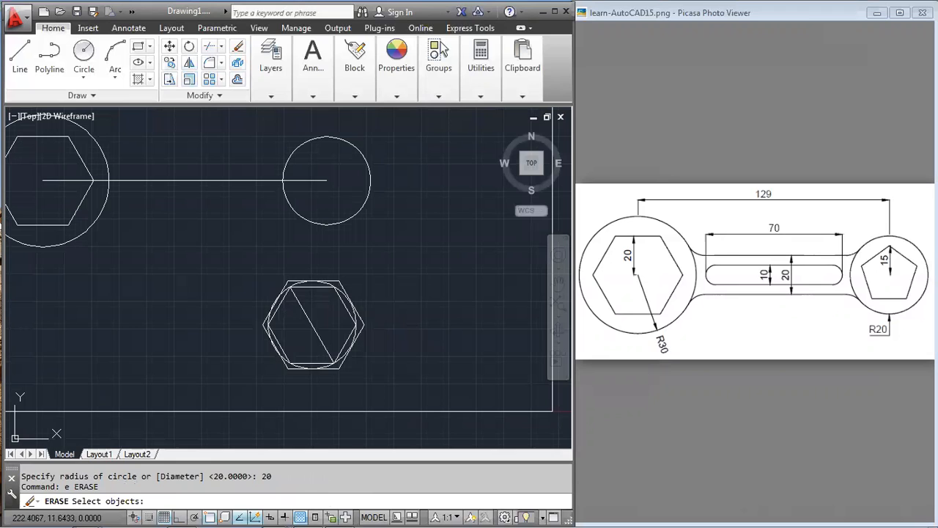
click(392, 387)
click(250, 273)
key(Return)
Draw a 5-sided polygon at the small circle's centre, inscribed in a circle of radius 15, with one vertex pointing straight up
scroll(430, 345, down, 2)
scroll(356, 219, up, 4)
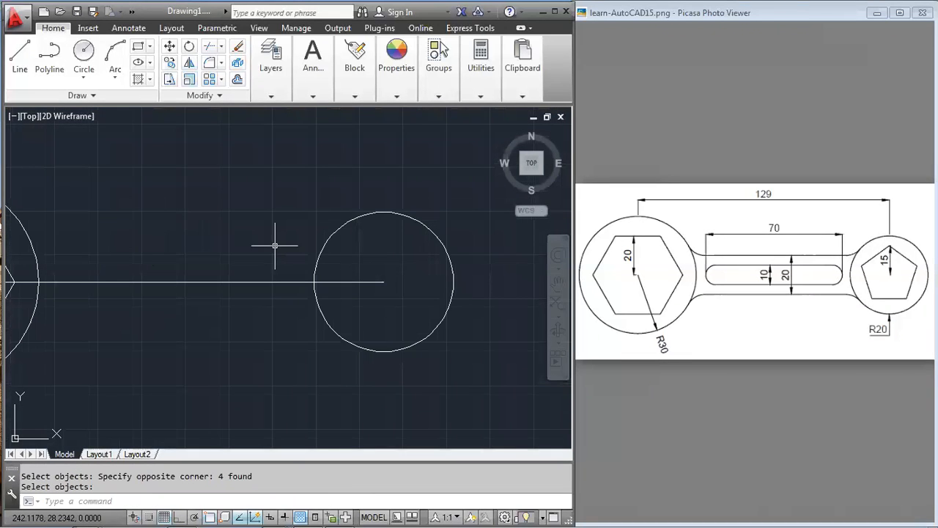
text(pol)
key(Return)
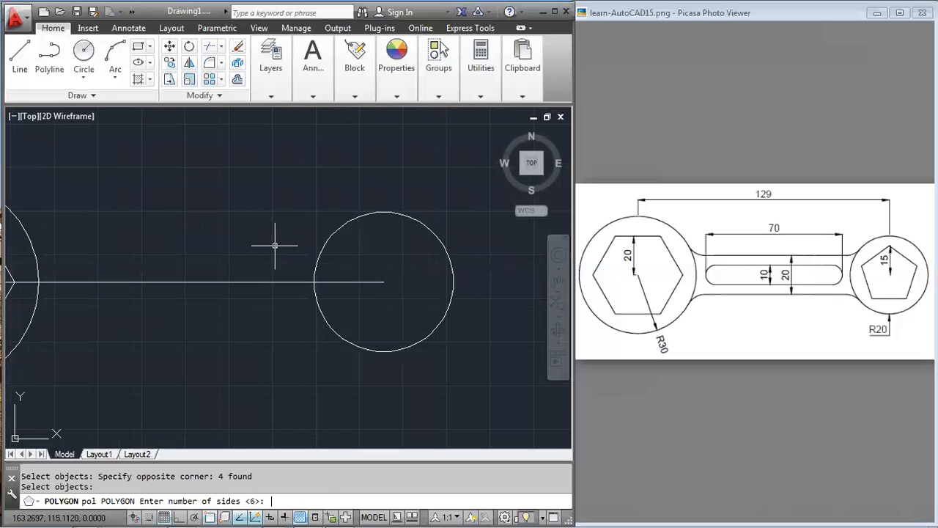
text(5)
key(Return)
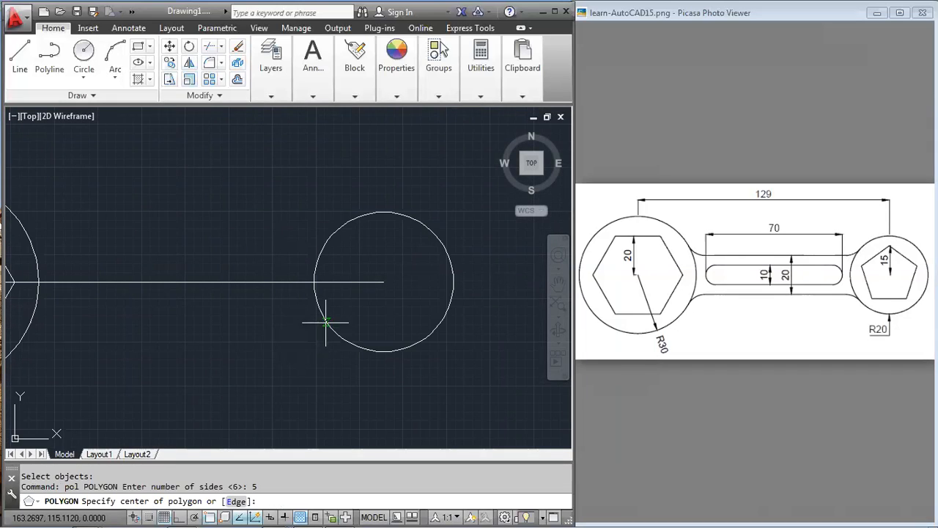
click(353, 282)
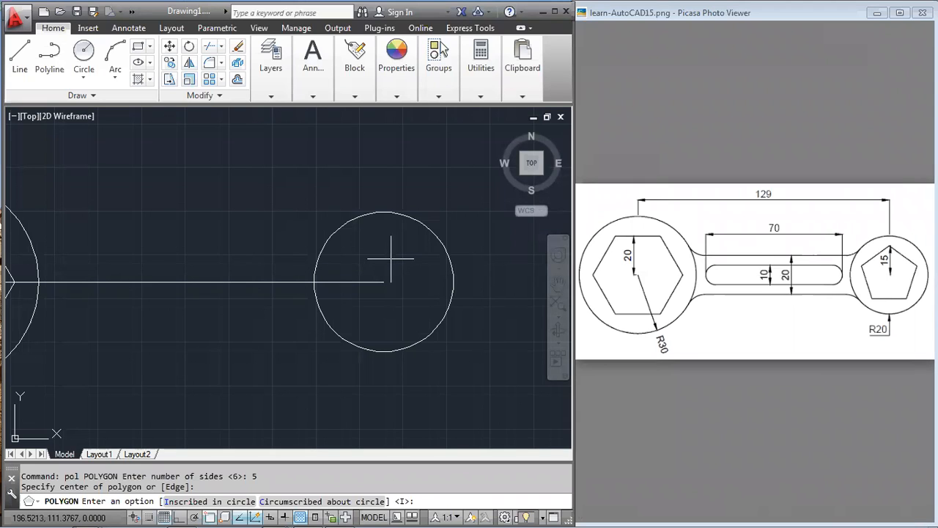
text(i)
key(Return)
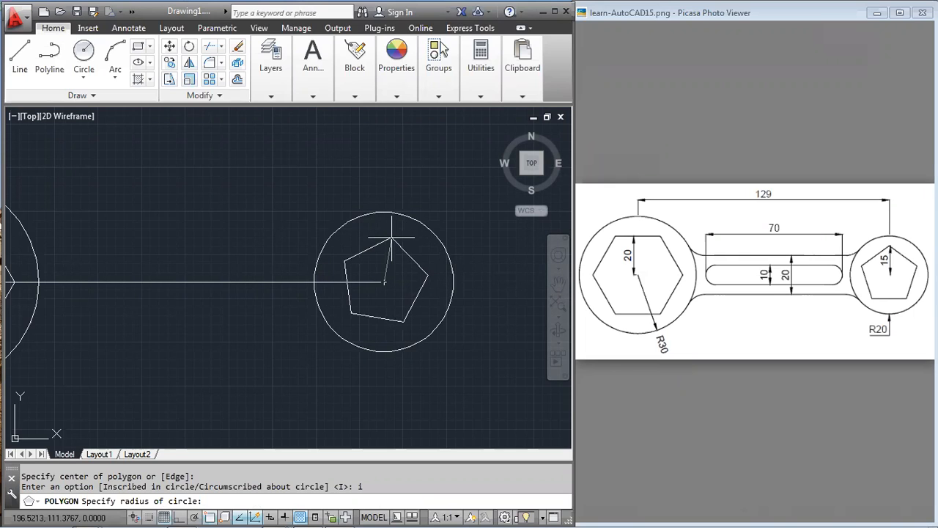
key(F8)
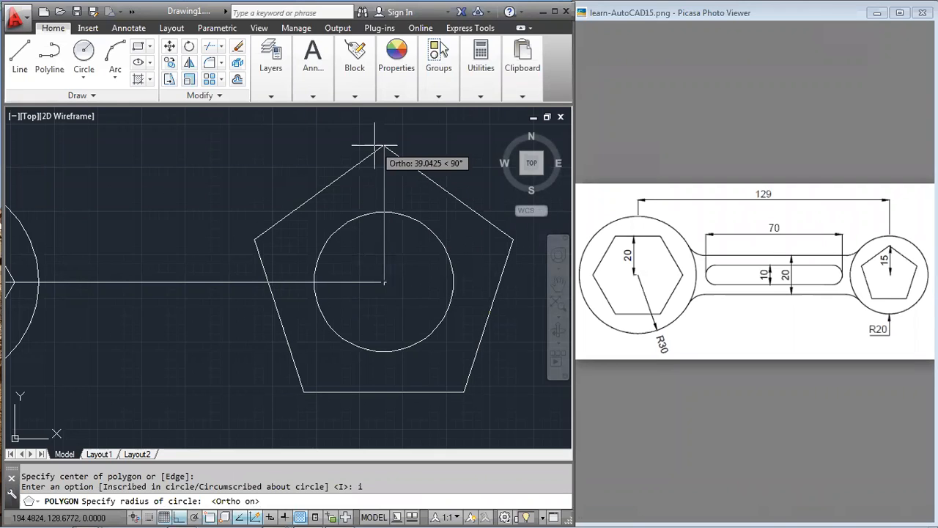
text(15)
key(Return)
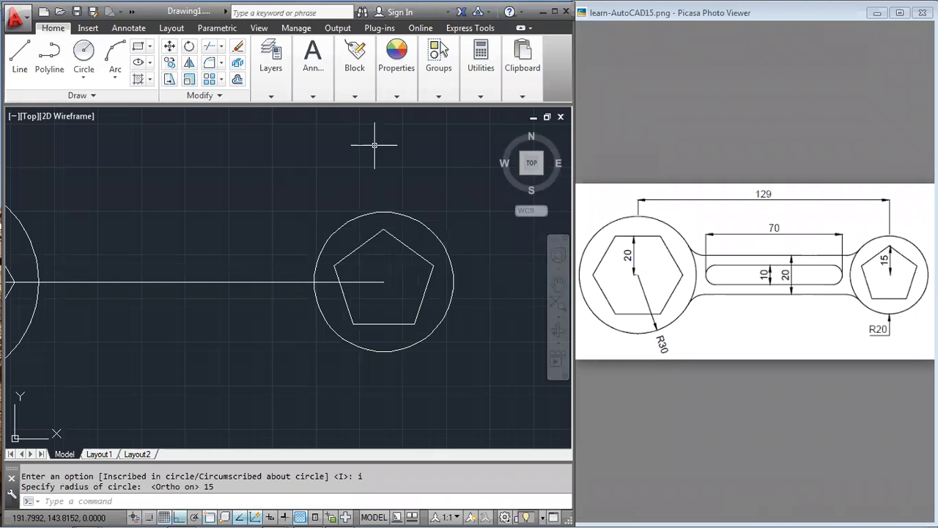
Offset the centre line between the two circles by 5, once above and once below
scroll(416, 272, down, 5)
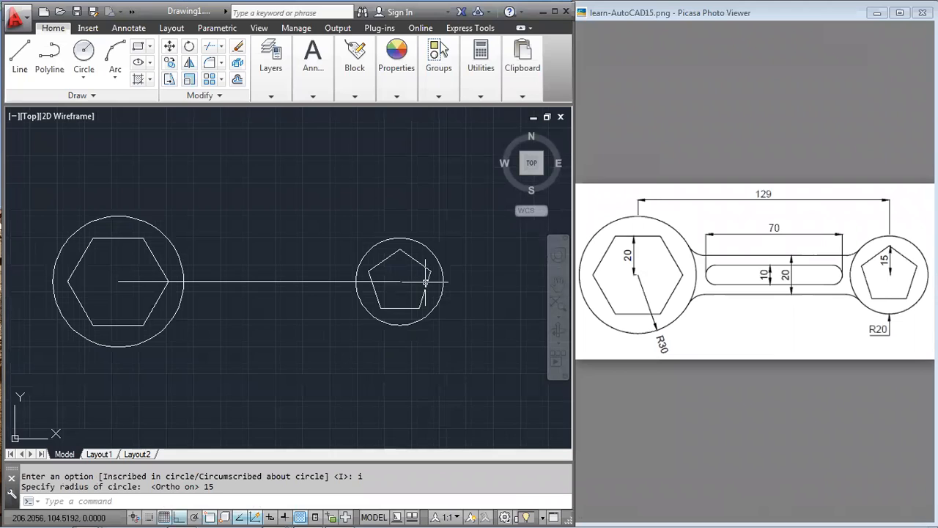
scroll(414, 269, up, 4)
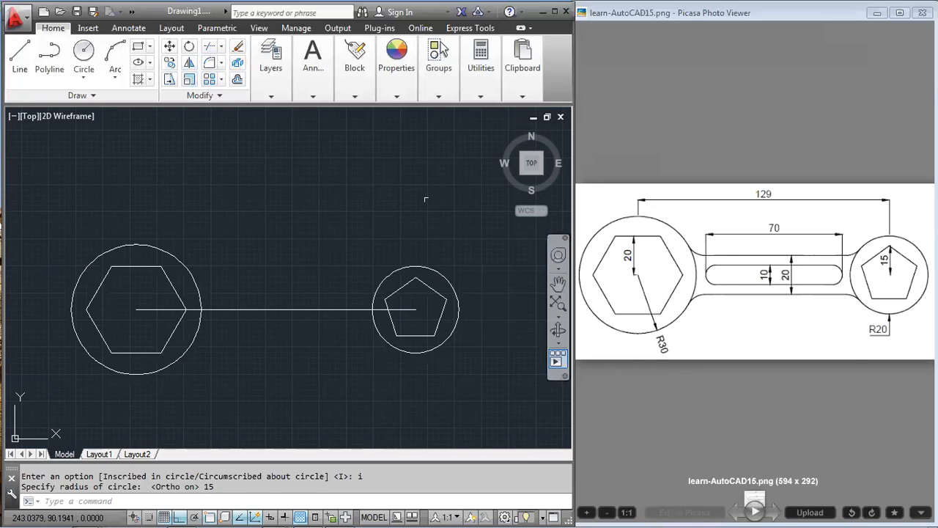
text(o)
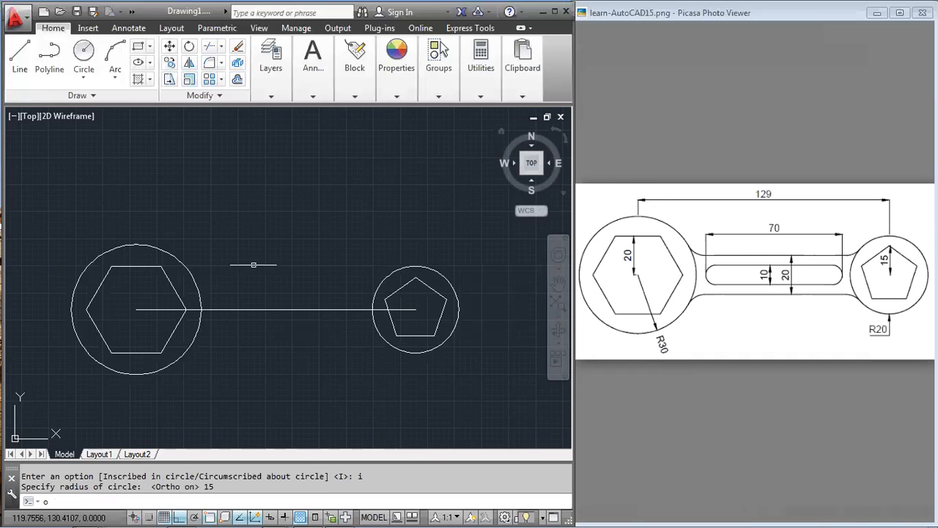
key(Return)
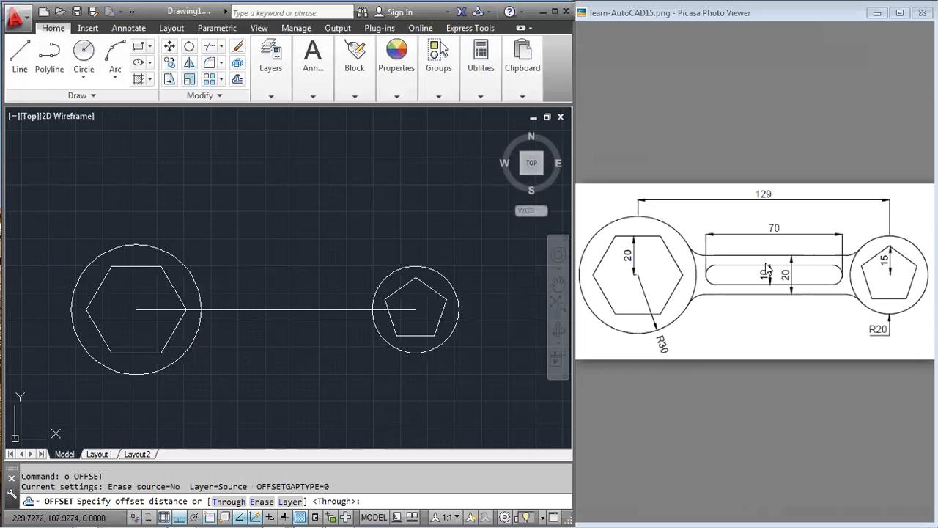
key(Return)
text(5)
key(Return)
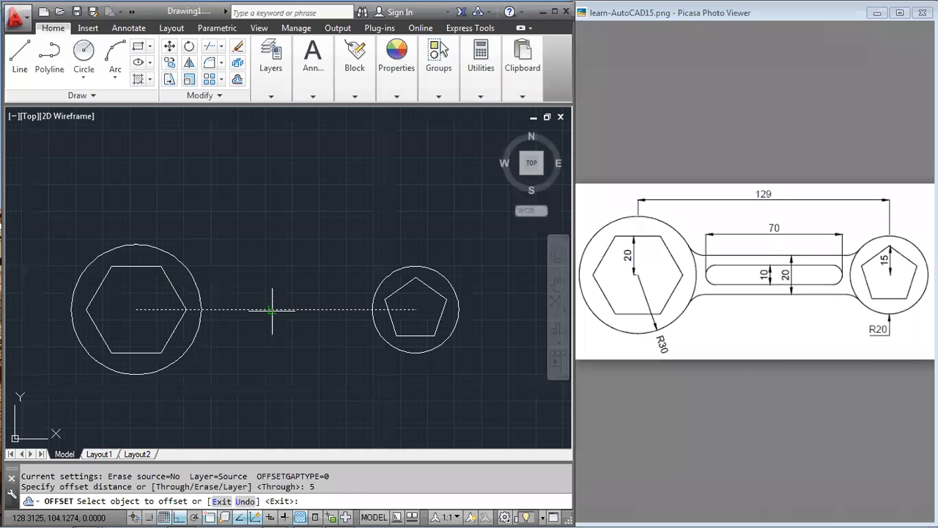
click(272, 310)
click(272, 289)
click(268, 309)
click(261, 335)
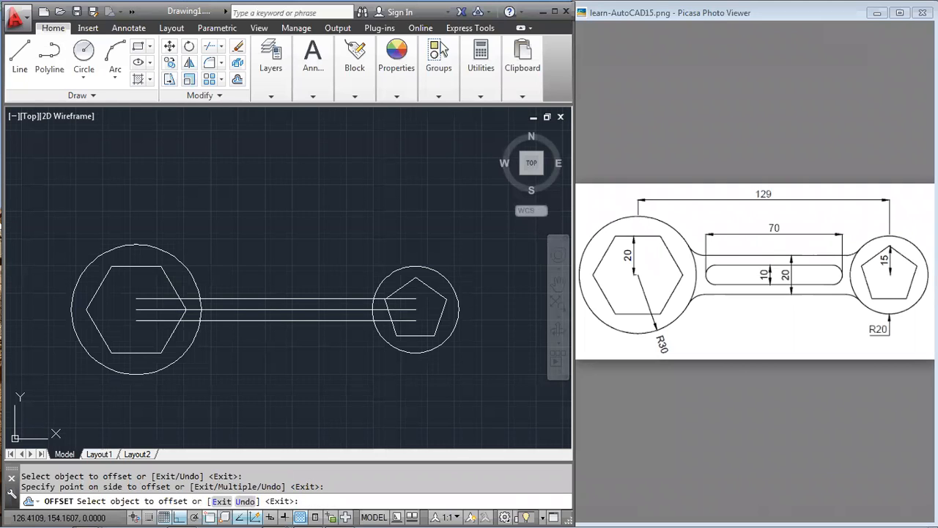
Offset the centre line by 15, once above and once below
key(Return)
key(Return)
text(15)
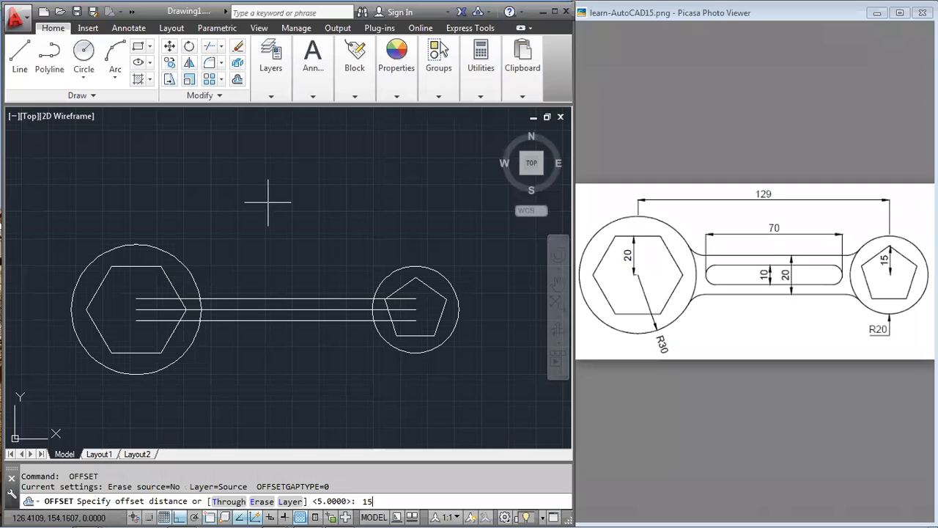
key(Return)
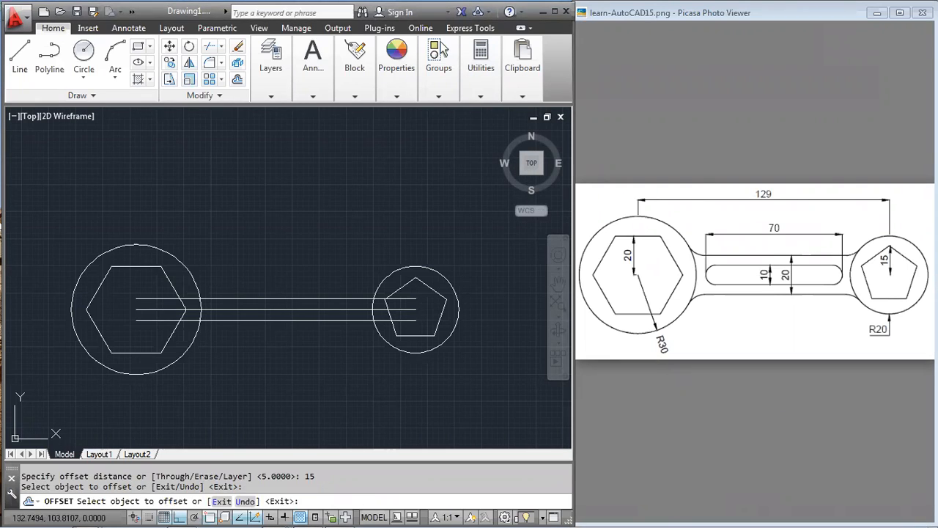
click(281, 314)
click(282, 270)
click(276, 319)
click(269, 351)
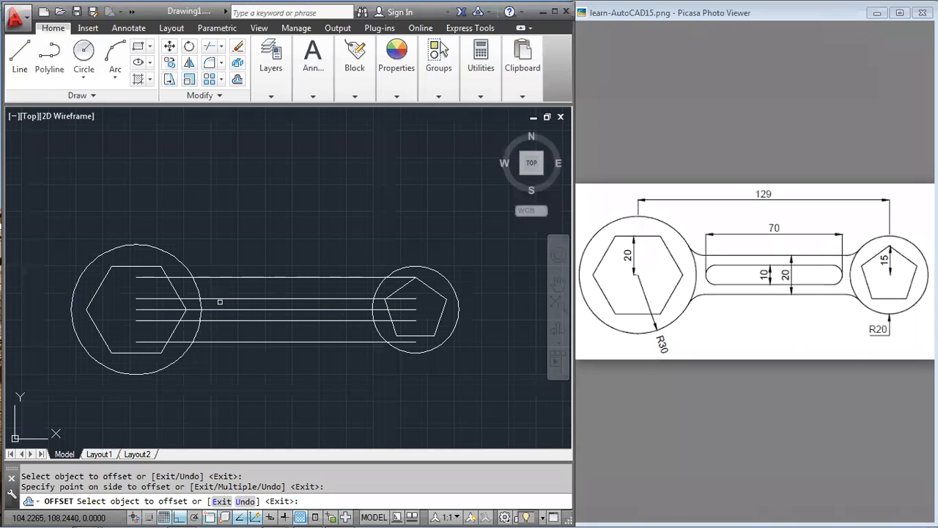
key(Escape)
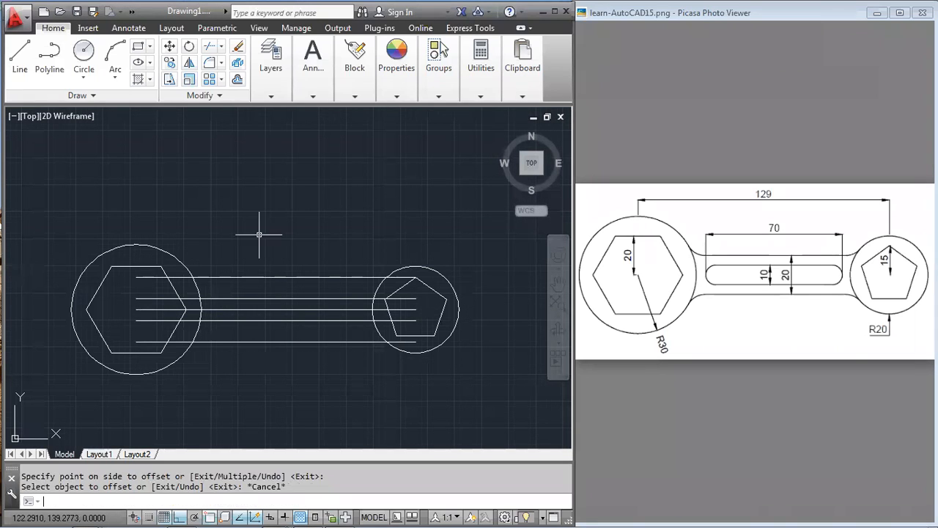
Erase the outermost upper and lower offset lines of the handle
text(e)
key(Return)
click(247, 277)
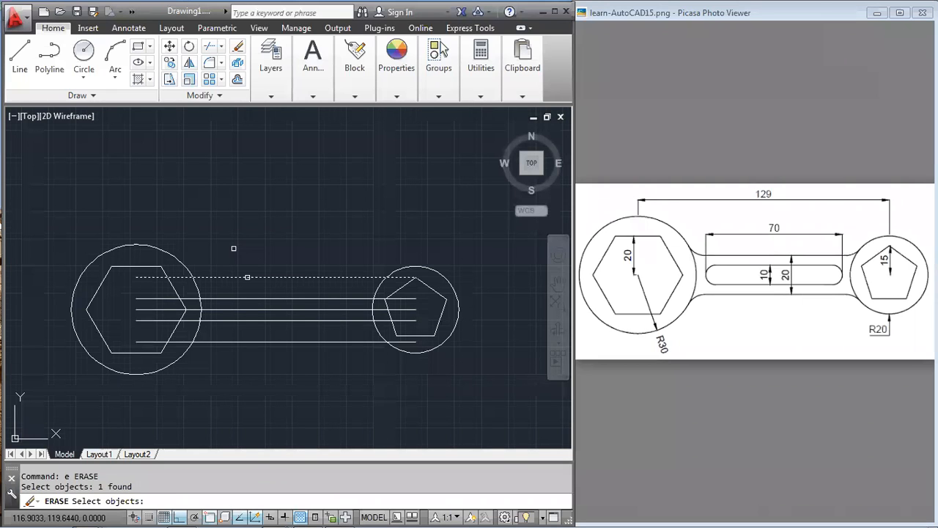
key(Return)
key(Return)
click(234, 341)
key(Return)
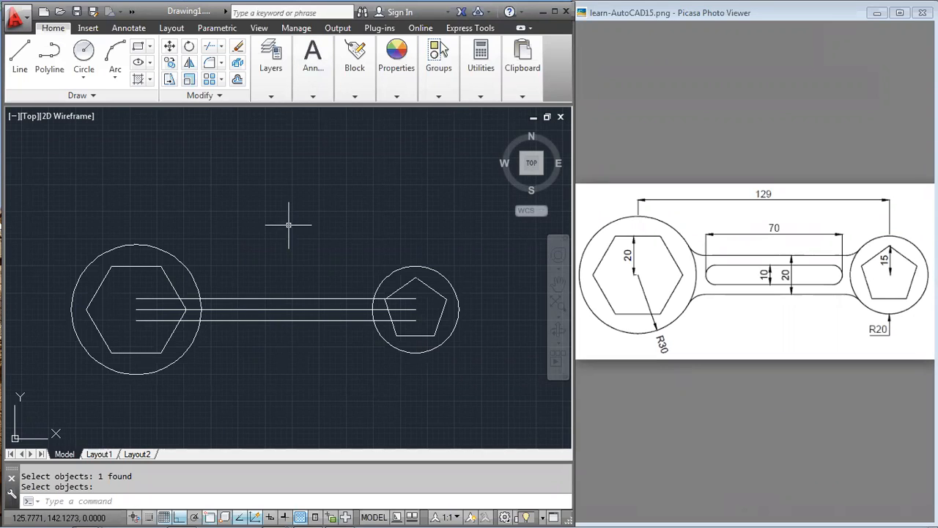
Offset the centre line between the two circles by 10, once above and once below
text(o)
key(Return)
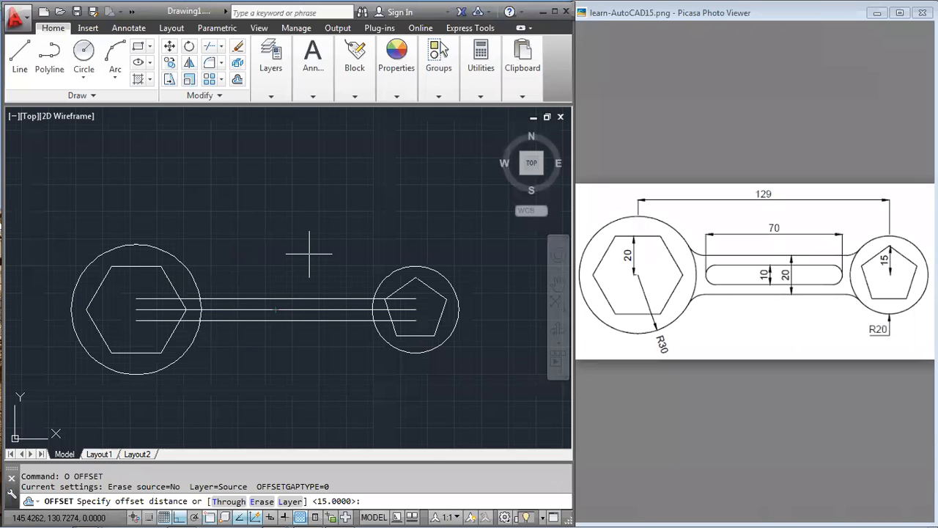
text(10)
key(Return)
click(275, 309)
click(273, 283)
click(272, 320)
click(268, 327)
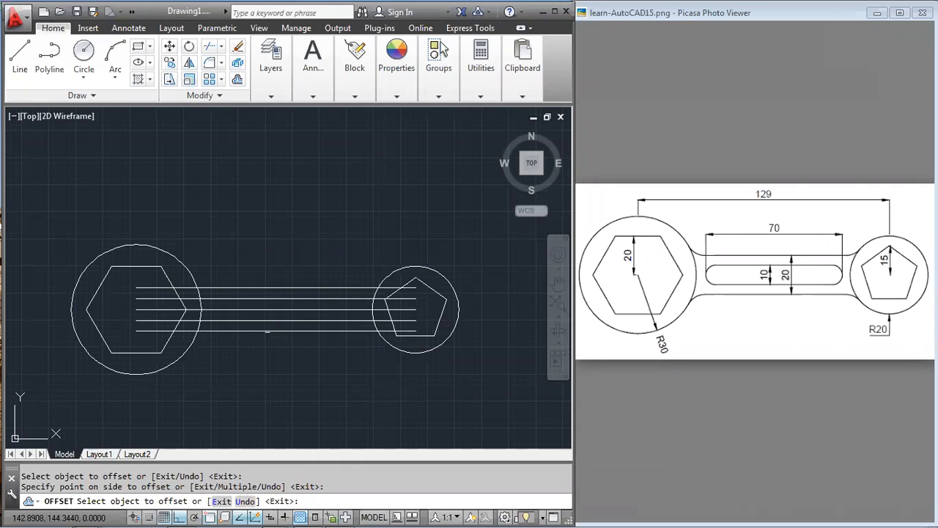
key(Return)
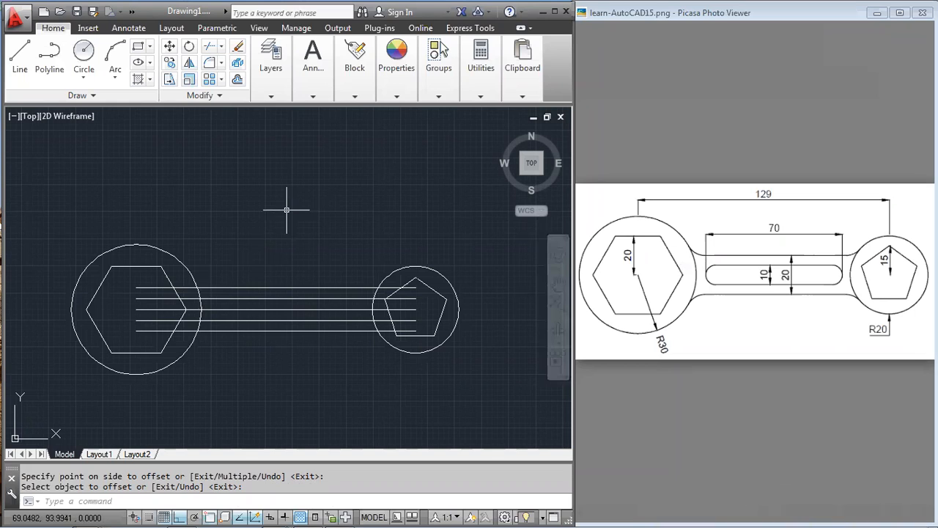
text(f)
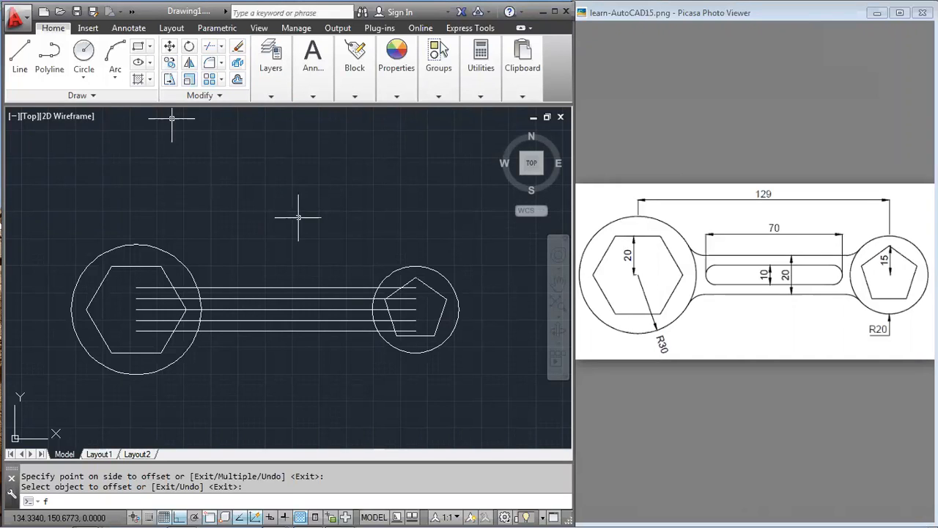
mouse_move(351, 511)
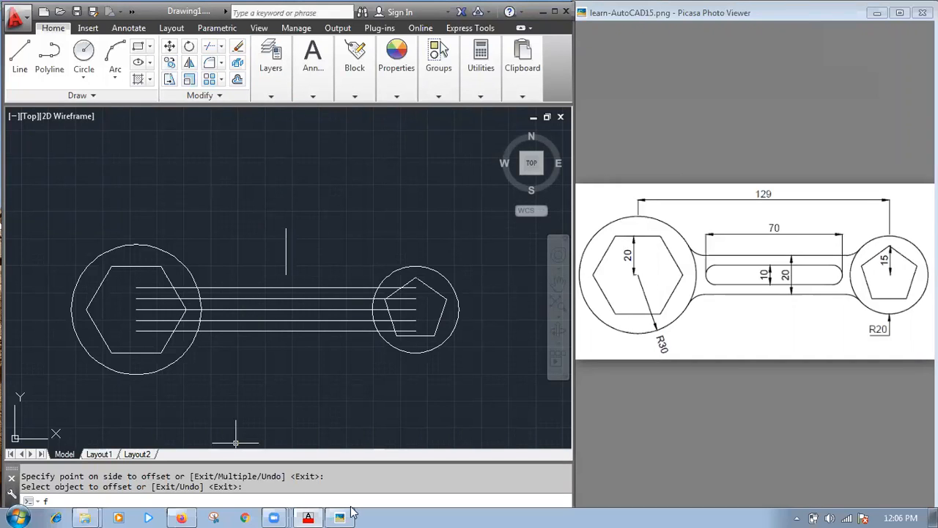
click(314, 514)
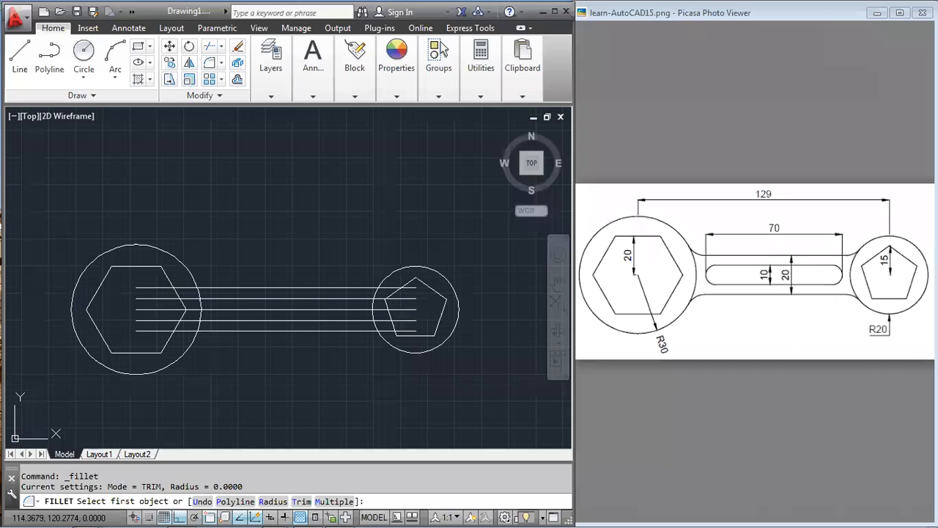
click(251, 288)
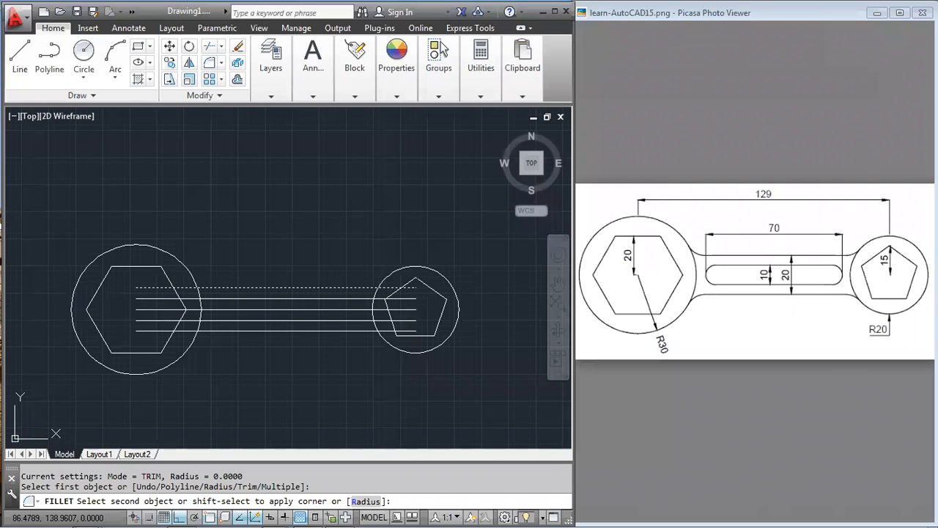
text(r)
key(Return)
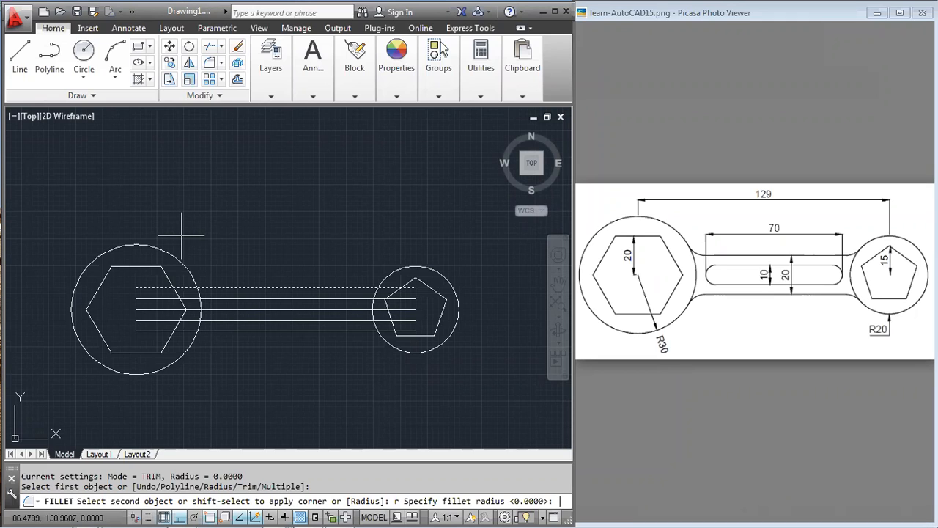
text(0)
key(Return)
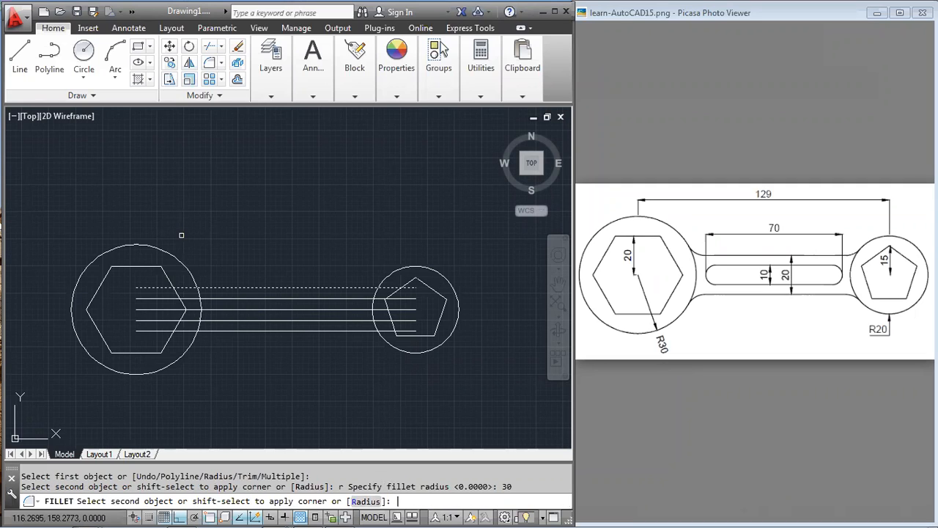
key(Escape)
Fillet the upper and lower outer handle lines to the large circle with a radius of 20
text(F)
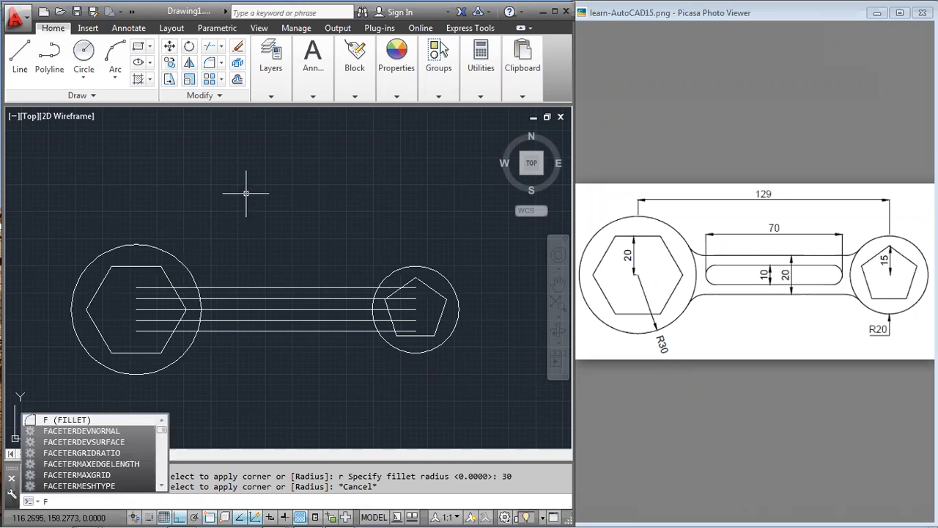
key(Return)
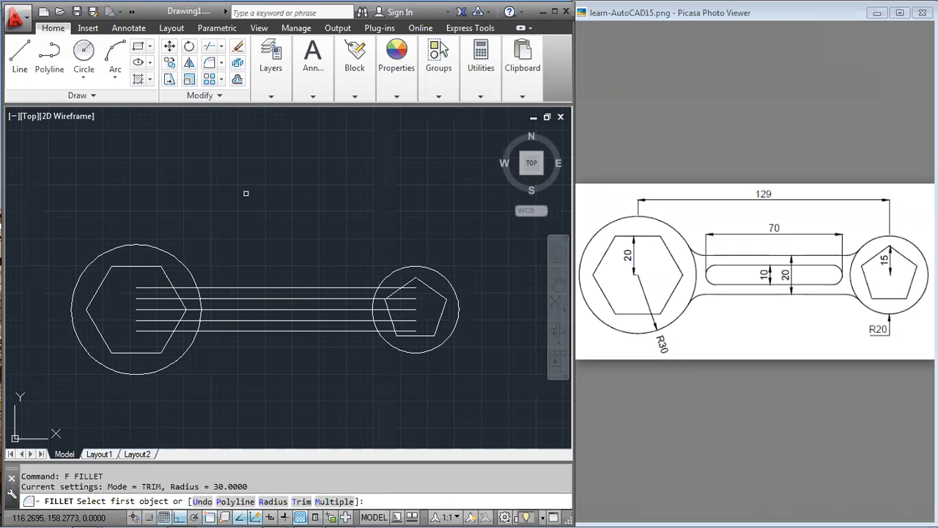
click(213, 286)
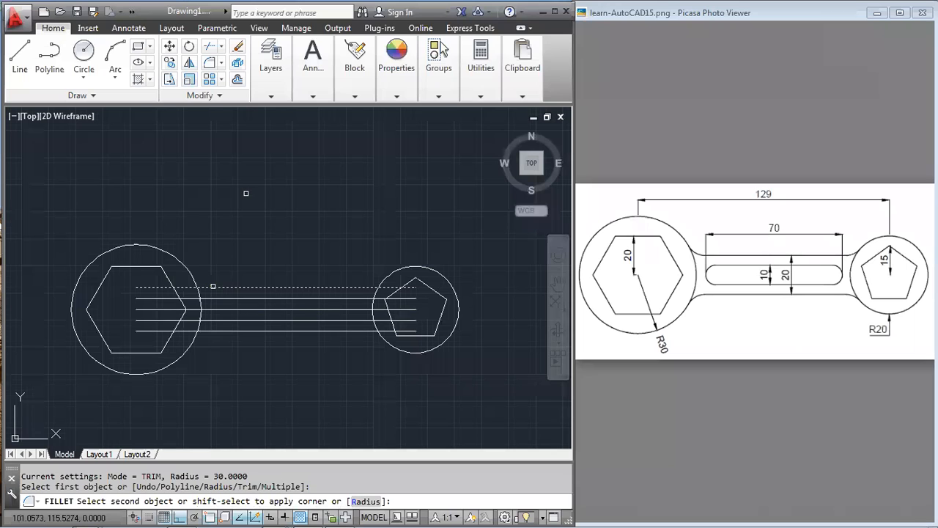
text(r)
key(Return)
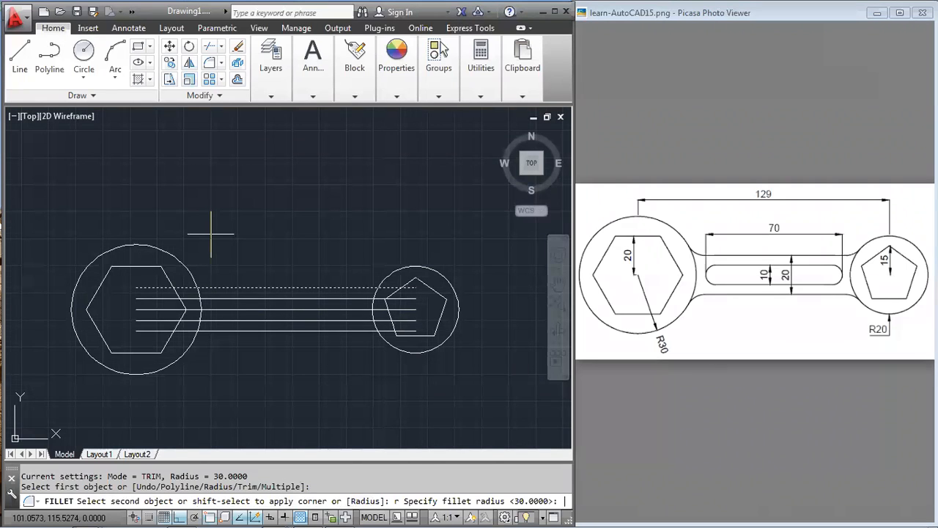
text(20)
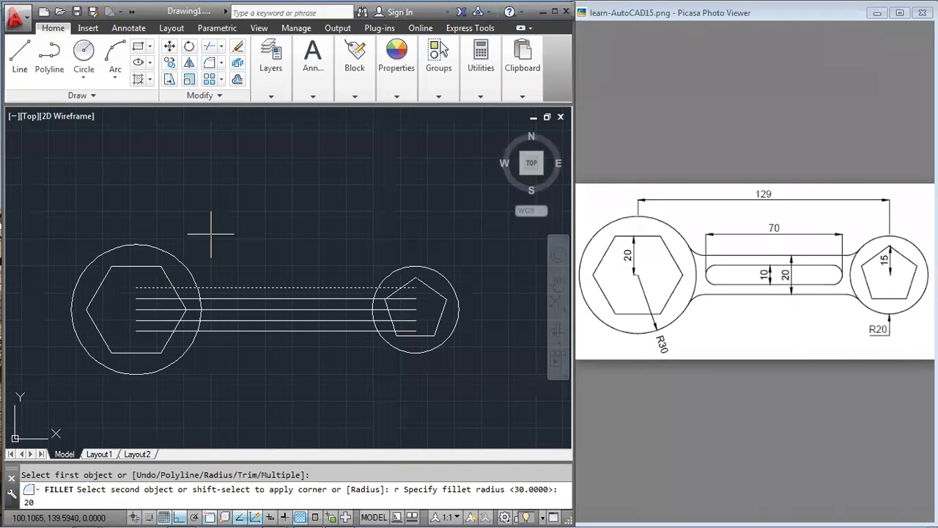
key(Return)
click(192, 275)
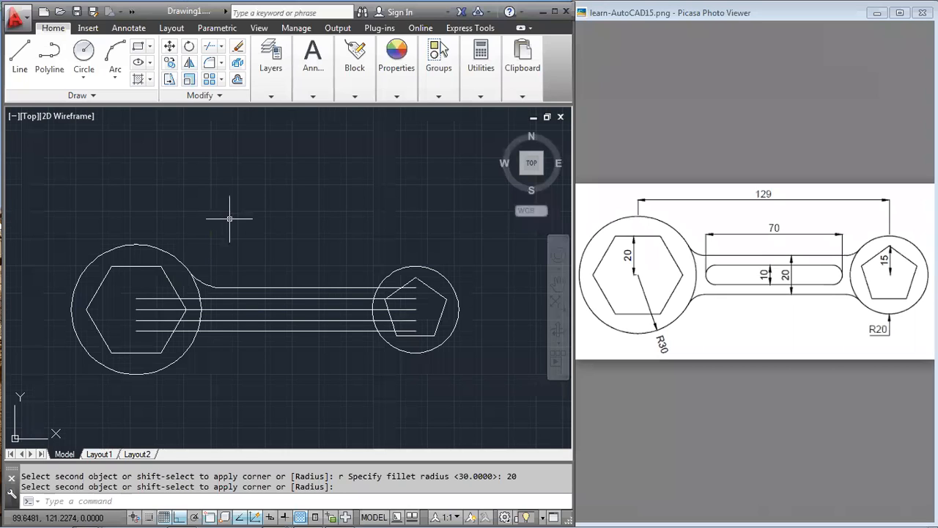
key(Return)
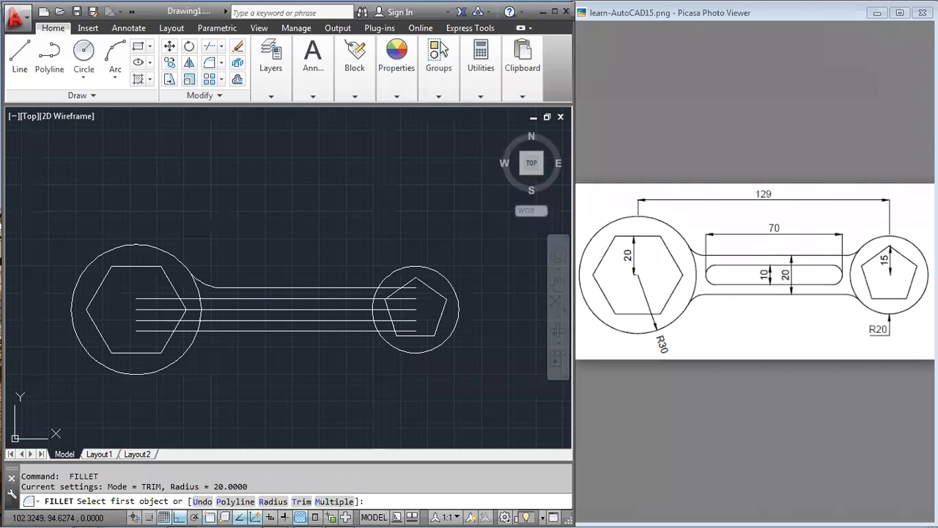
click(202, 331)
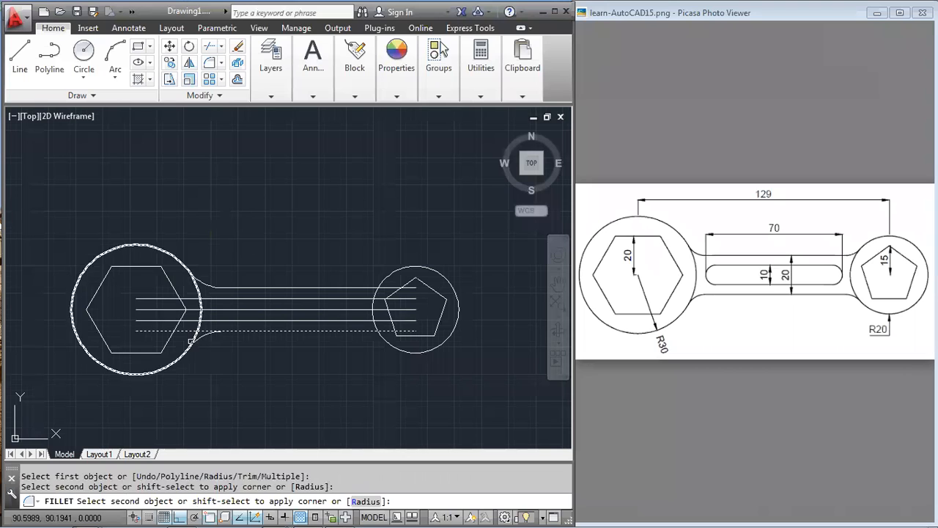
click(193, 341)
Fillet the upper and lower outer handle lines to the small circle with radius 20
key(Return)
click(384, 276)
click(361, 337)
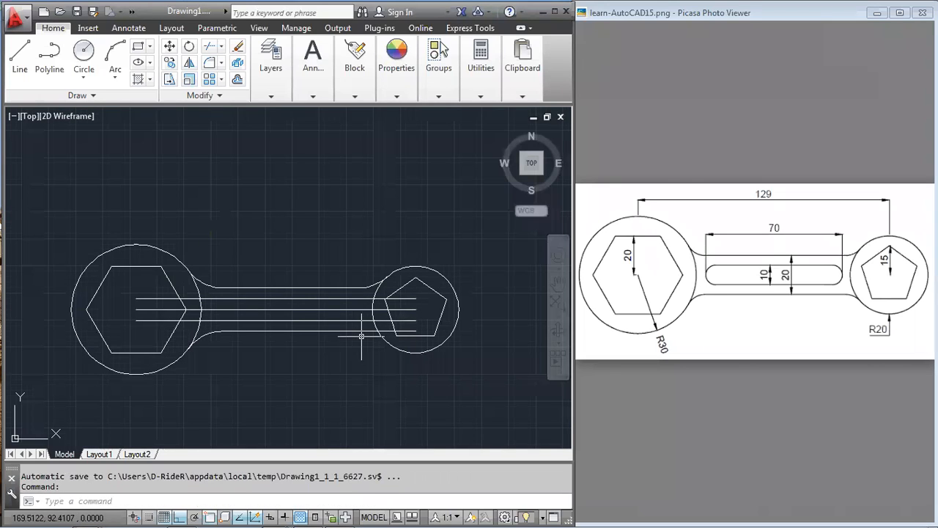
key(Return)
click(363, 331)
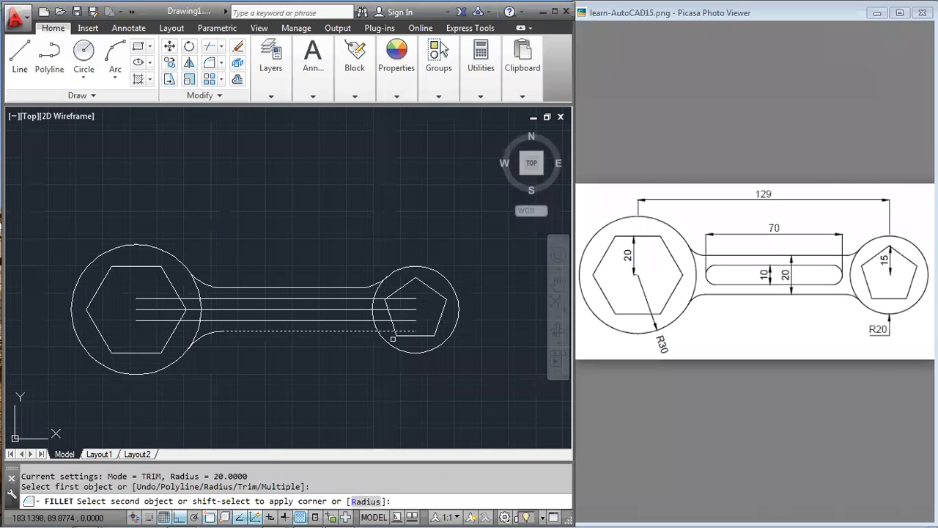
click(387, 343)
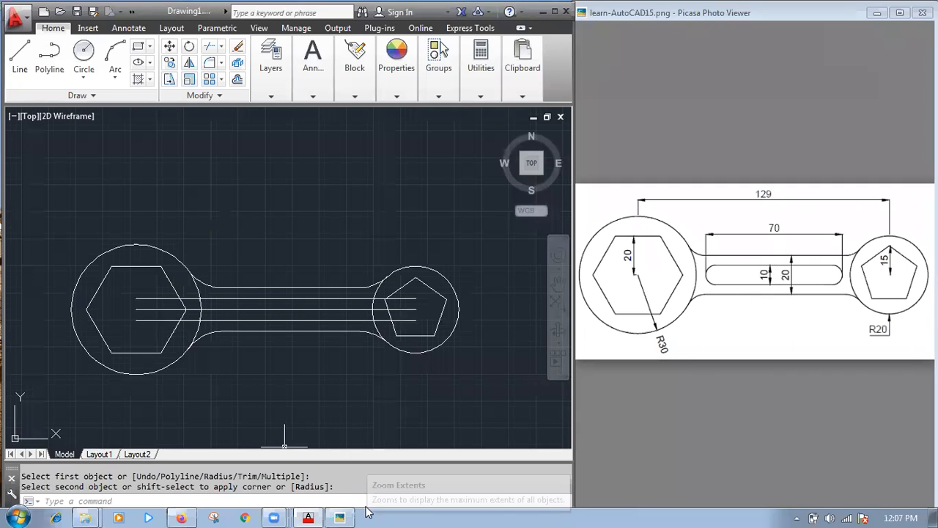
text(FI)
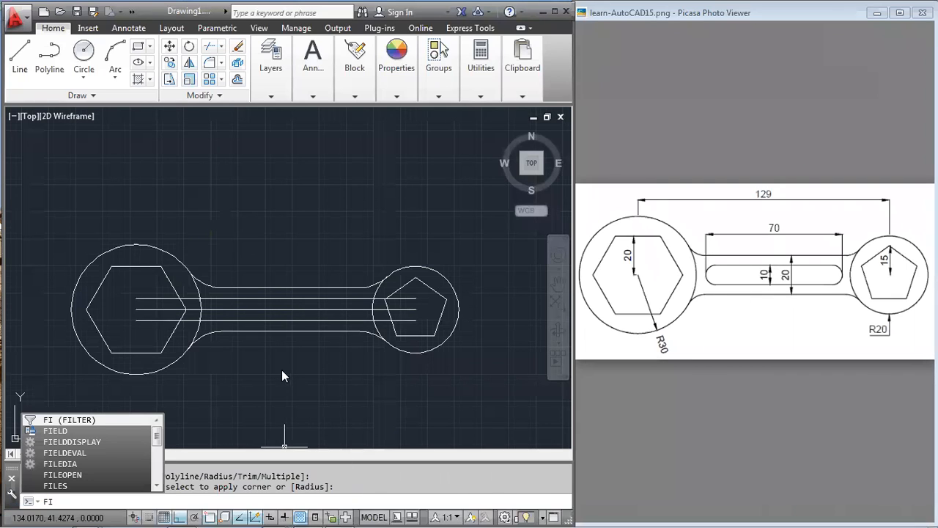
key(BackSpace)
key(Return)
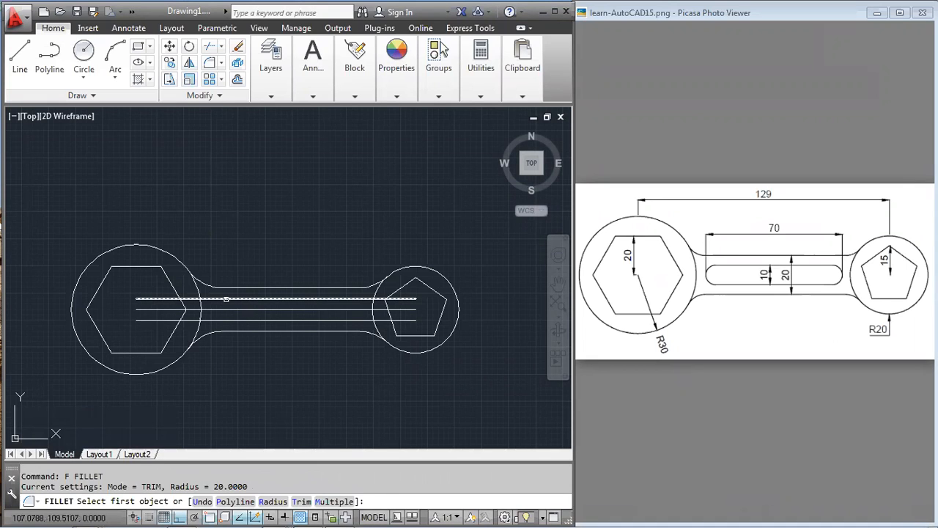
click(226, 299)
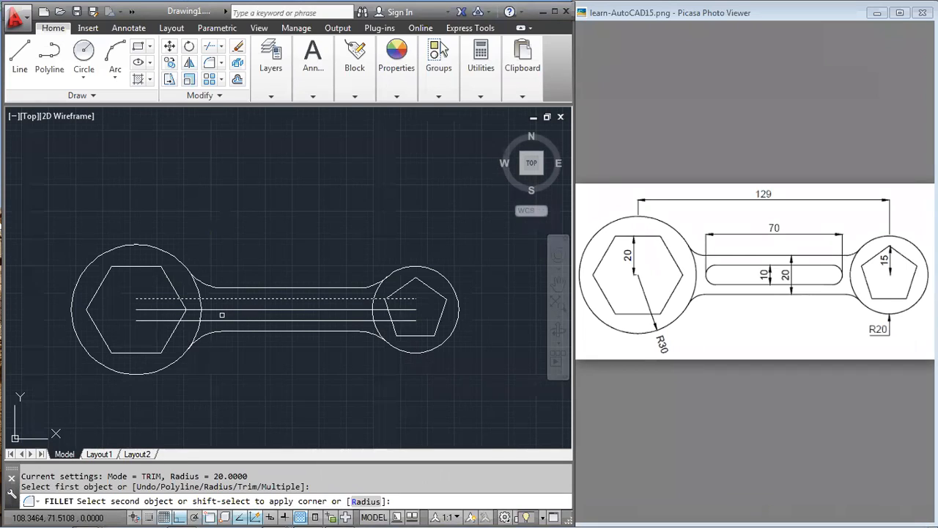
text(r)
key(Return)
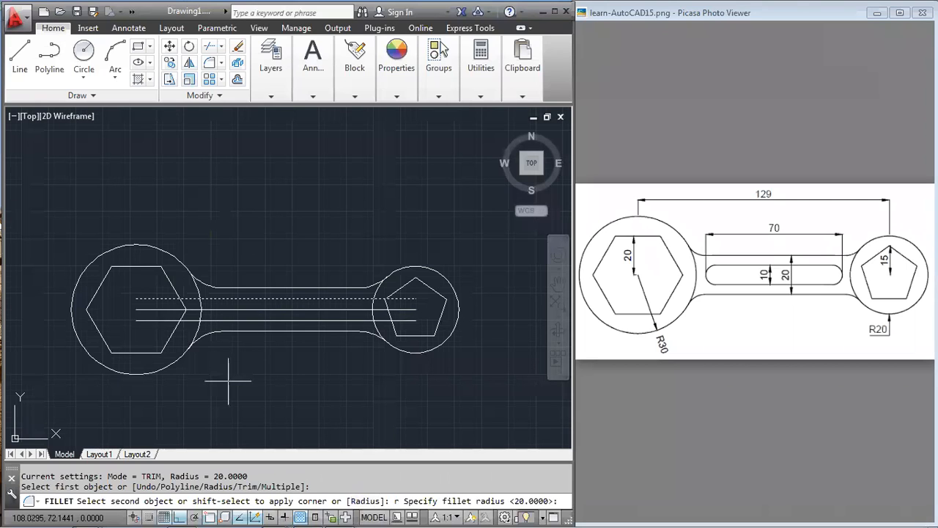
text(15)
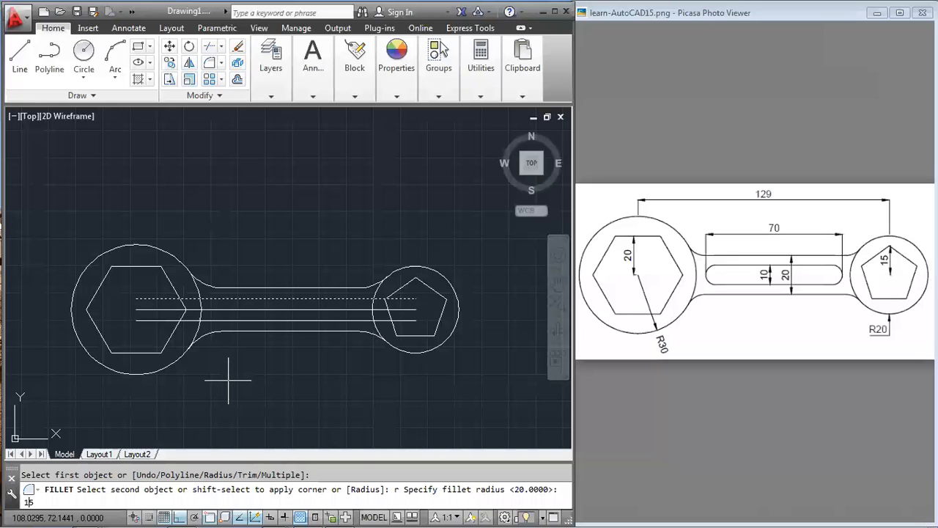
key(BackSpace)
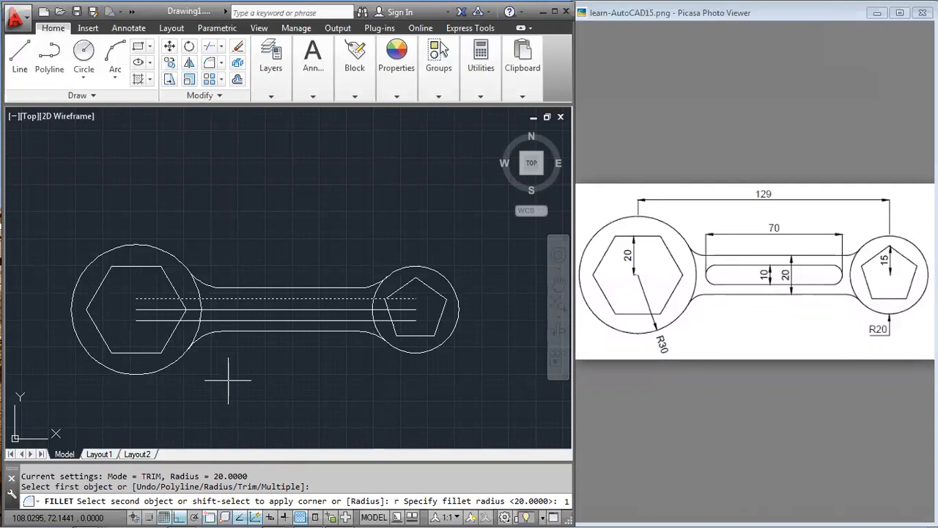
key(BackSpace)
text(5)
key(Return)
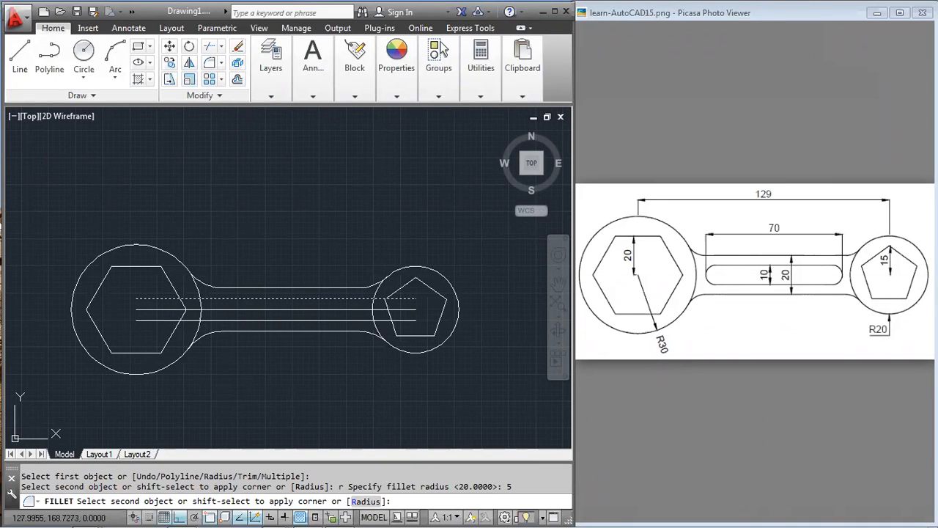
key(Escape)
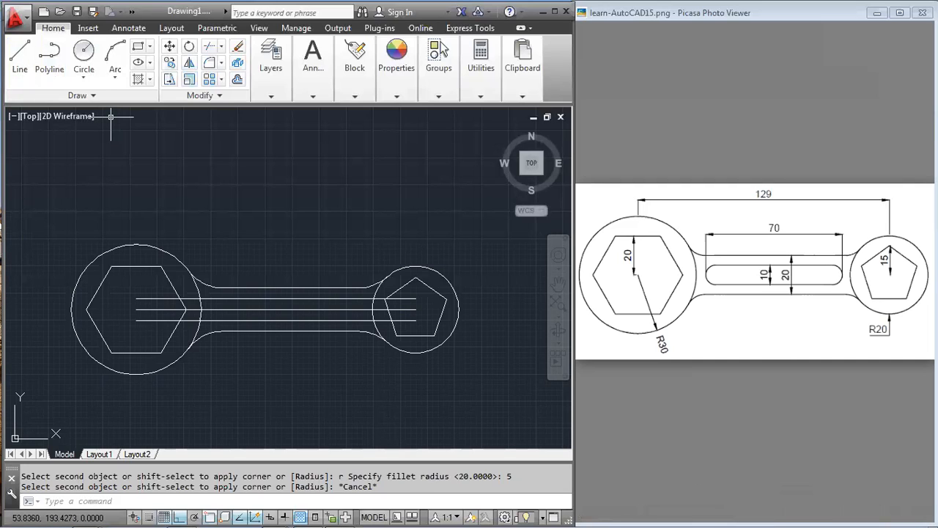
Draw a vertical line upward from each circle's inner crossing with the centre line, ending above the handle
click(20, 53)
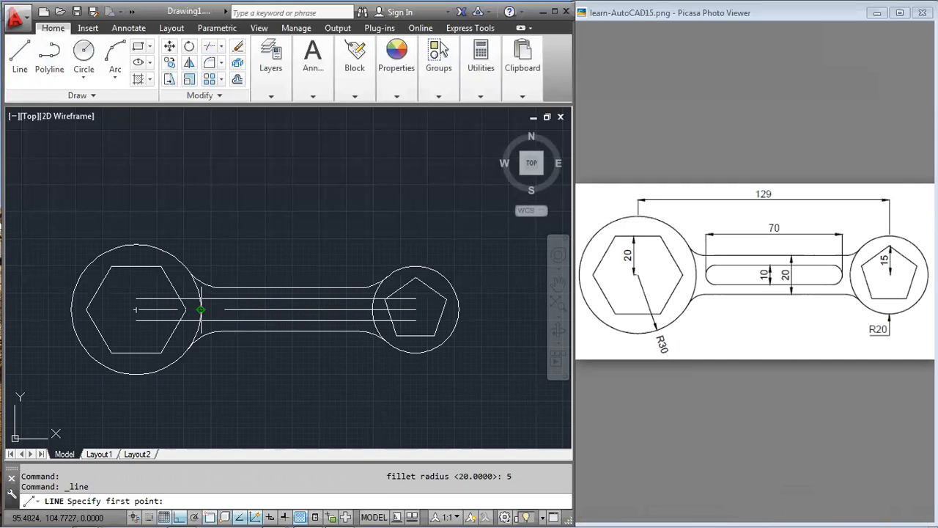
click(201, 310)
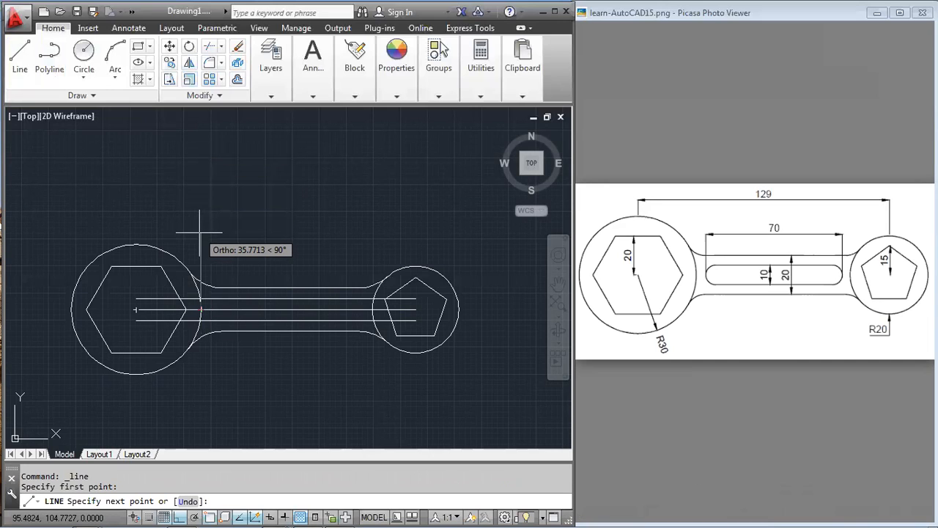
click(199, 249)
key(Return)
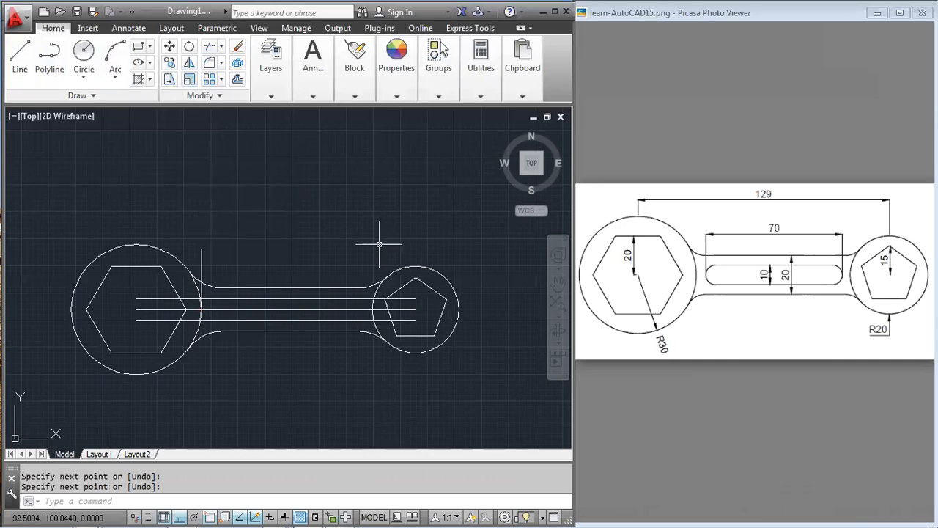
key(Return)
click(416, 309)
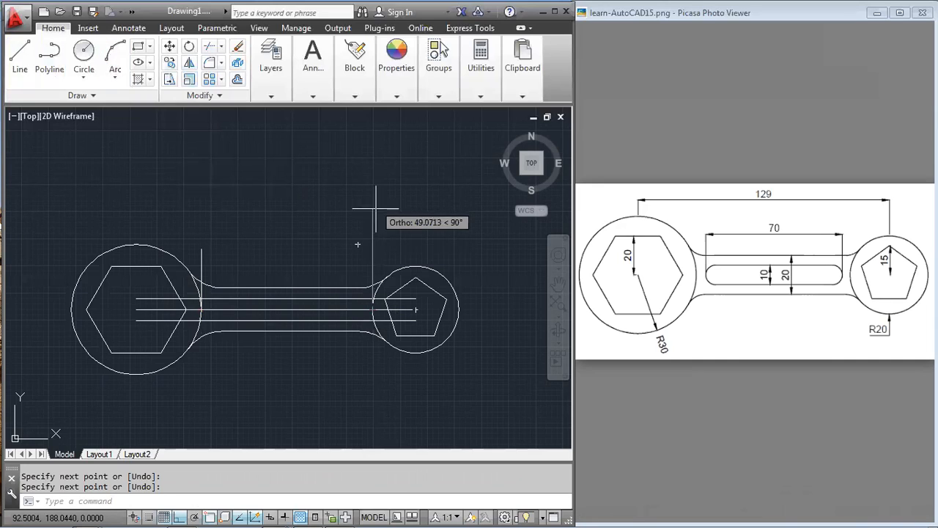
click(372, 247)
key(Return)
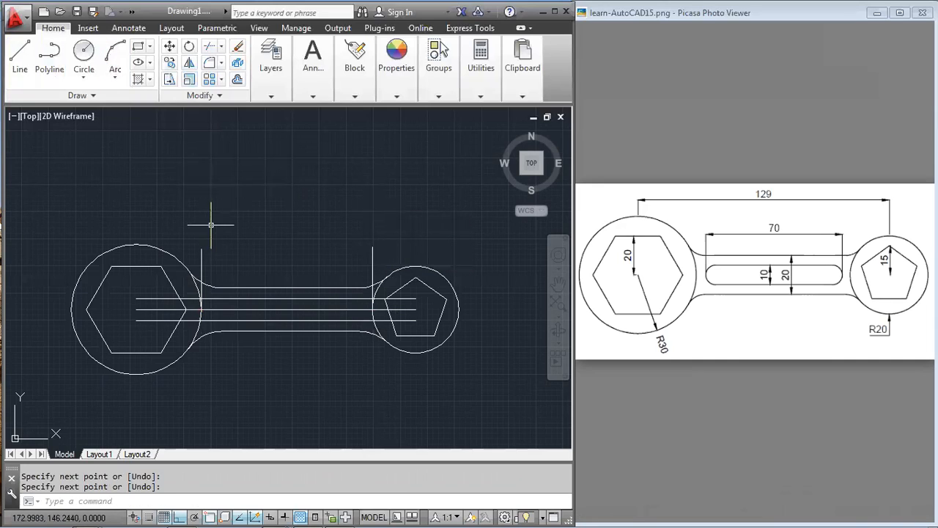
Draw a horizontal line from the small-circle vertical's upper end to just past the vertical at the large circle
key(Return)
click(372, 247)
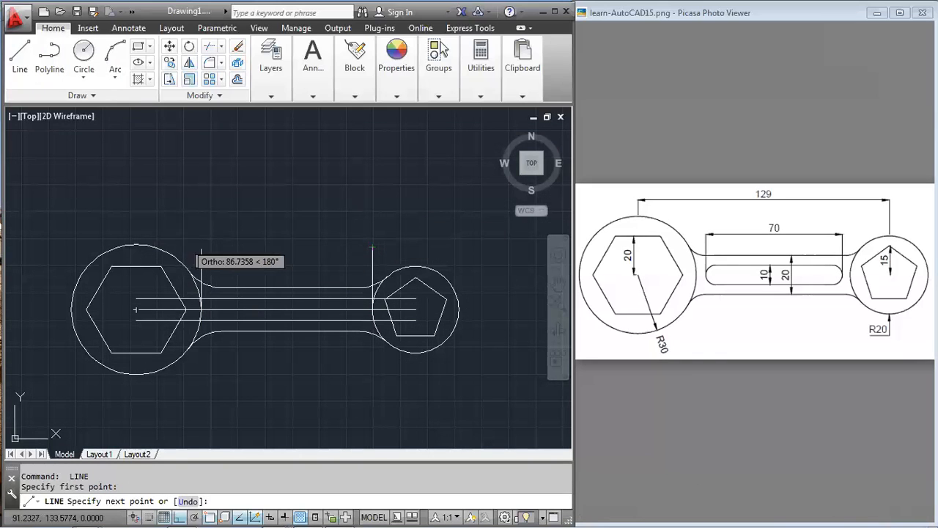
click(189, 248)
key(Return)
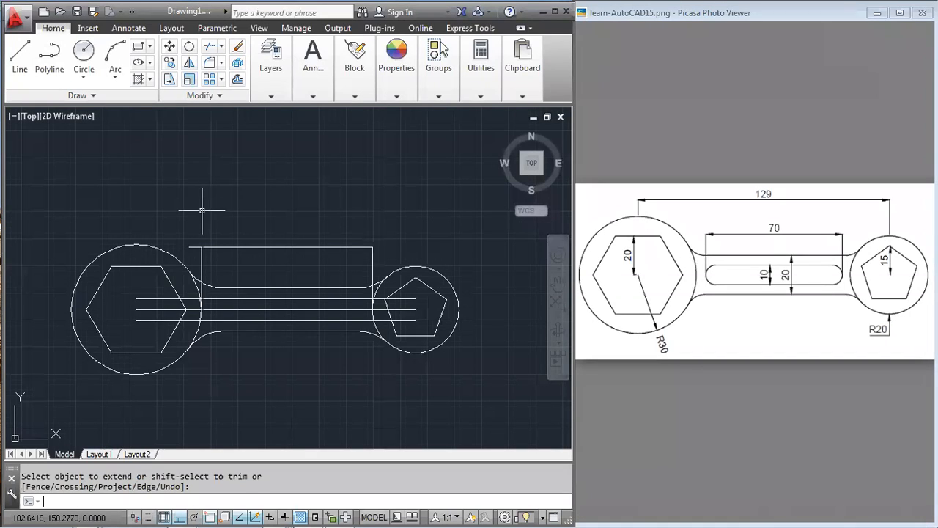
Trim the upper horizontal line's overhang past the large-circle vertical, and draw a vertical line from its midpoint down past the handle
key(Return)
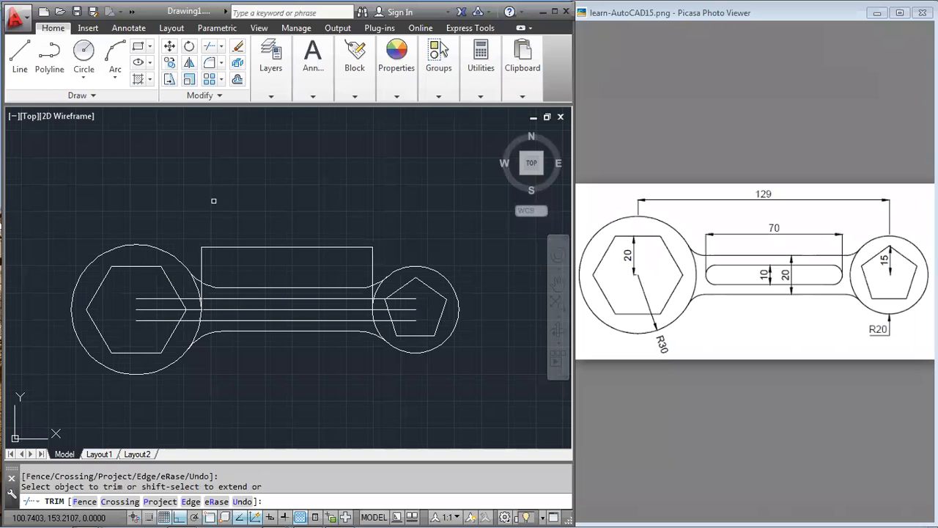
key(Escape)
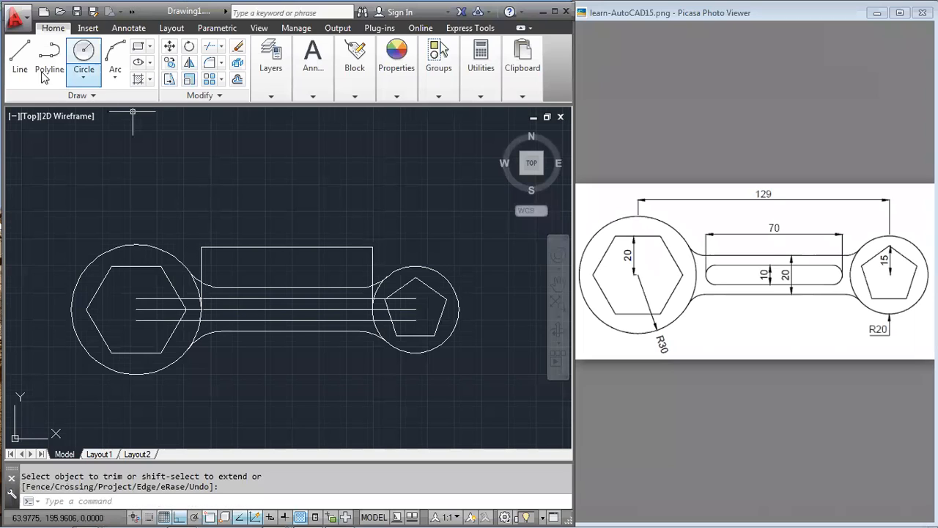
click(20, 59)
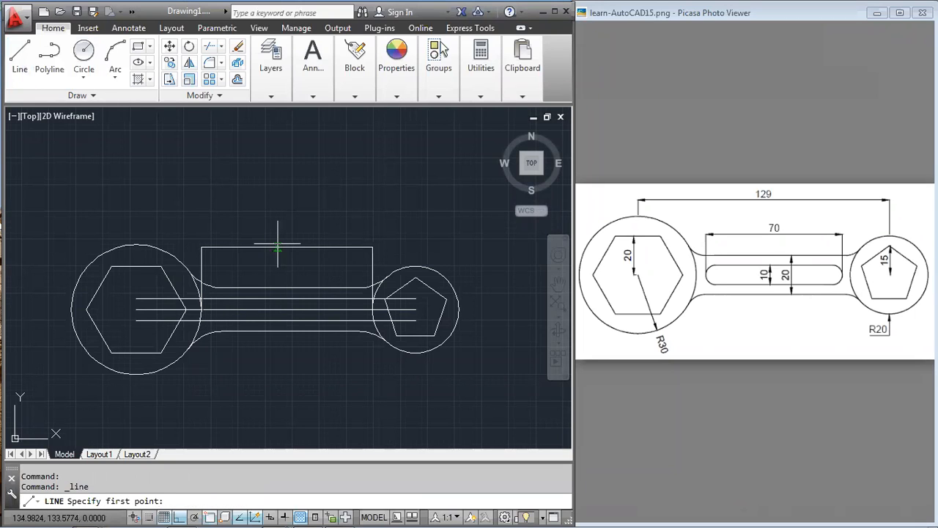
click(277, 248)
click(278, 248)
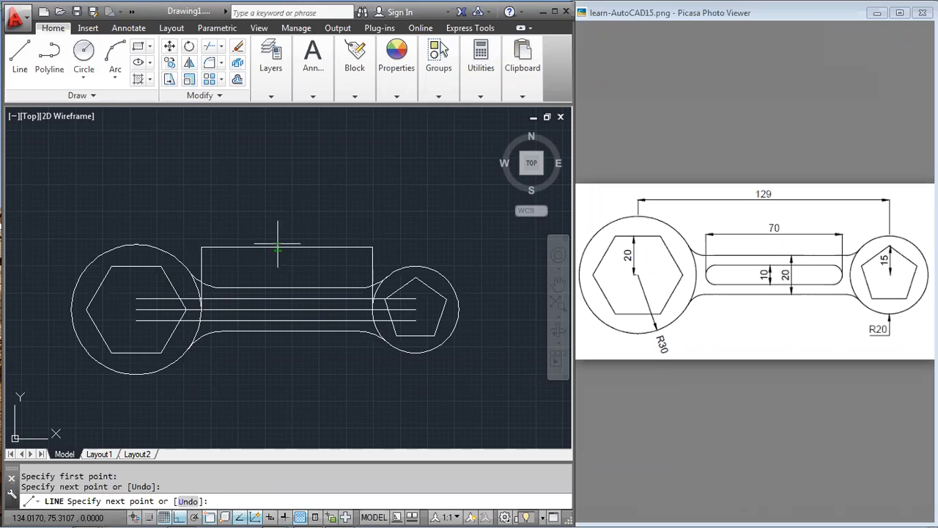
key(Return)
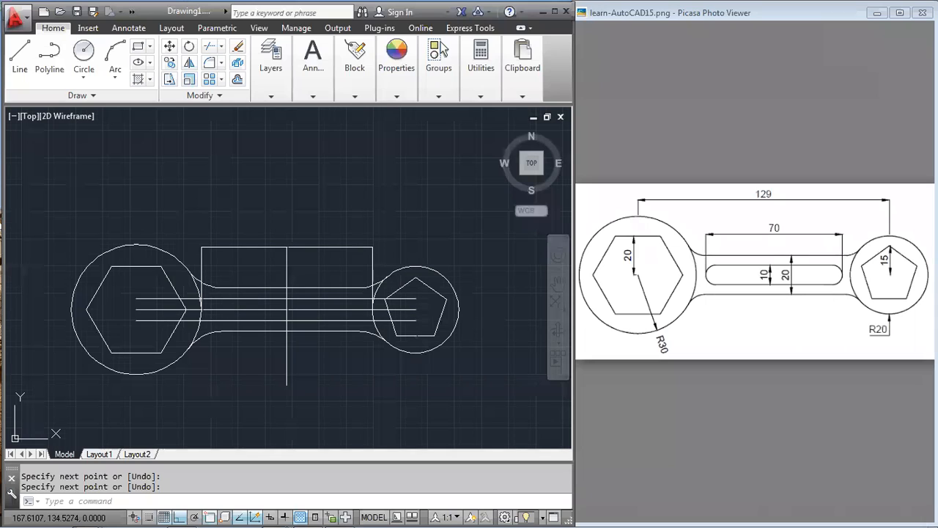
Offset the middle vertical line by 30 to both sides
text(o)
key(Return)
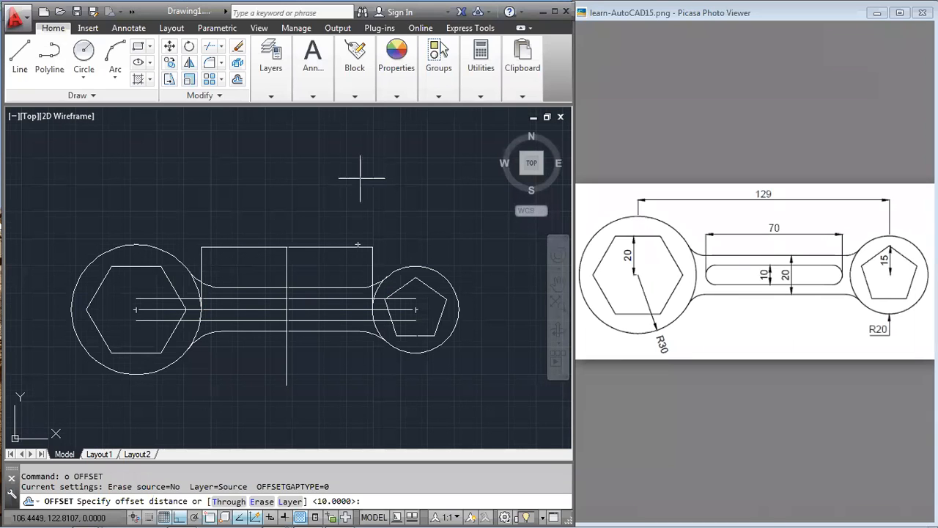
text(30)
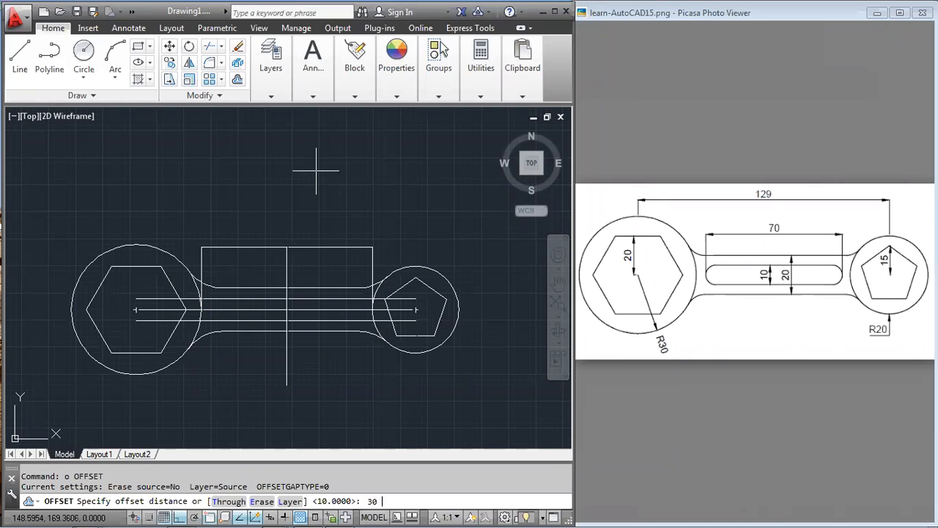
key(Return)
click(287, 270)
click(290, 272)
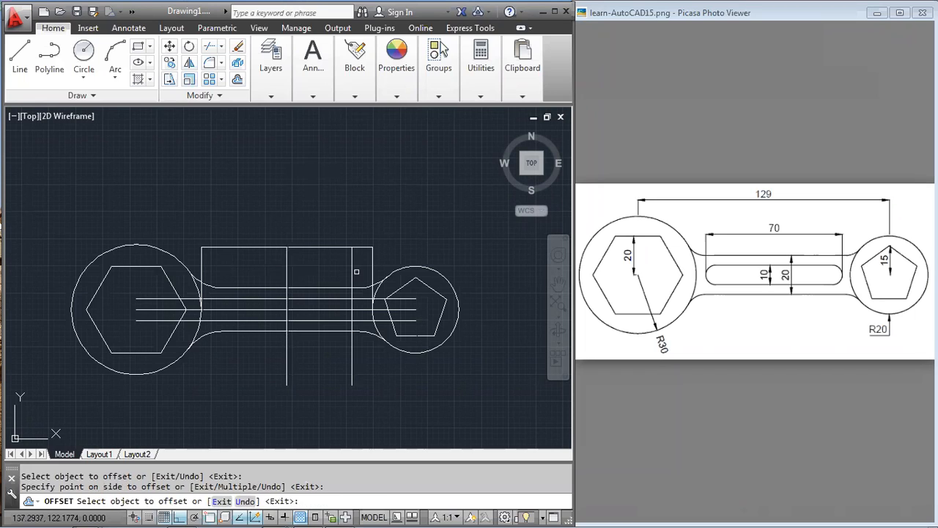
click(287, 269)
click(225, 269)
key(Return)
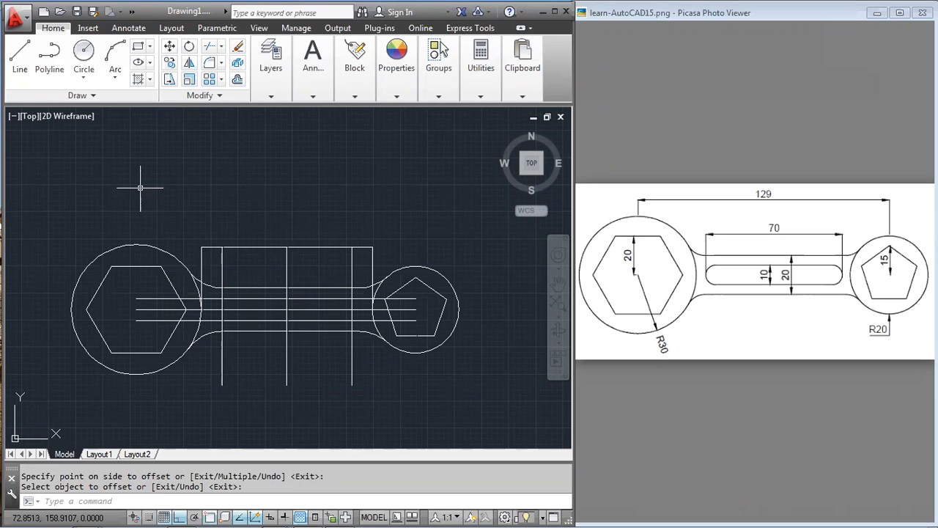
Draw a circle of radius 5 at each crossing of the two offset vertical lines with the handle's centre line
text(c)
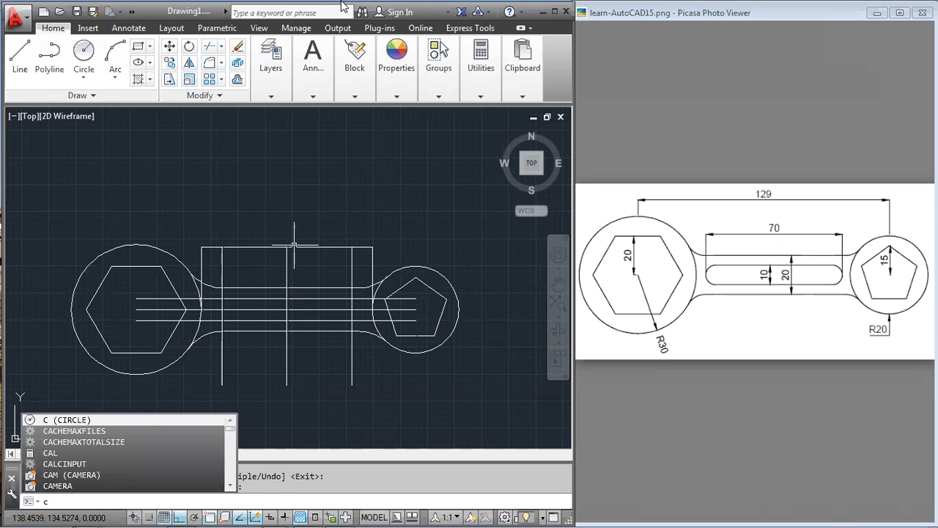
key(Return)
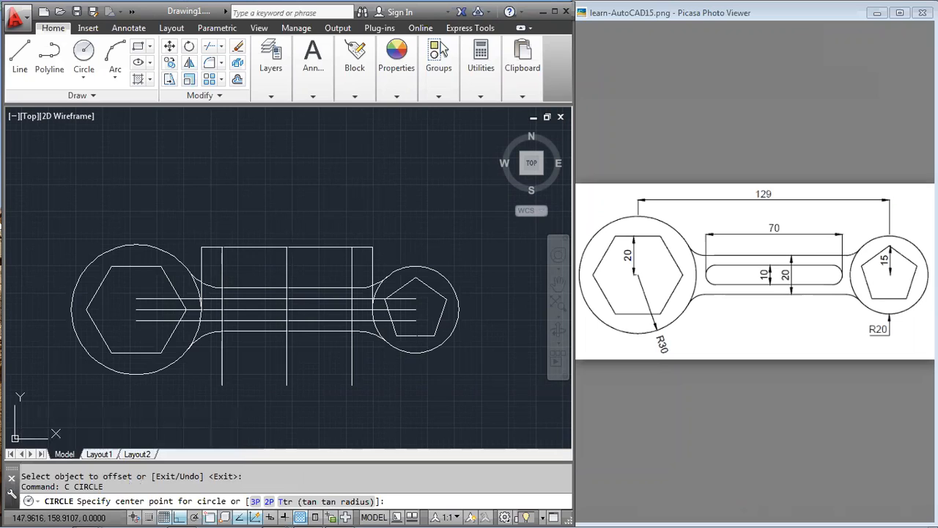
scroll(223, 312, up, 5)
scroll(218, 309, down, 5)
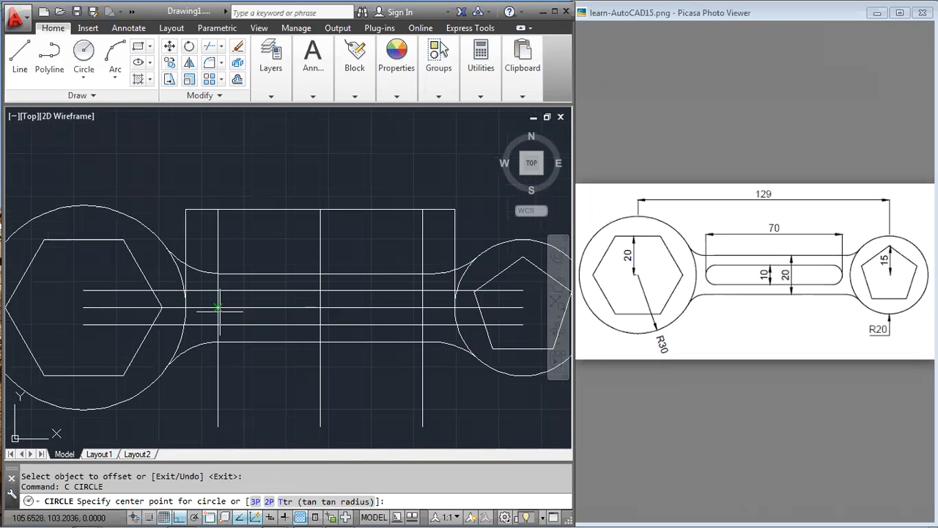
click(219, 308)
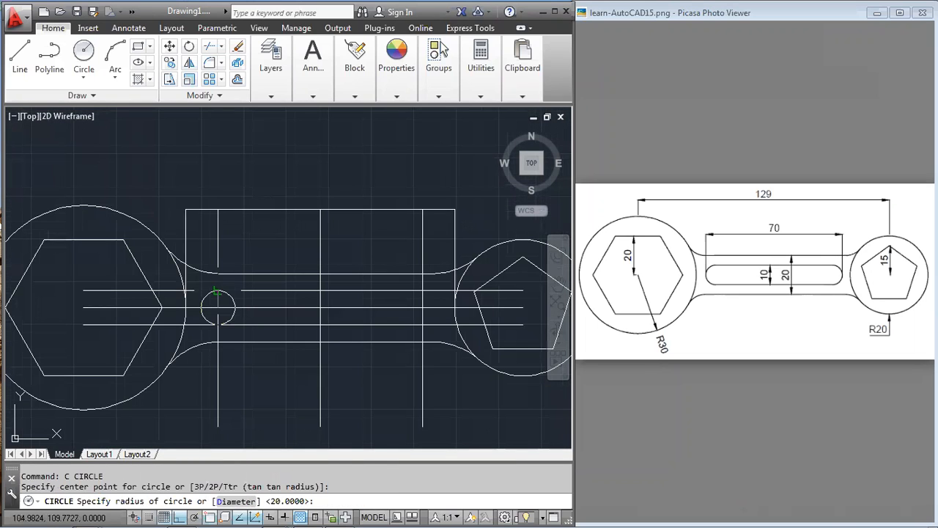
click(218, 290)
key(Return)
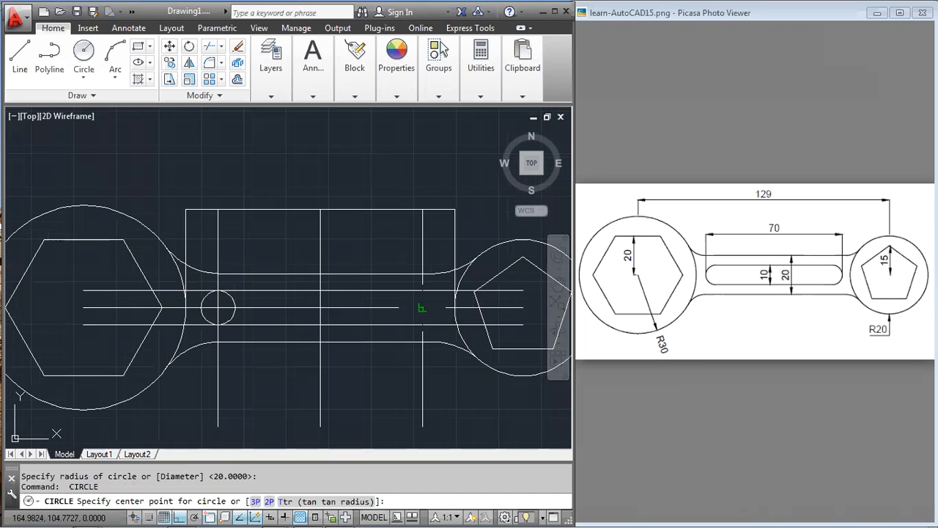
click(422, 308)
key(Return)
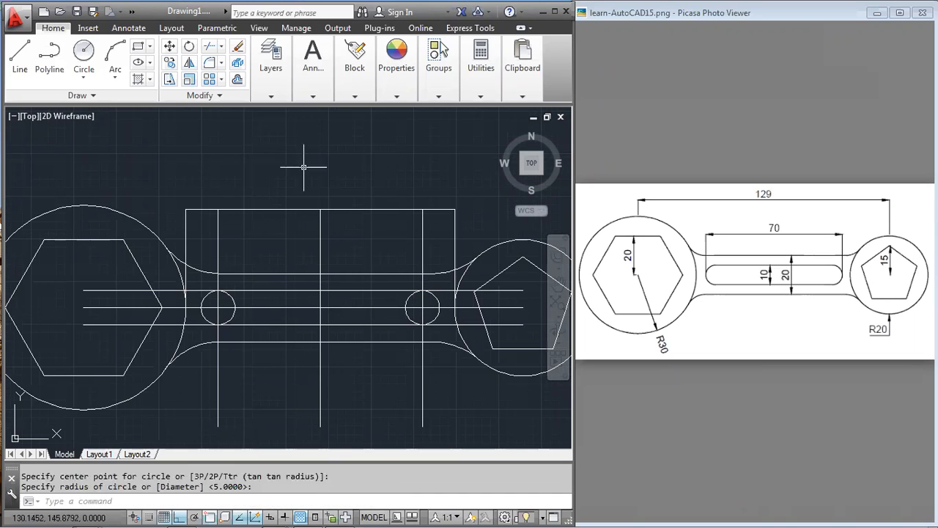
key(Return)
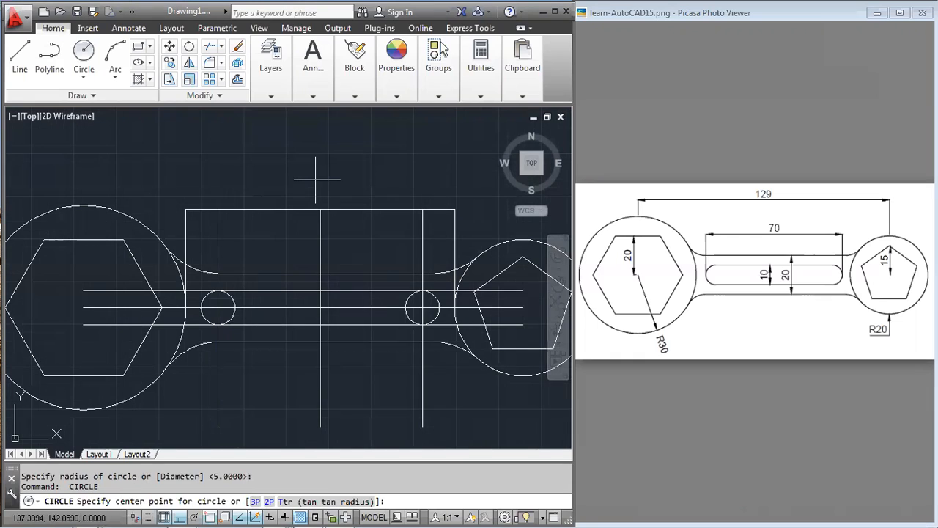
key(Return)
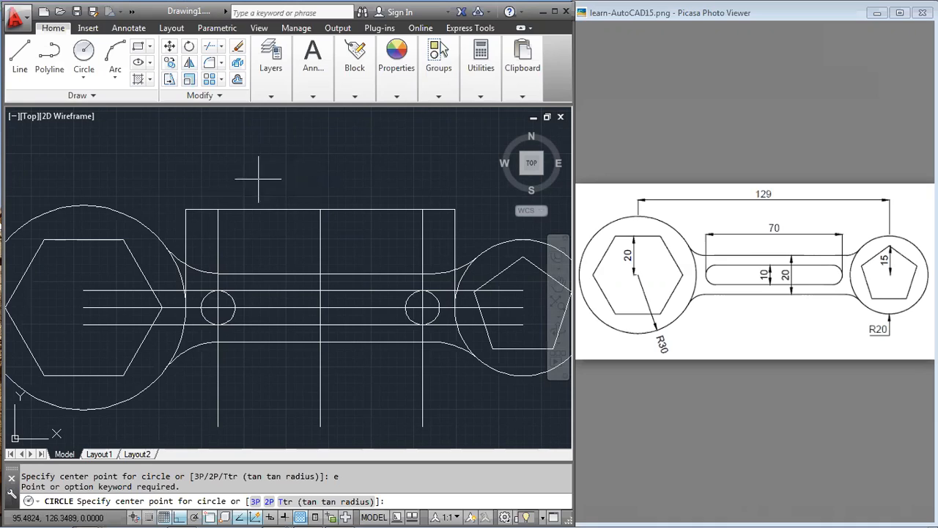
text(e)
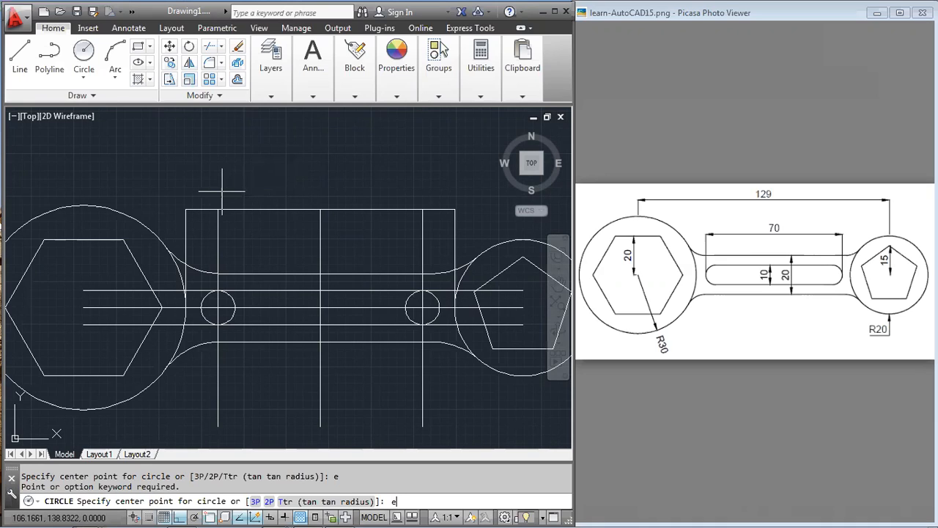
key(Escape)
key(Escape)
key(Escape)
Erase the upper horizontal construction line and all five vertical construction lines across the handle
text(E)
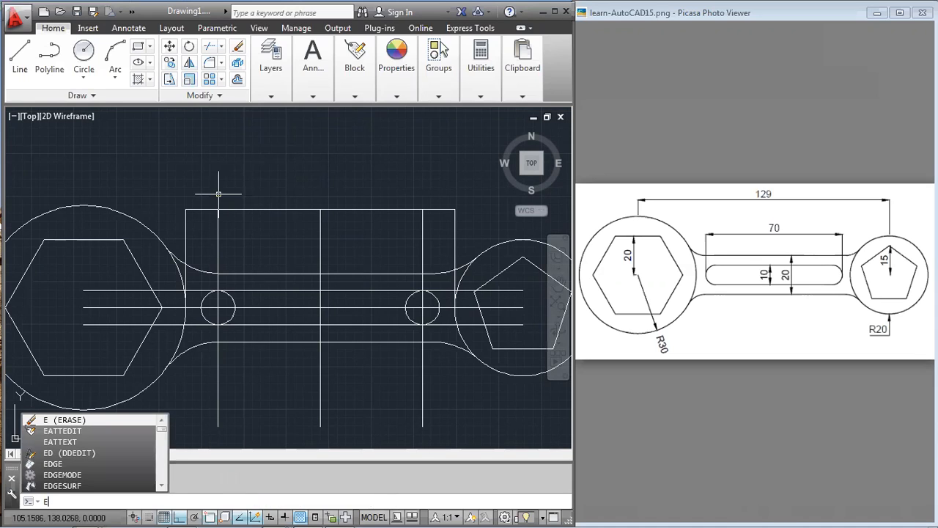
key(Return)
click(175, 201)
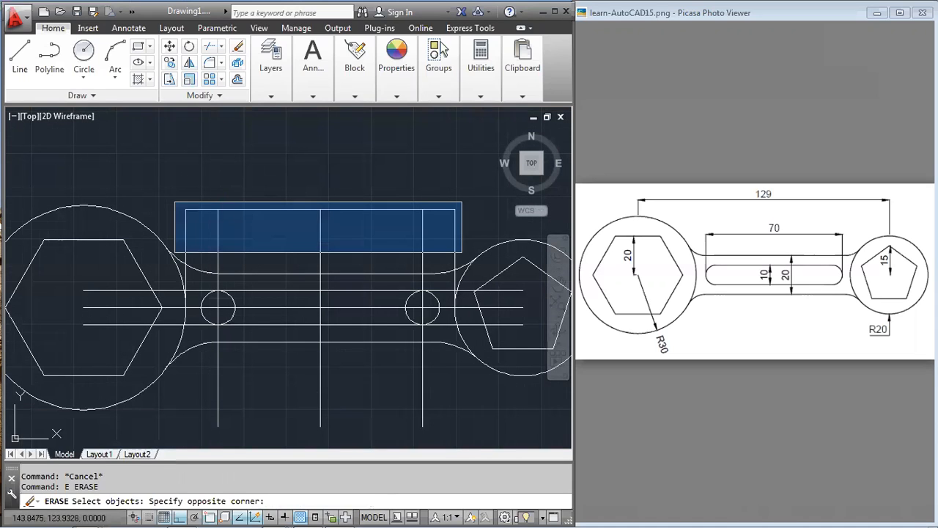
click(478, 243)
click(478, 243)
click(176, 186)
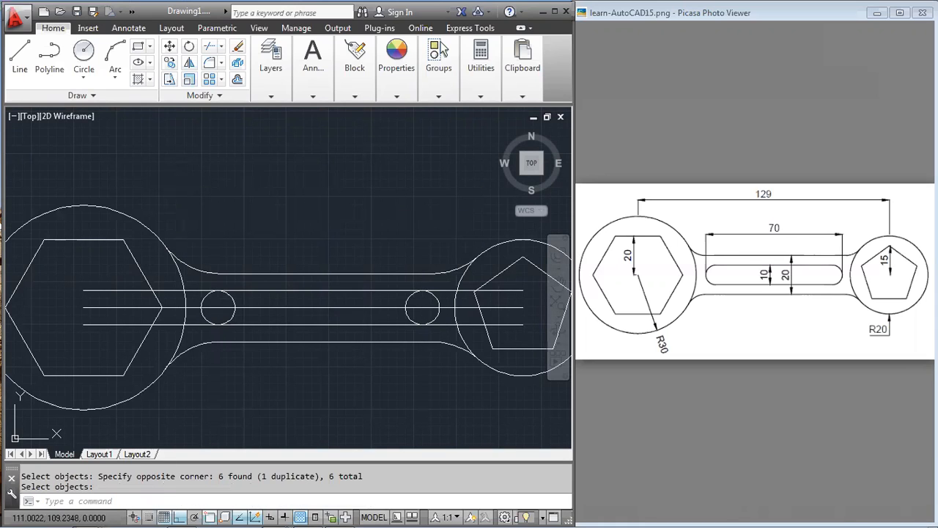
Trim the slot lines between the slot ends and the outer circles, and remove the inner halves of both slot circles
text(tr)
key(Return)
click(193, 293)
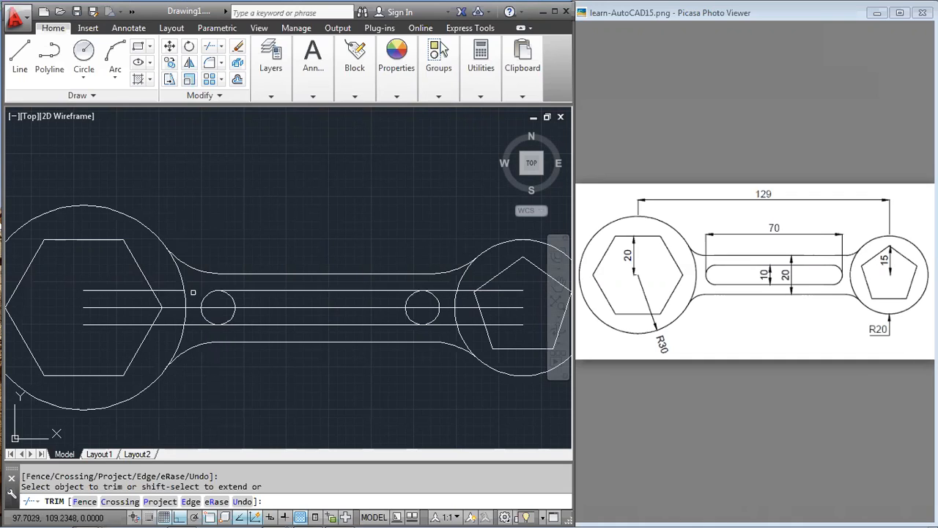
click(195, 324)
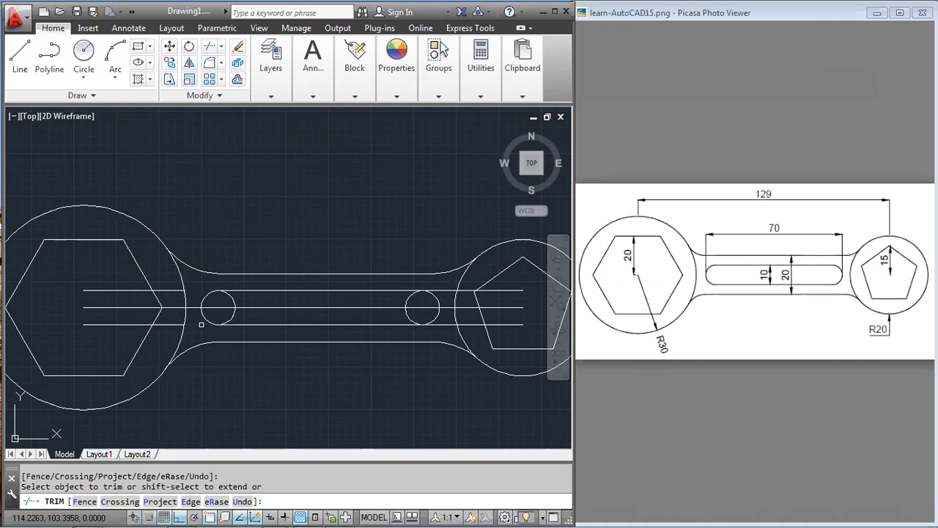
click(232, 318)
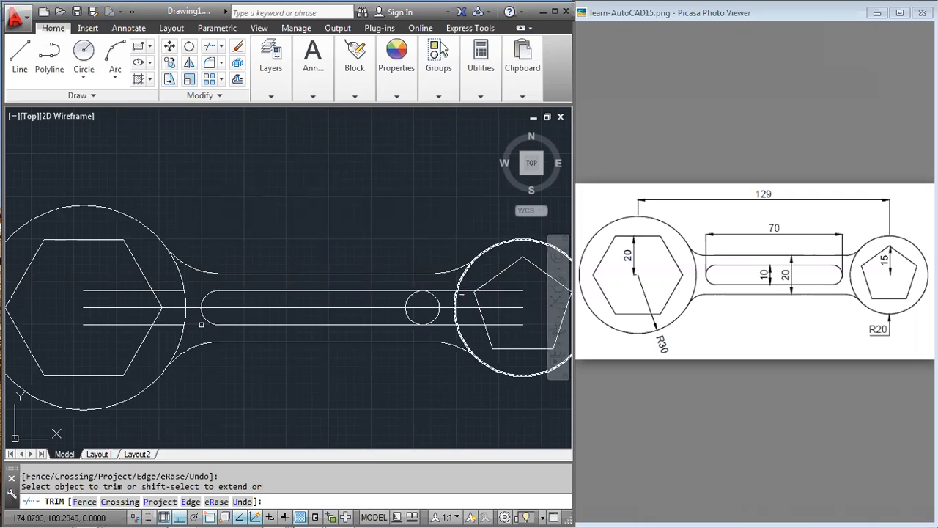
click(407, 319)
click(408, 297)
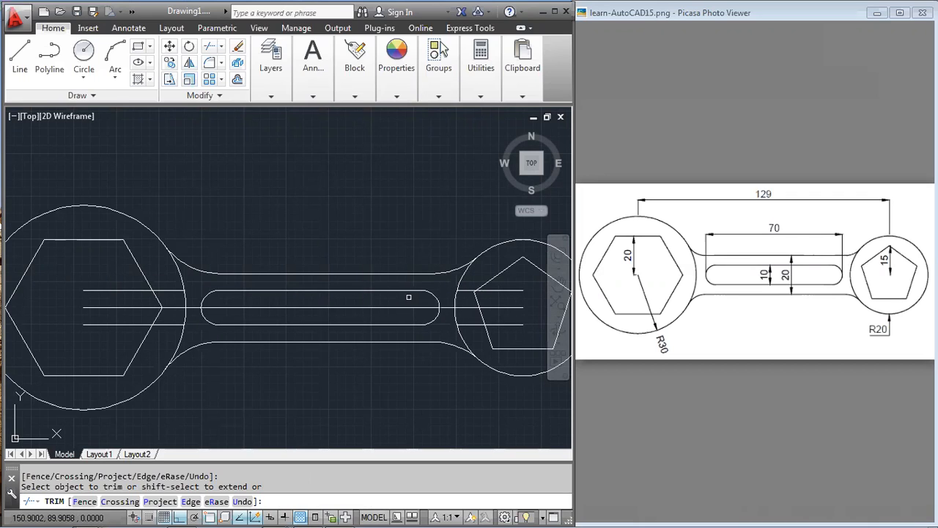
key(Return)
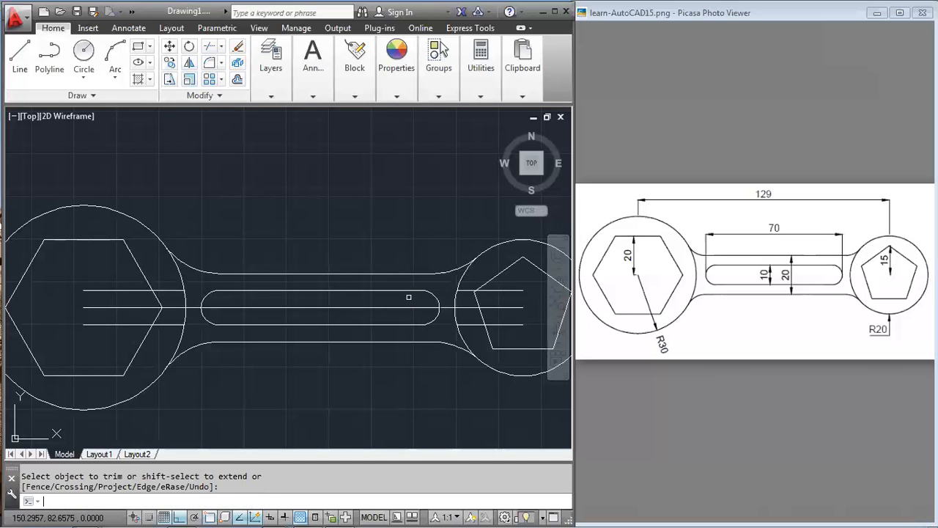
Erase the four leftover slot line segments inside the large and small circles
text(e)
key(Return)
click(118, 290)
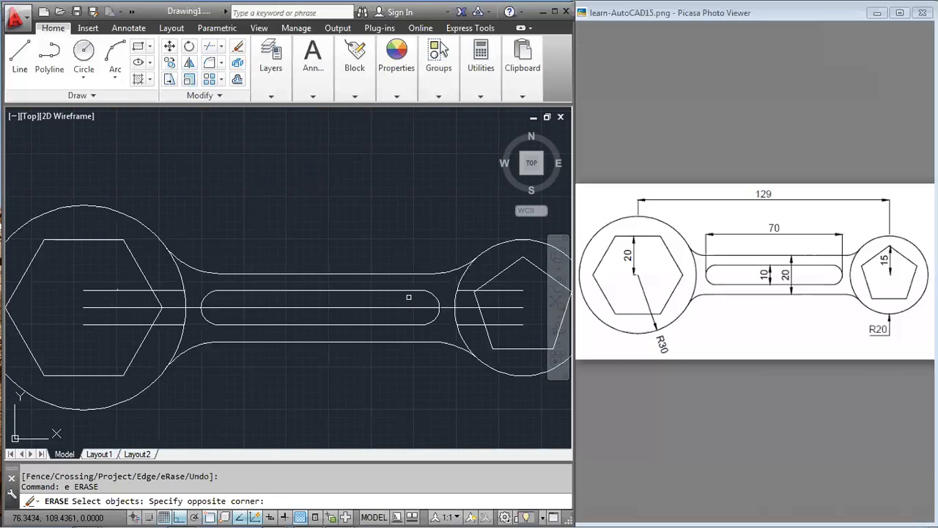
click(408, 297)
click(113, 290)
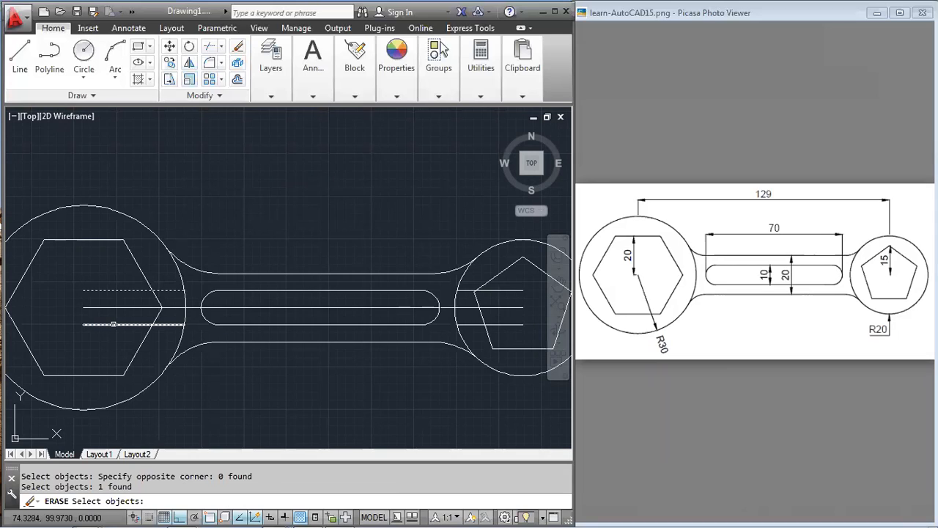
click(110, 324)
click(492, 291)
click(503, 324)
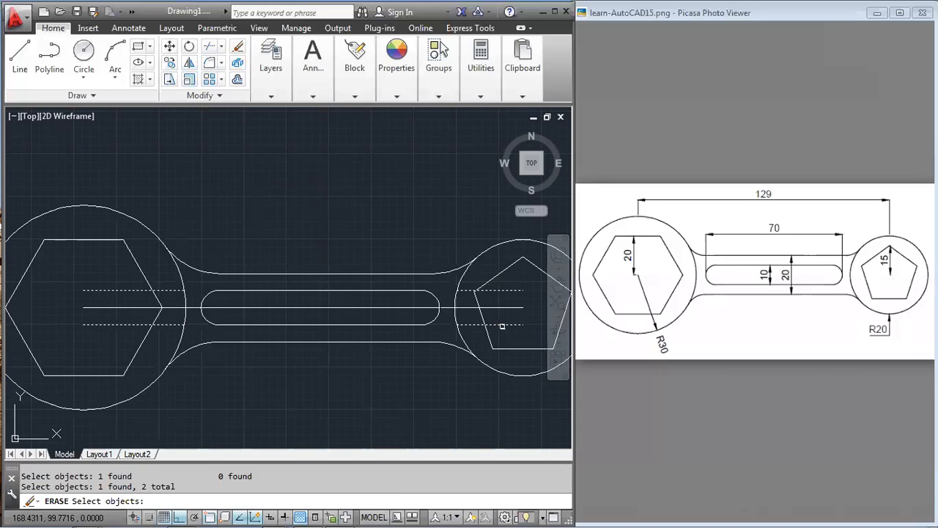
key(Return)
Erase the centre line running between the large and small circles
scroll(299, 353, down, 2)
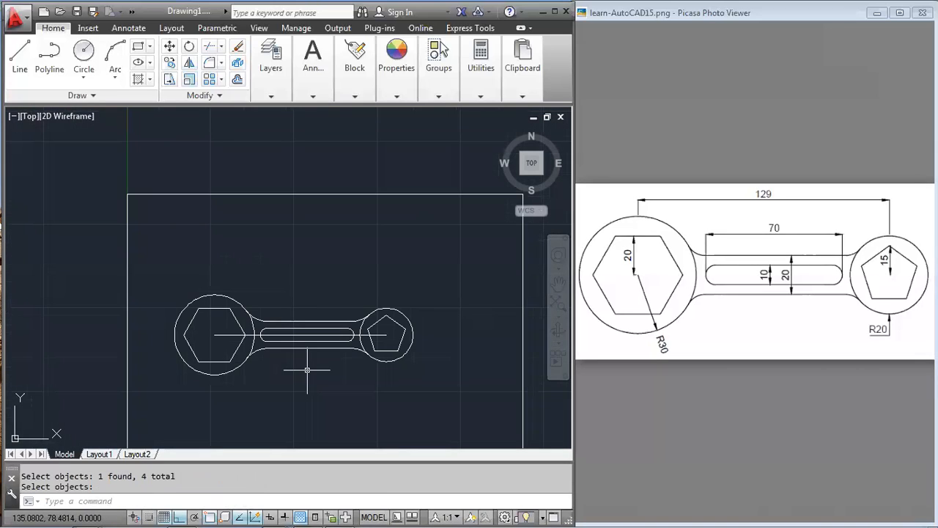
click(224, 336)
text(e)
key(Return)
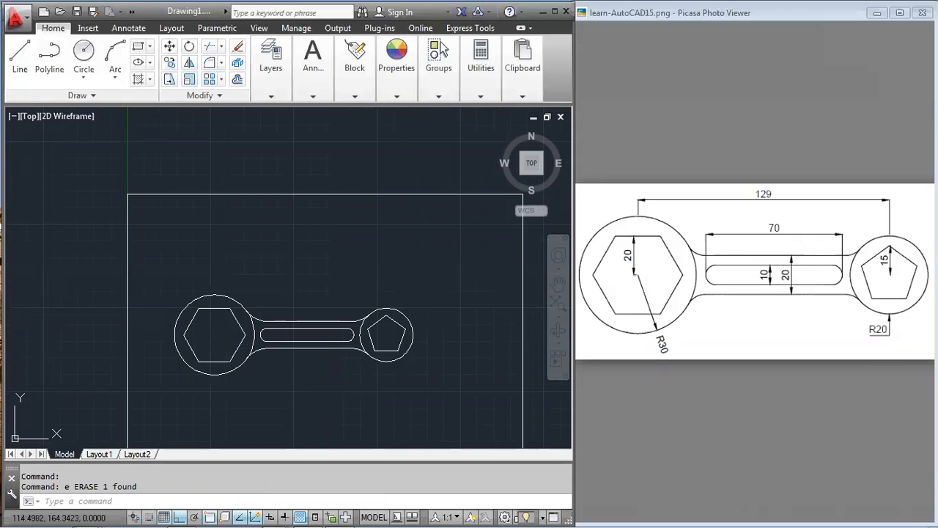
scroll(374, 299, down, 2)
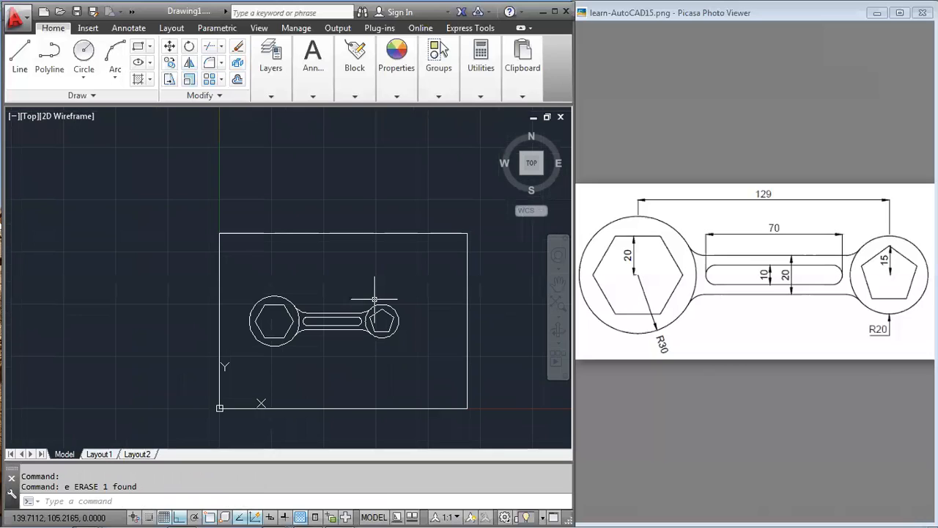
scroll(403, 318, up, 4)
scroll(405, 318, down, 4)
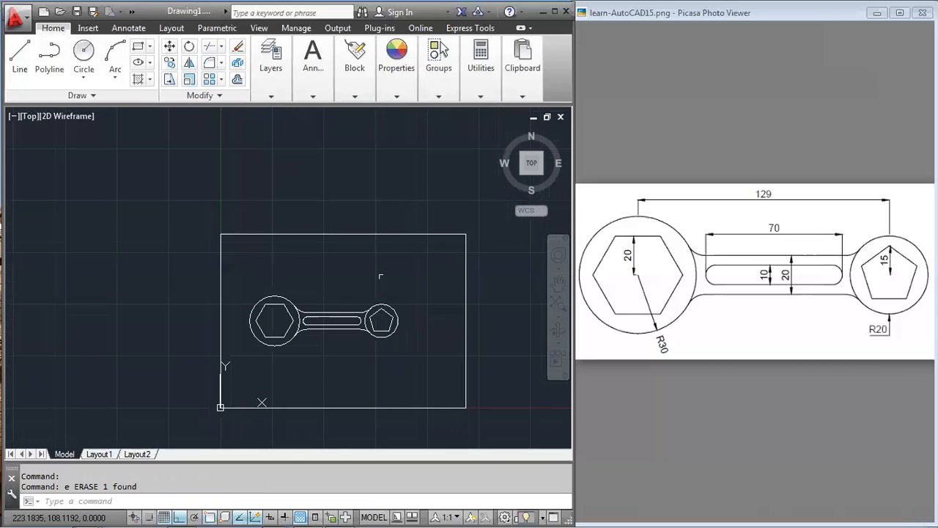
click(439, 96)
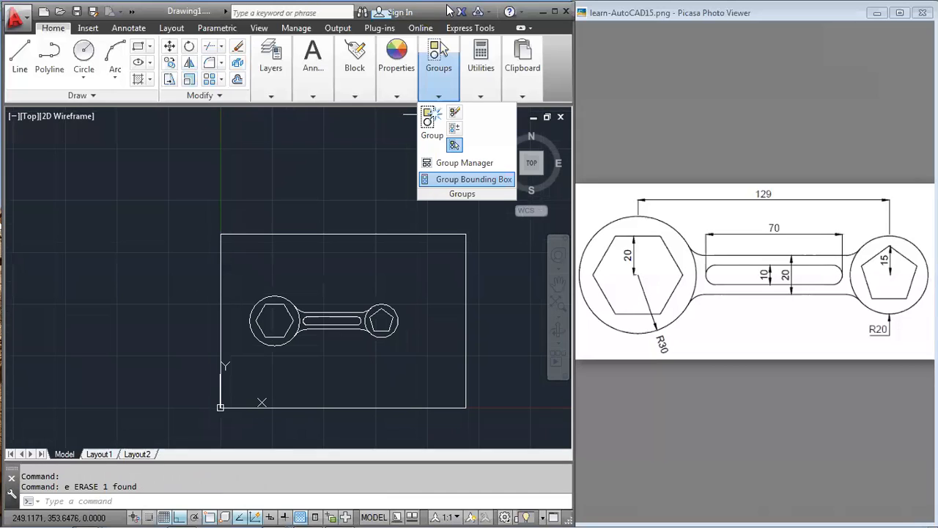
click(312, 97)
click(272, 98)
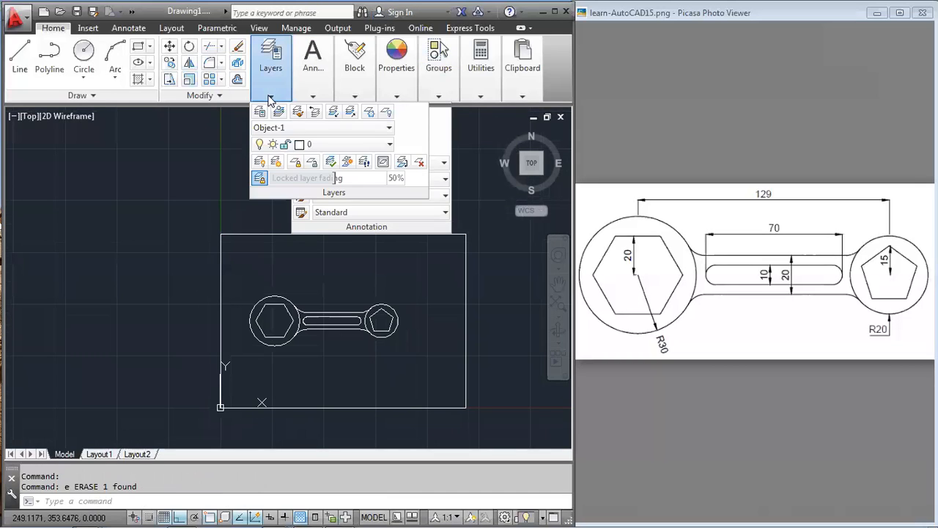
click(315, 128)
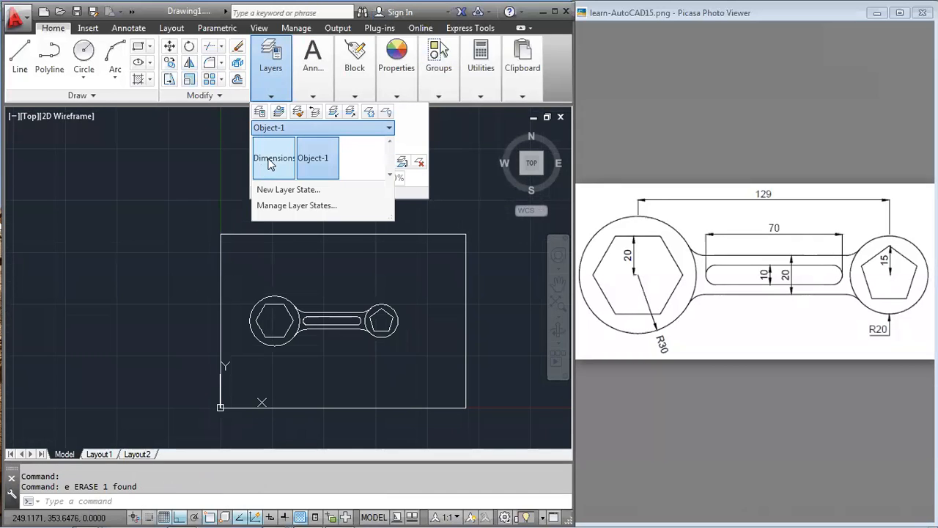
click(213, 151)
click(121, 176)
click(255, 140)
click(272, 98)
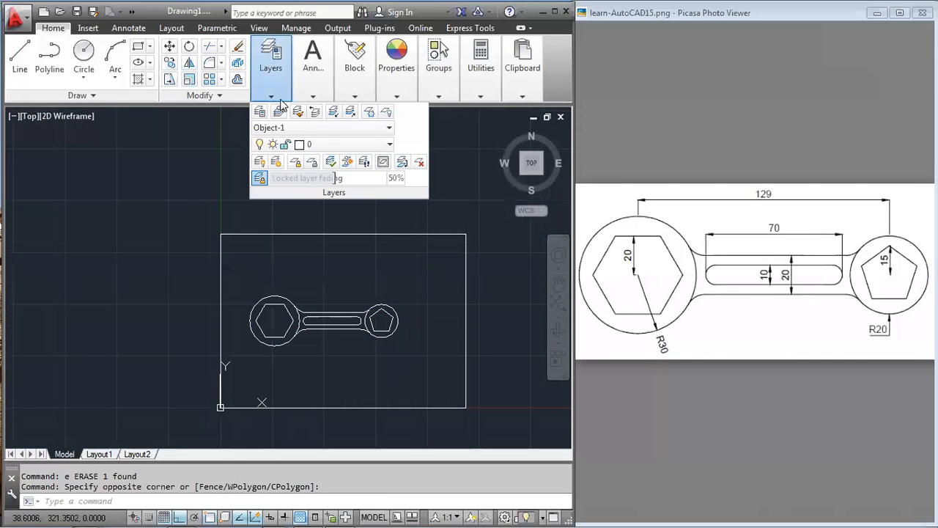
click(109, 215)
key(Return)
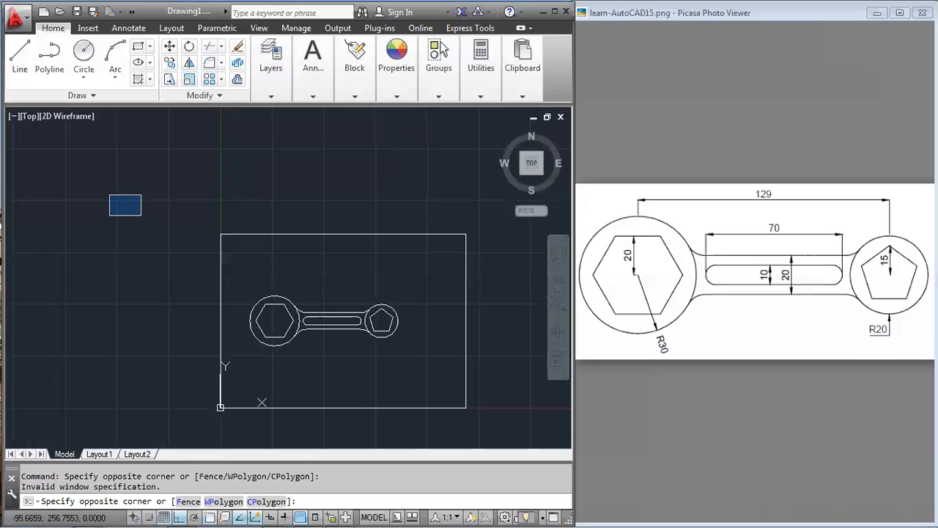
Inspect the saved Dimensions and Object-1 layer states in the Layer States Manager
click(271, 96)
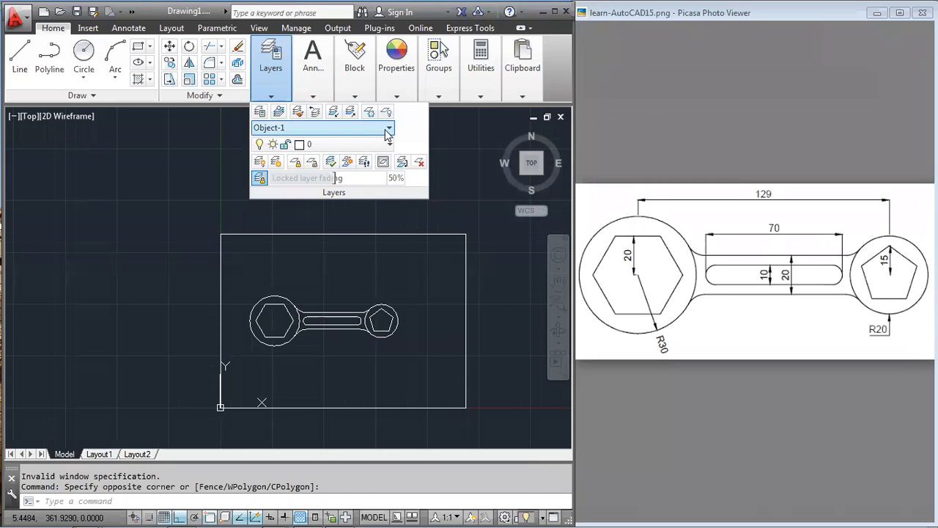
click(388, 129)
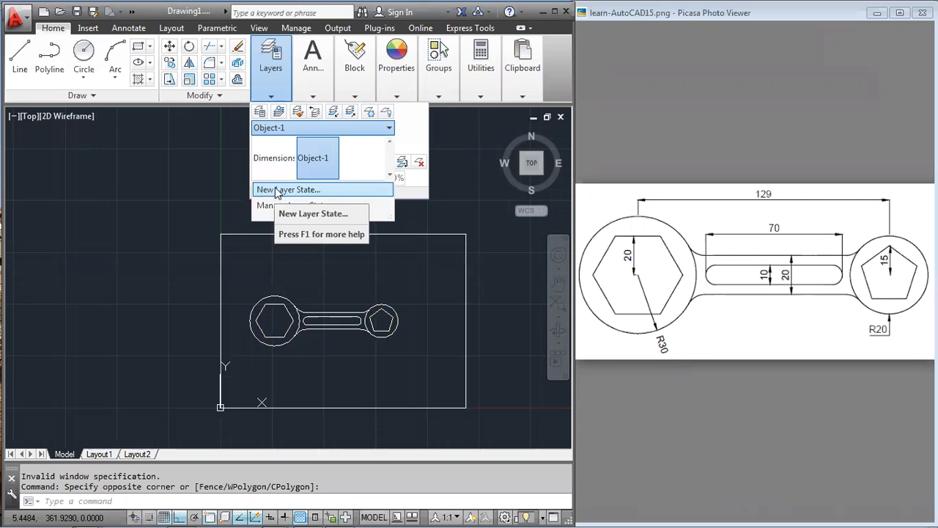
click(285, 207)
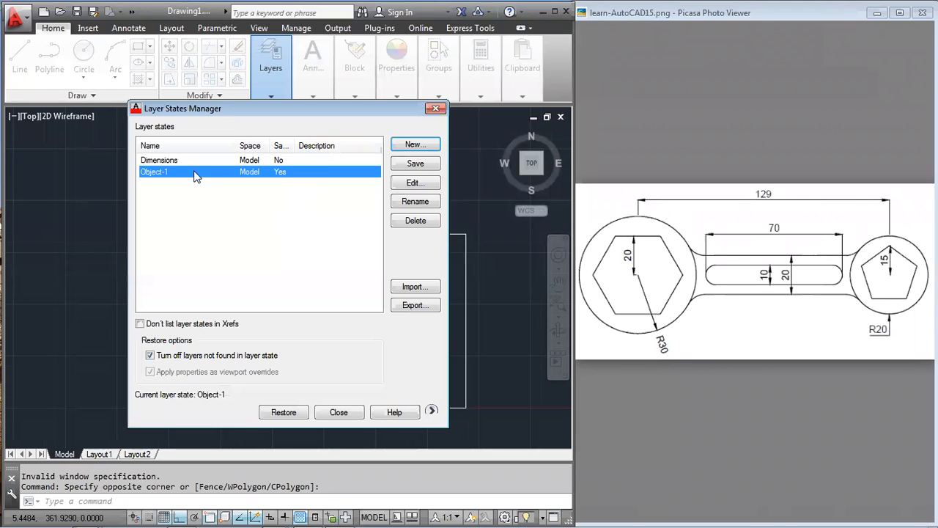
click(166, 162)
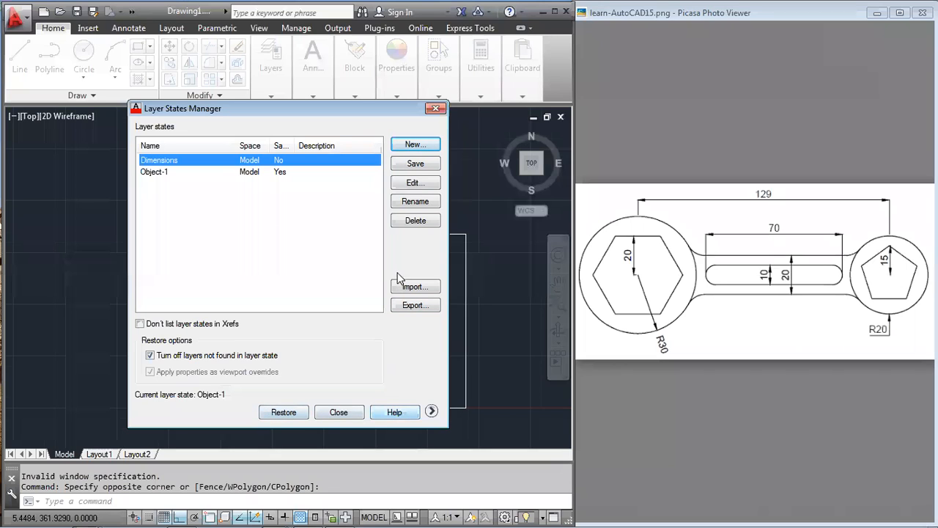
click(435, 109)
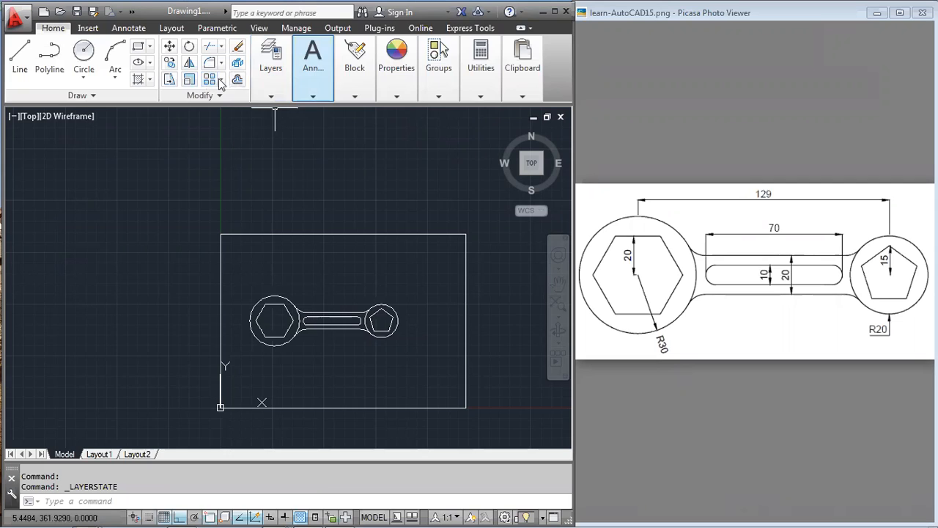
Restore the Dimensions layer state for the drawing
click(270, 66)
click(304, 129)
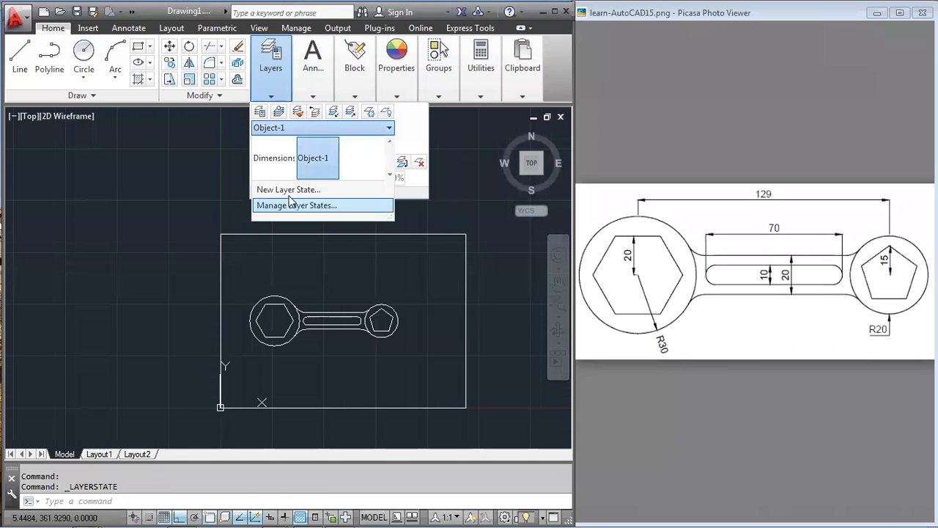
click(274, 172)
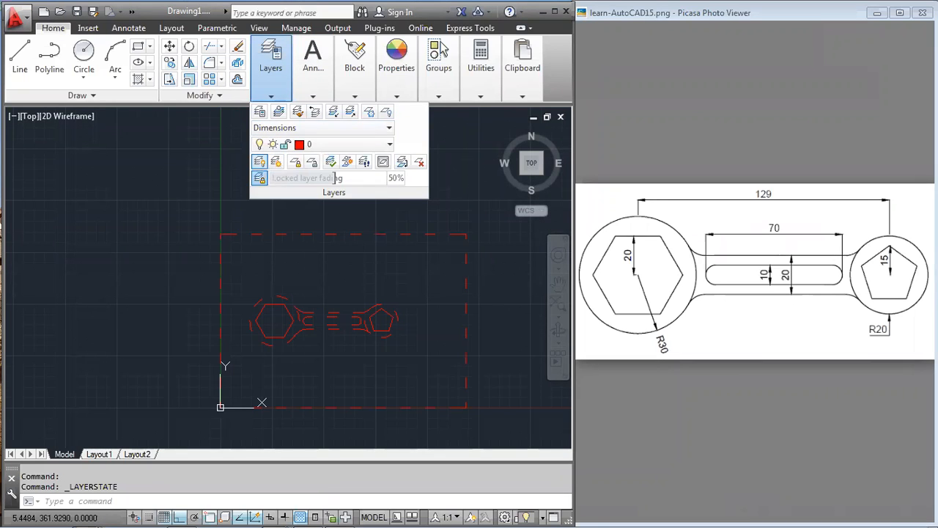
click(109, 191)
click(132, 154)
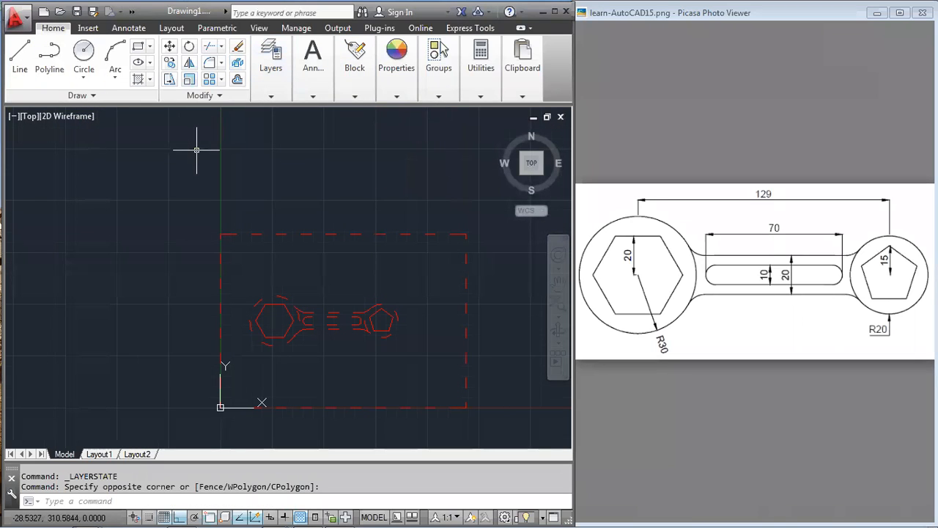
Add a horizontal linear dimension between the centres of the large and small circles, placed above the wrench
text(DIMLIN)
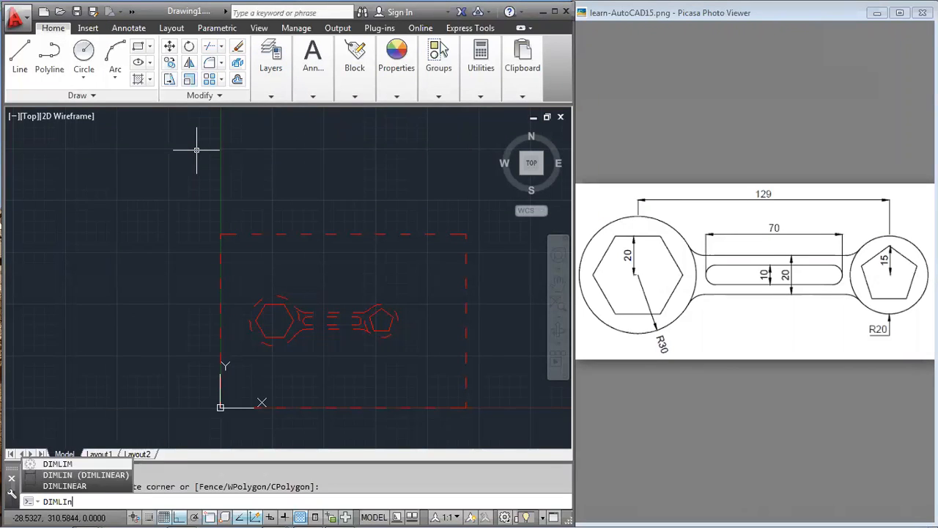
click(93, 477)
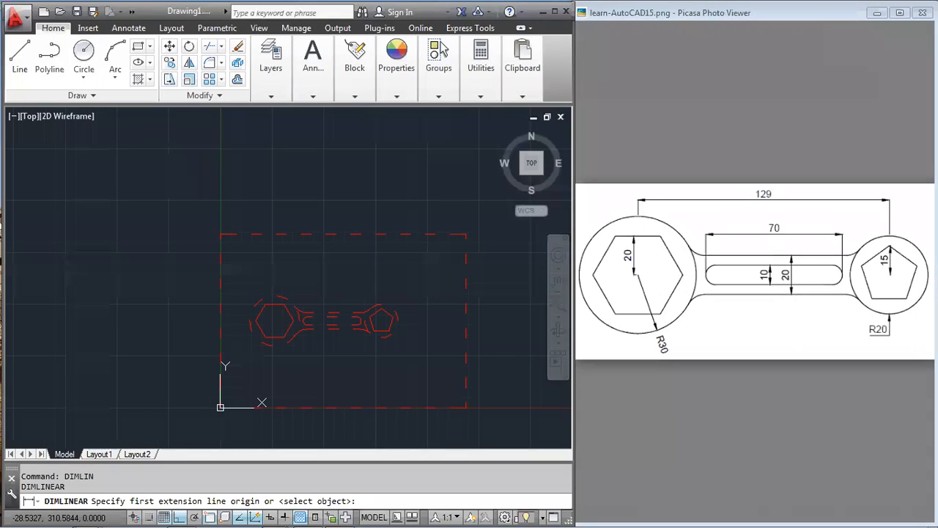
click(275, 320)
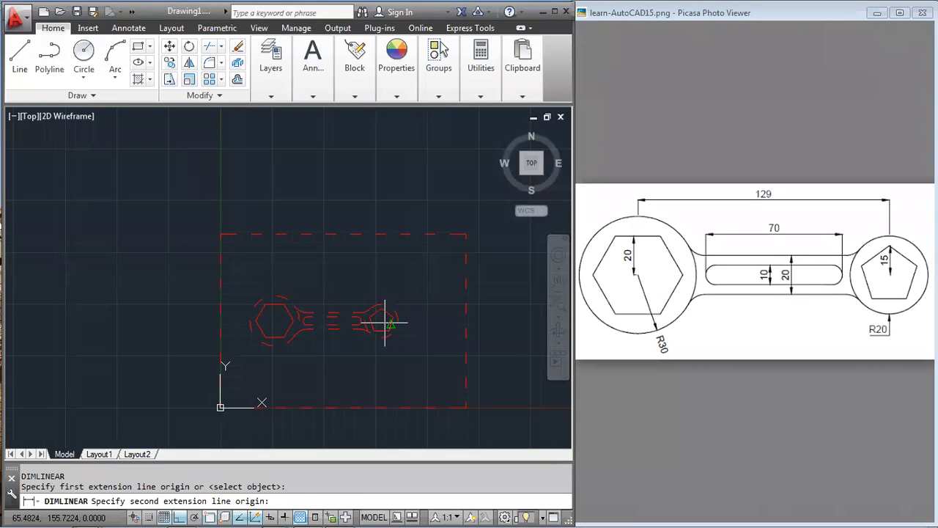
click(381, 321)
click(335, 270)
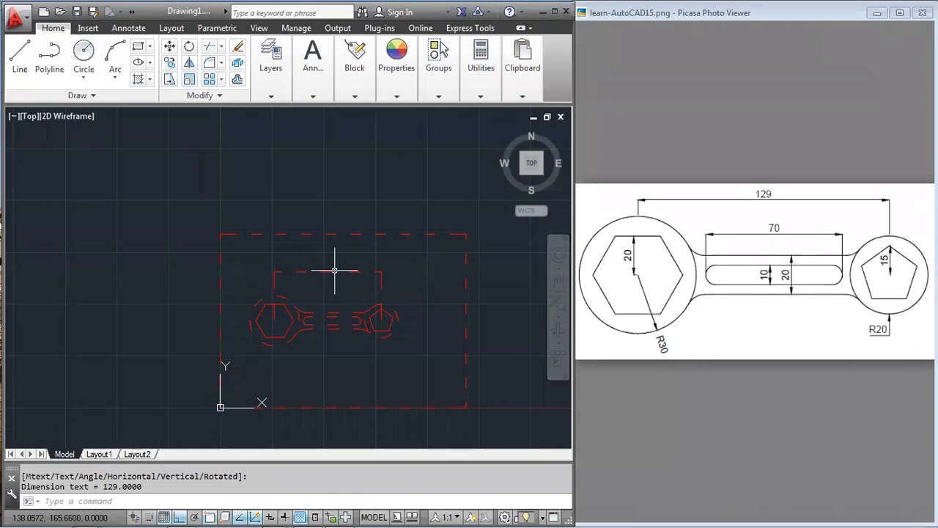
Restore the Object-1 layer state for the drawing
key(Return)
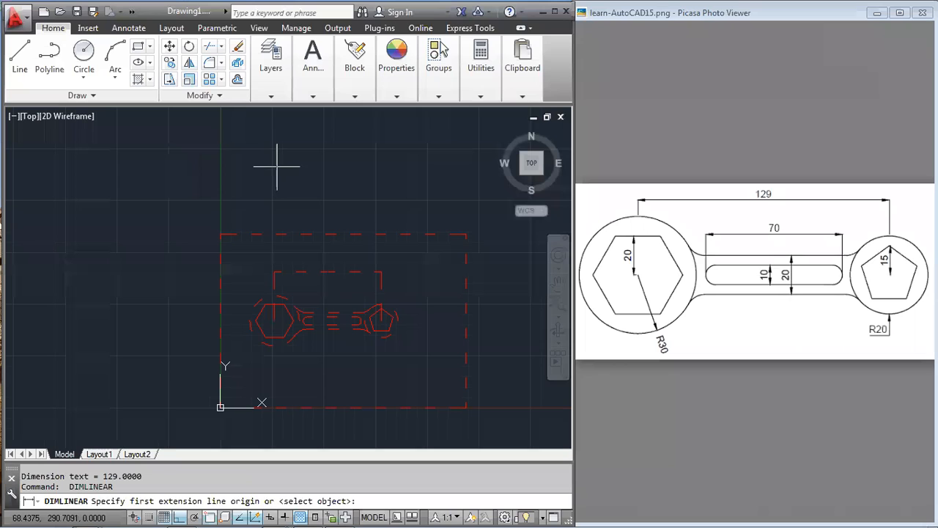
click(272, 86)
click(328, 130)
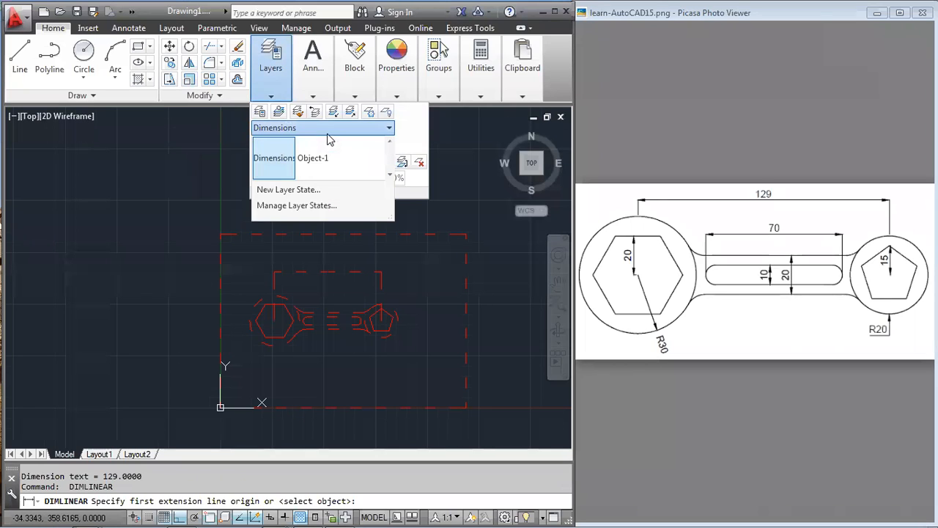
click(312, 158)
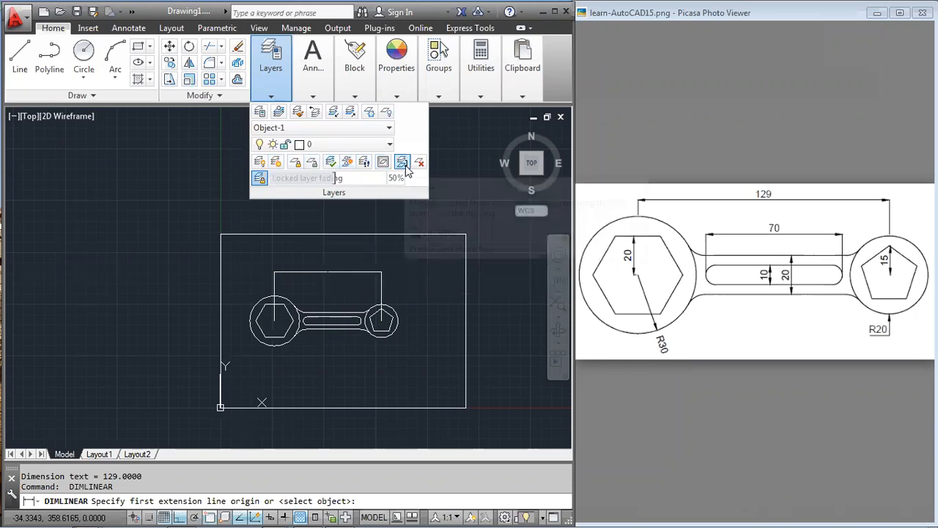
Cancel the pending linear dimension and erase the centre-to-centre dimension above the wrench
click(262, 183)
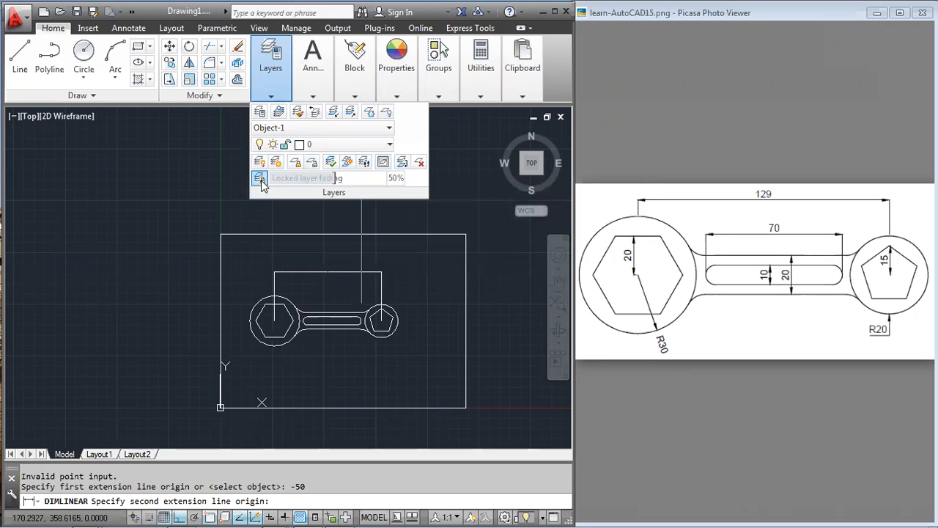
click(261, 181)
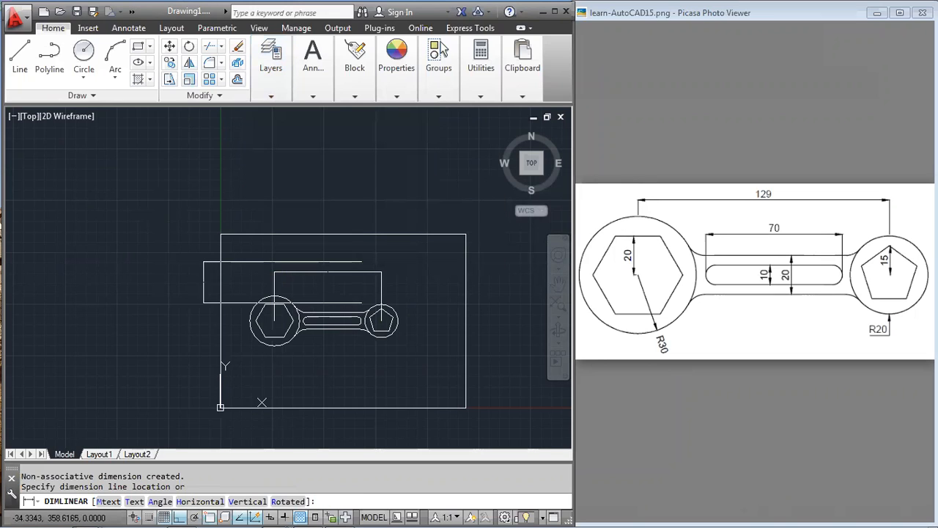
key(Escape)
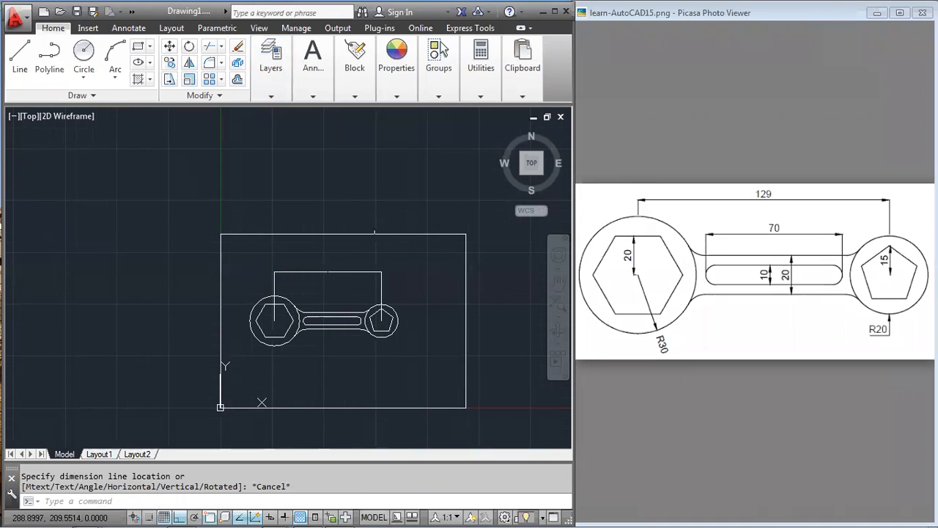
click(328, 271)
key(Delete)
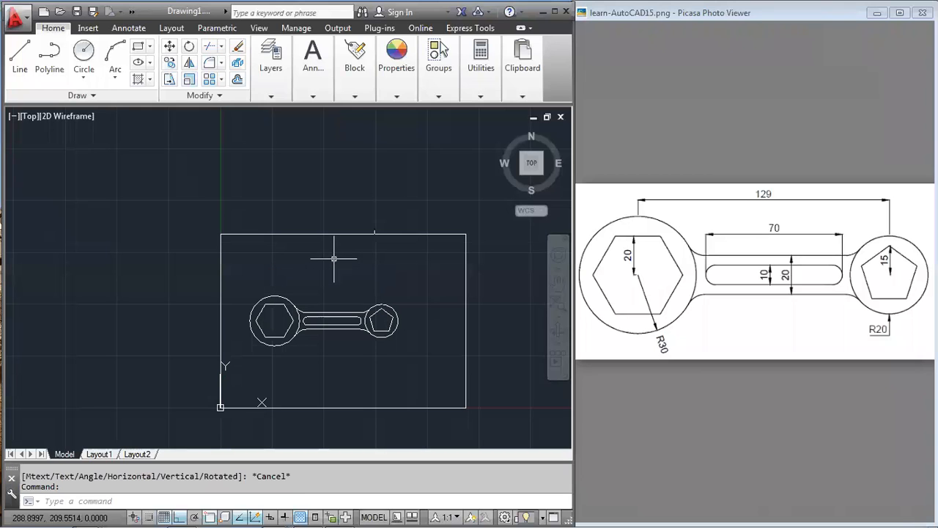
Make Defpoints the current layer and close the resulting dialog without choosing an option
click(273, 68)
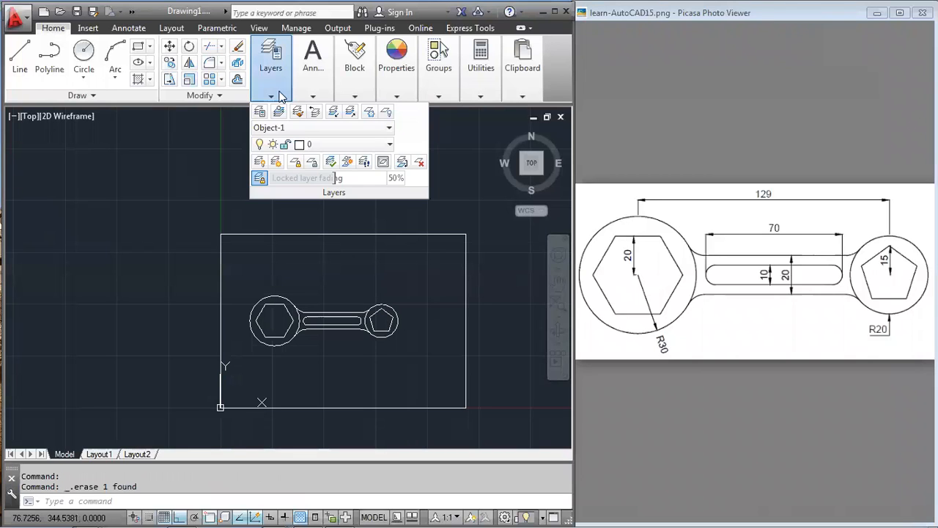
click(283, 146)
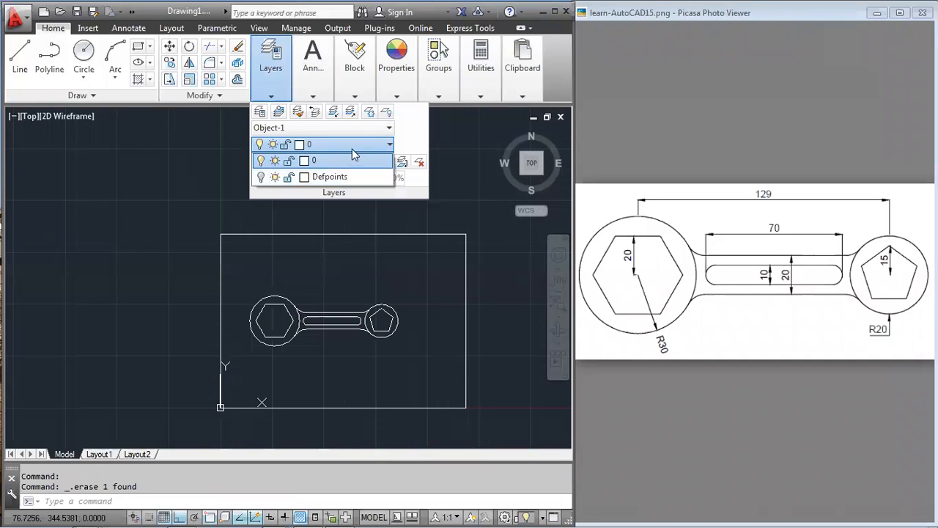
click(388, 146)
click(387, 128)
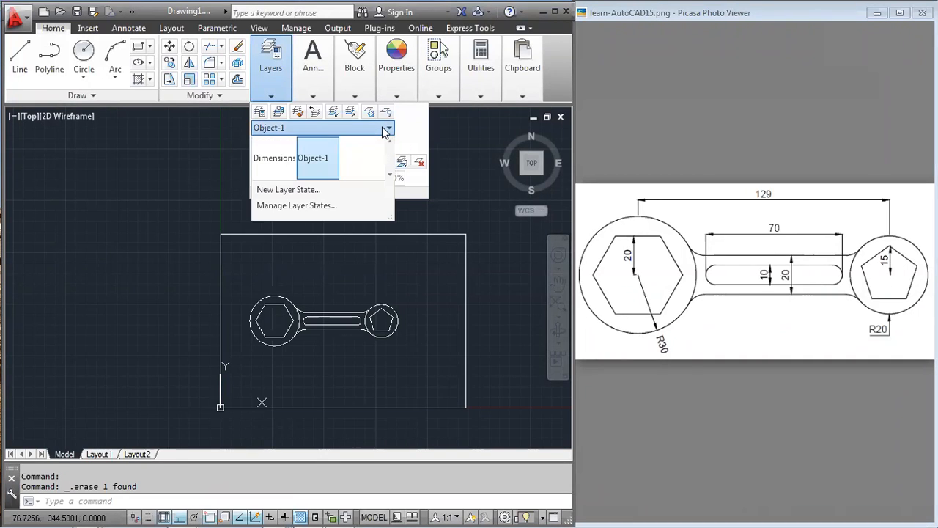
click(387, 129)
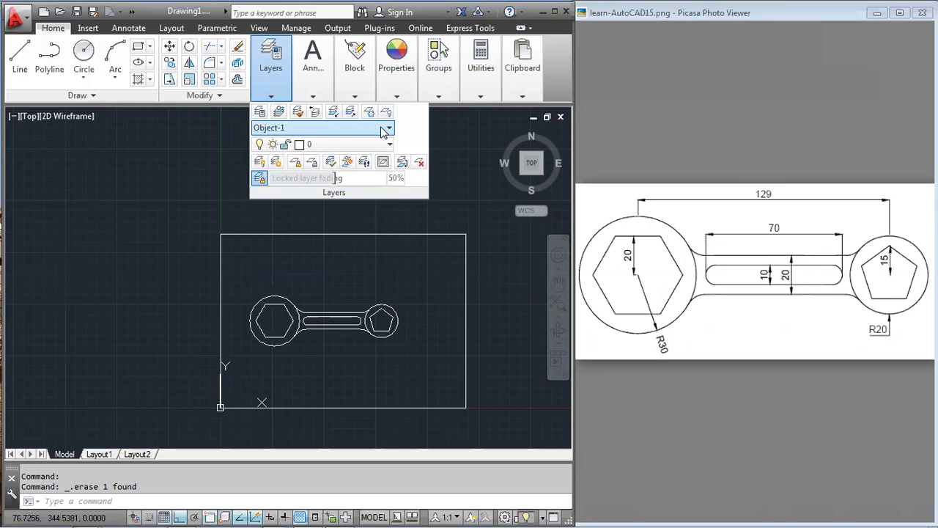
click(388, 146)
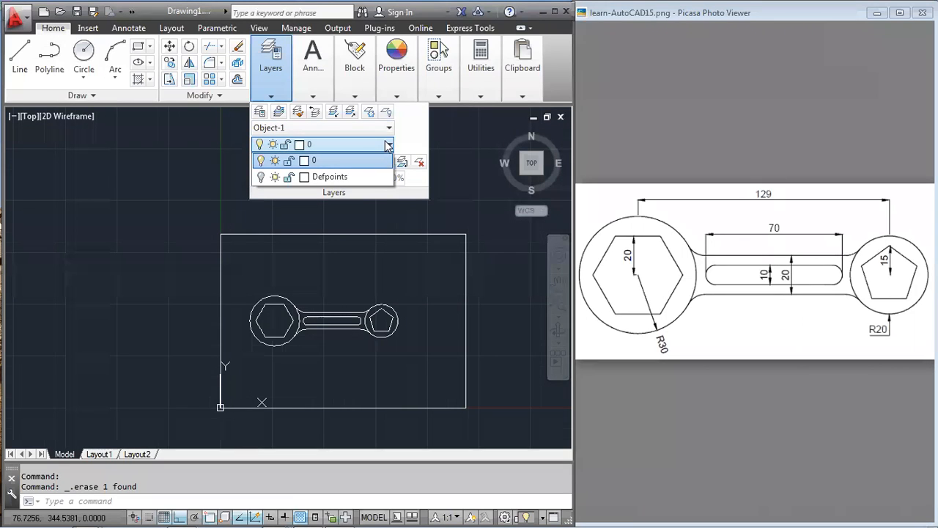
click(334, 177)
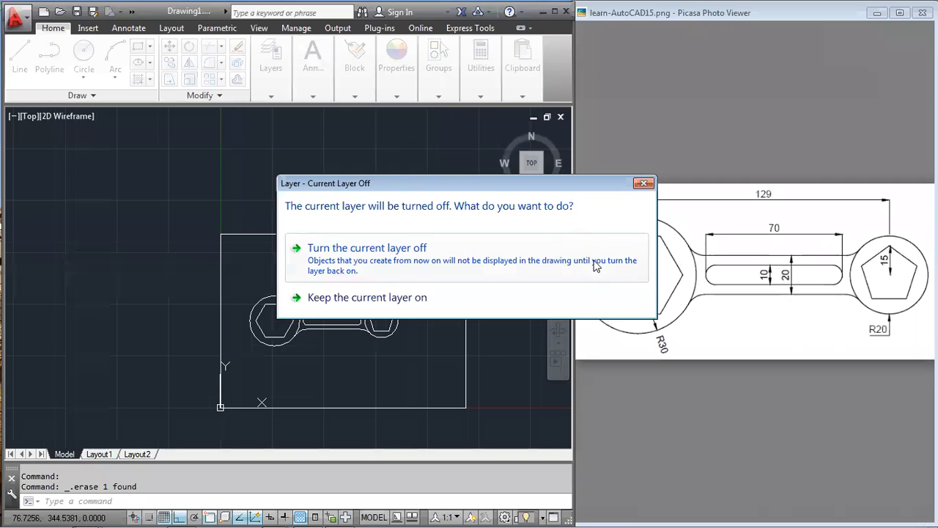
click(643, 183)
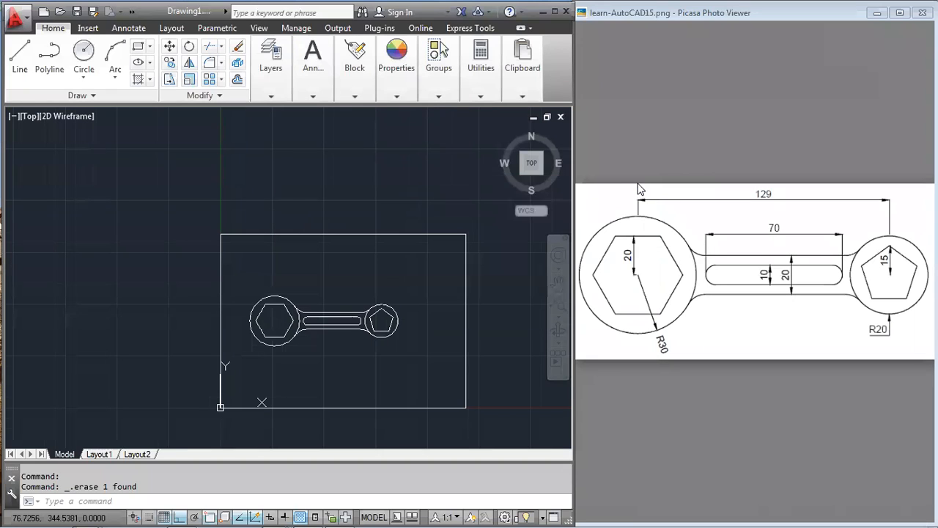
click(271, 93)
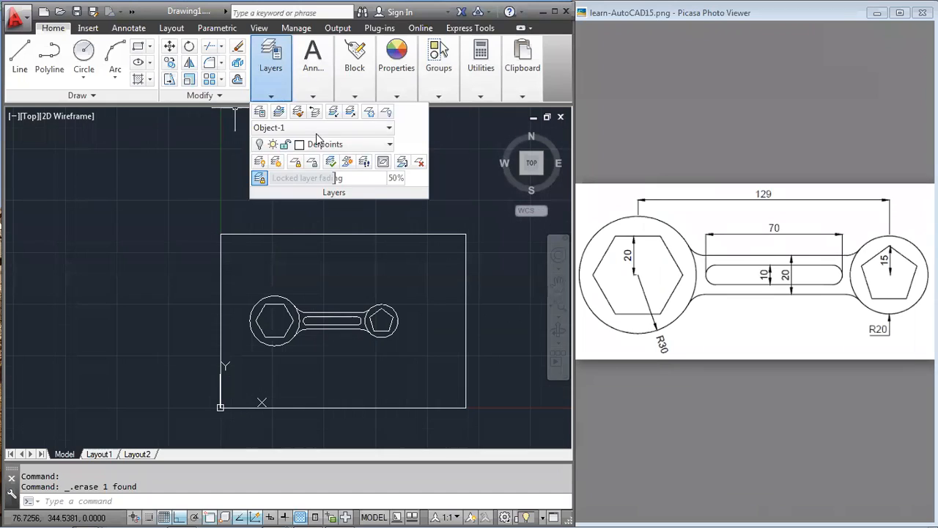
click(388, 129)
click(384, 132)
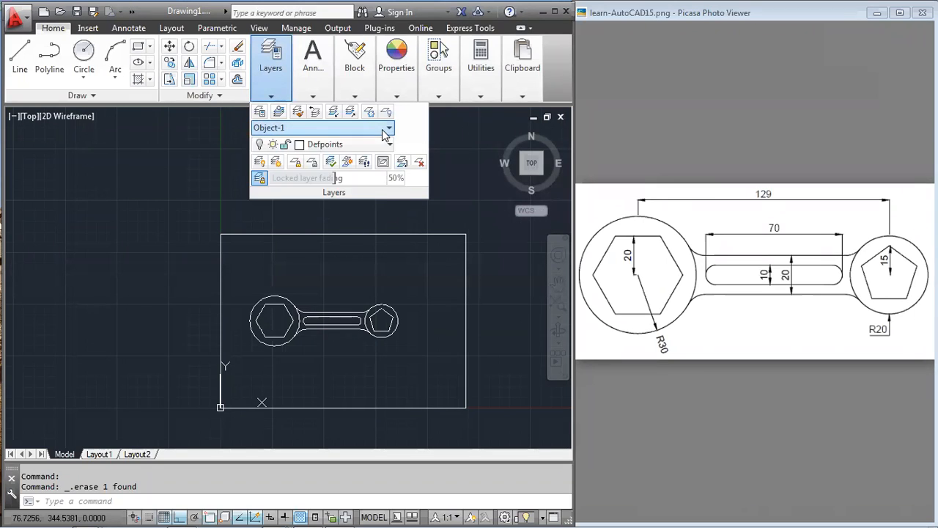